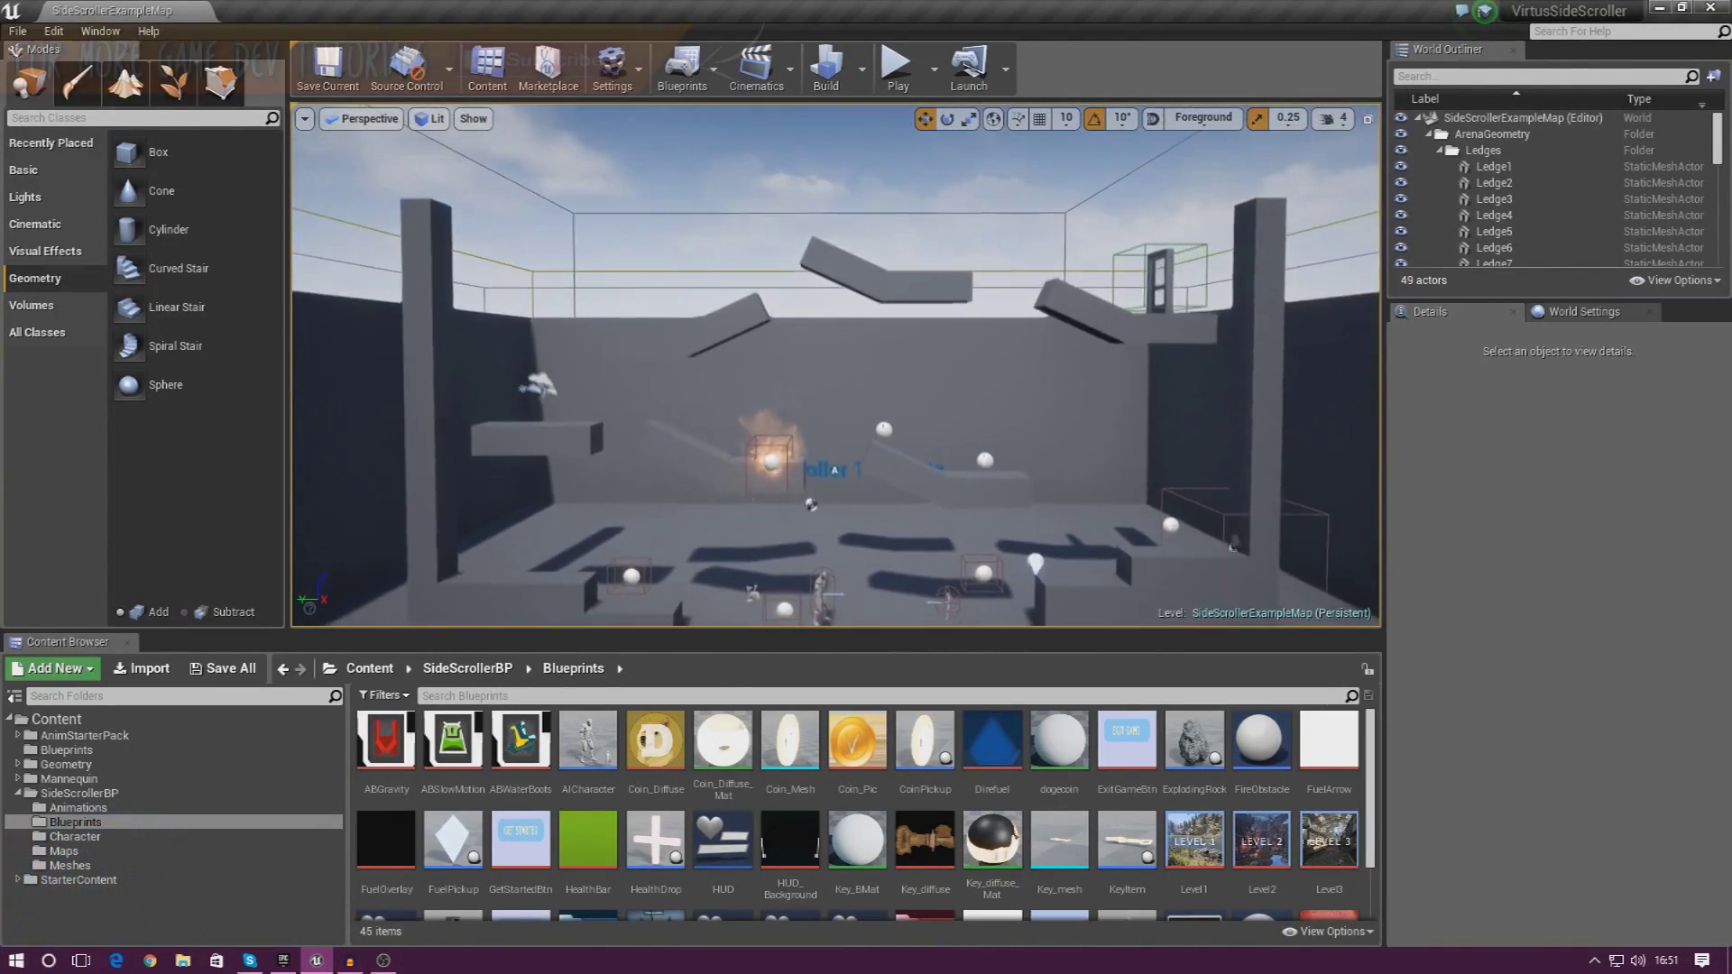
key("s")
mouse_move(1043, 497)
right_mouse_down()
mouse_move(1082, 577)
mouse_move(992, 532)
mouse_move(1042, 497)
right_mouse_up()
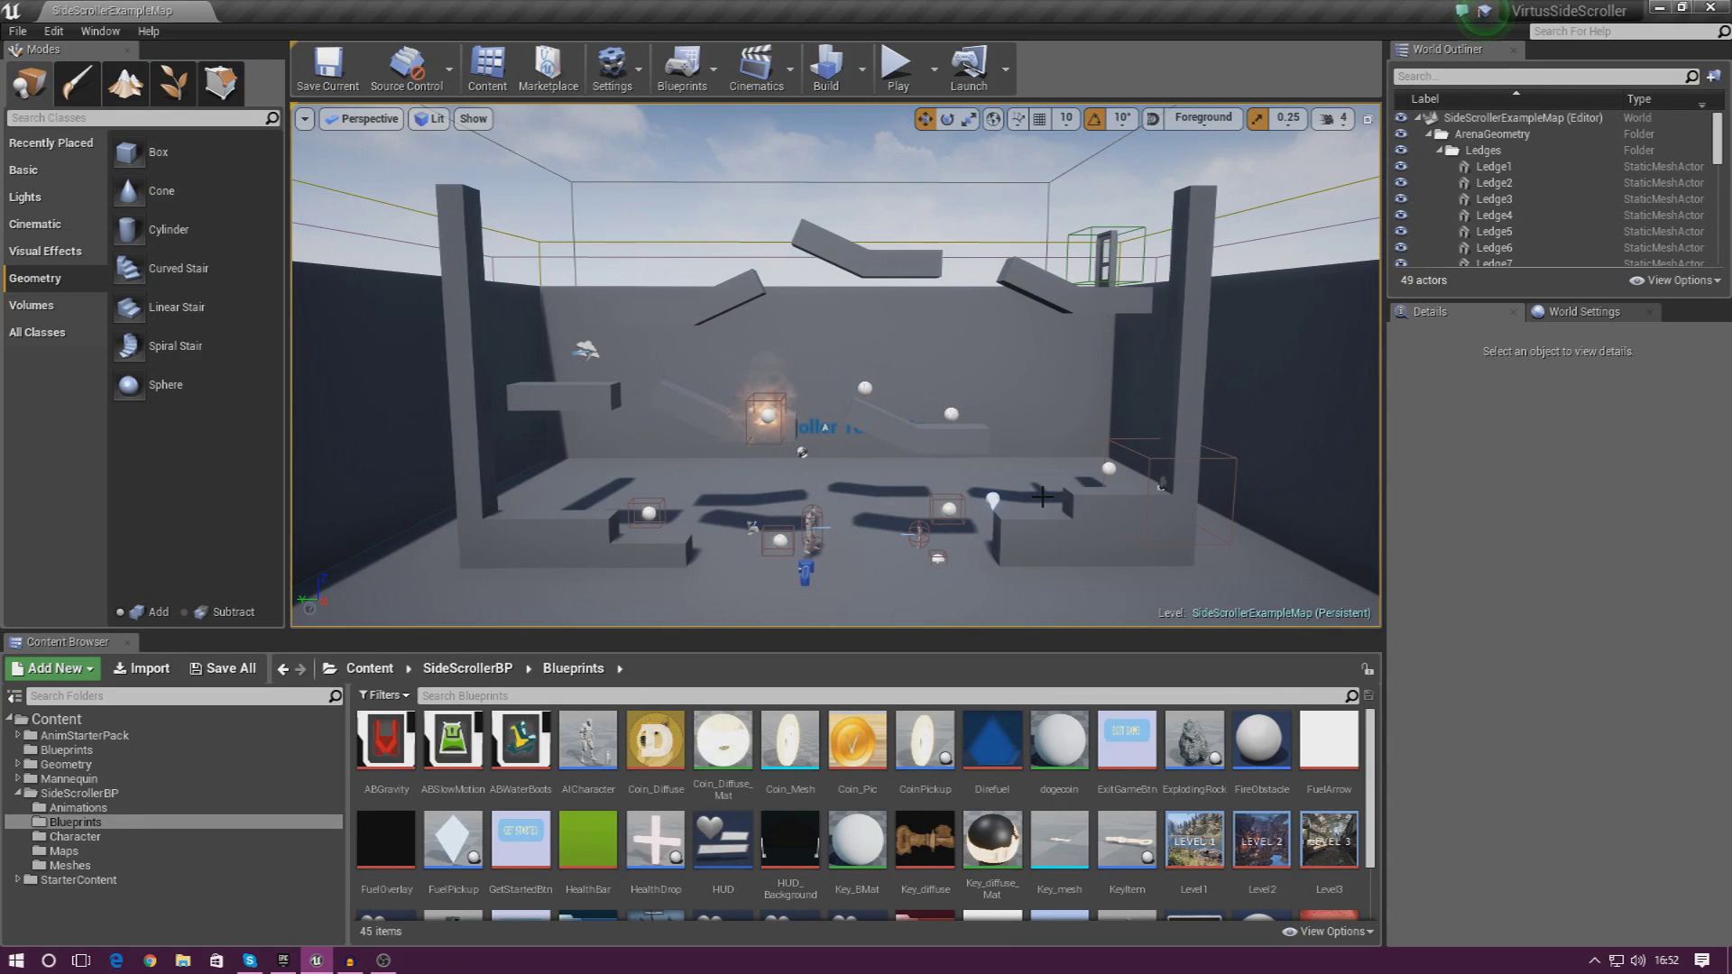
scroll(1042, 497, "up", 1)
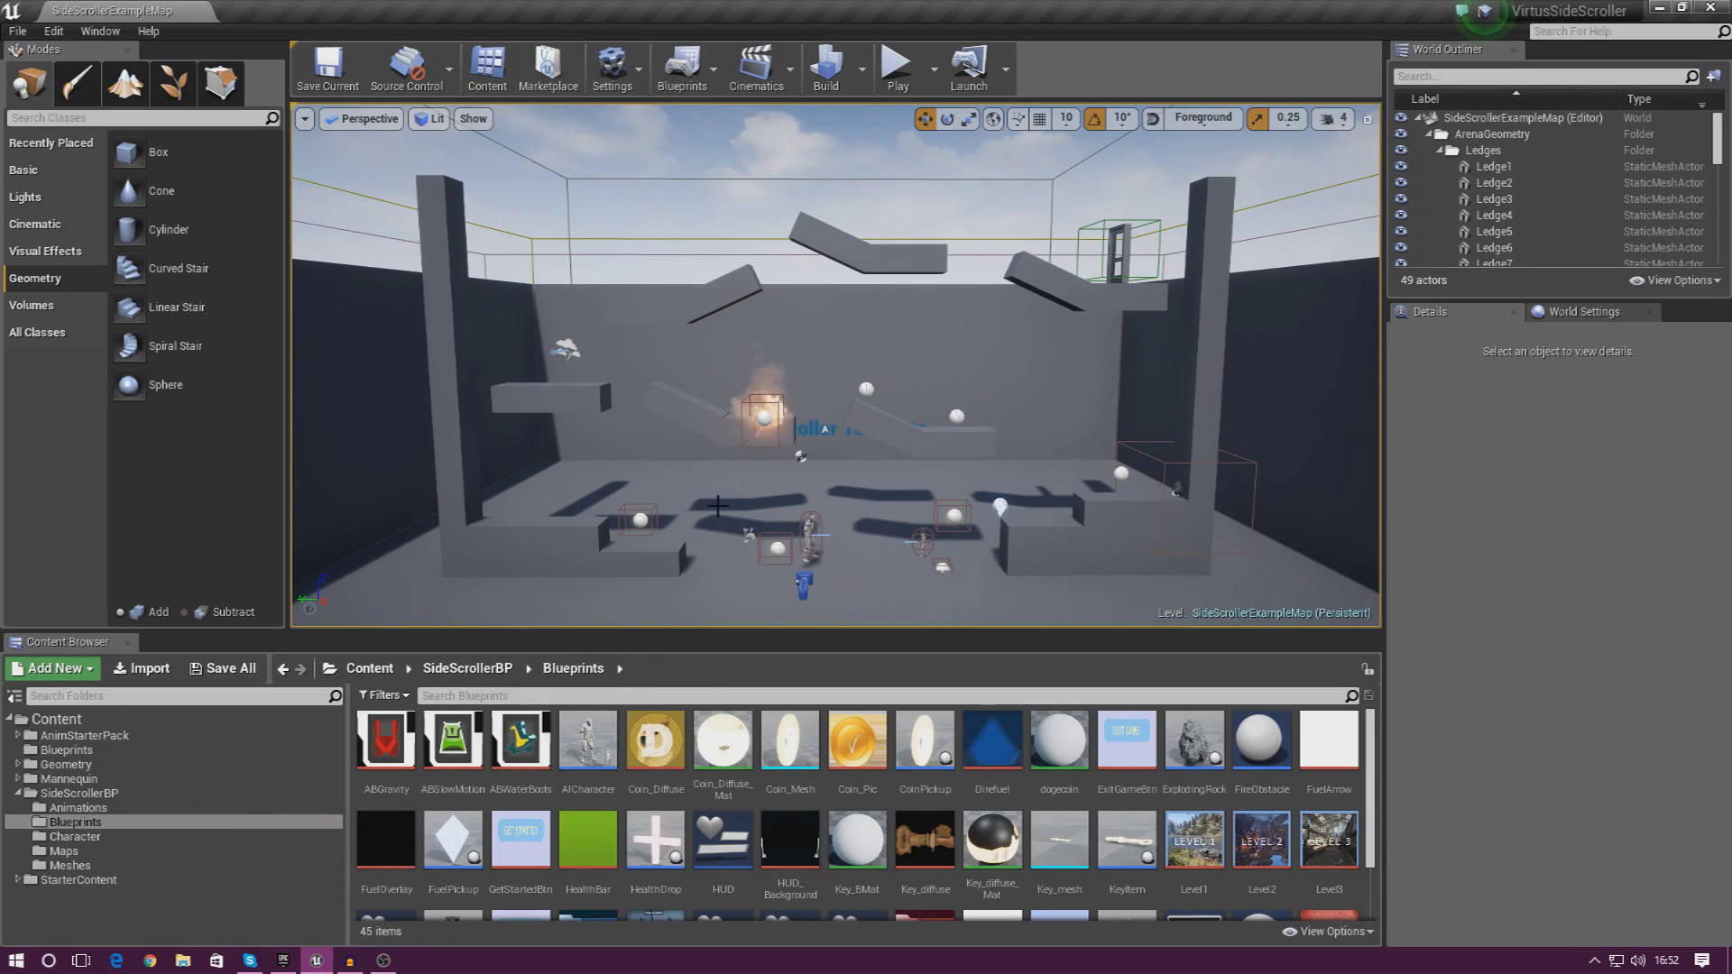
Switch to the Epic Games Launcher and search the Marketplace for "infinity blade"
left_click(282, 960)
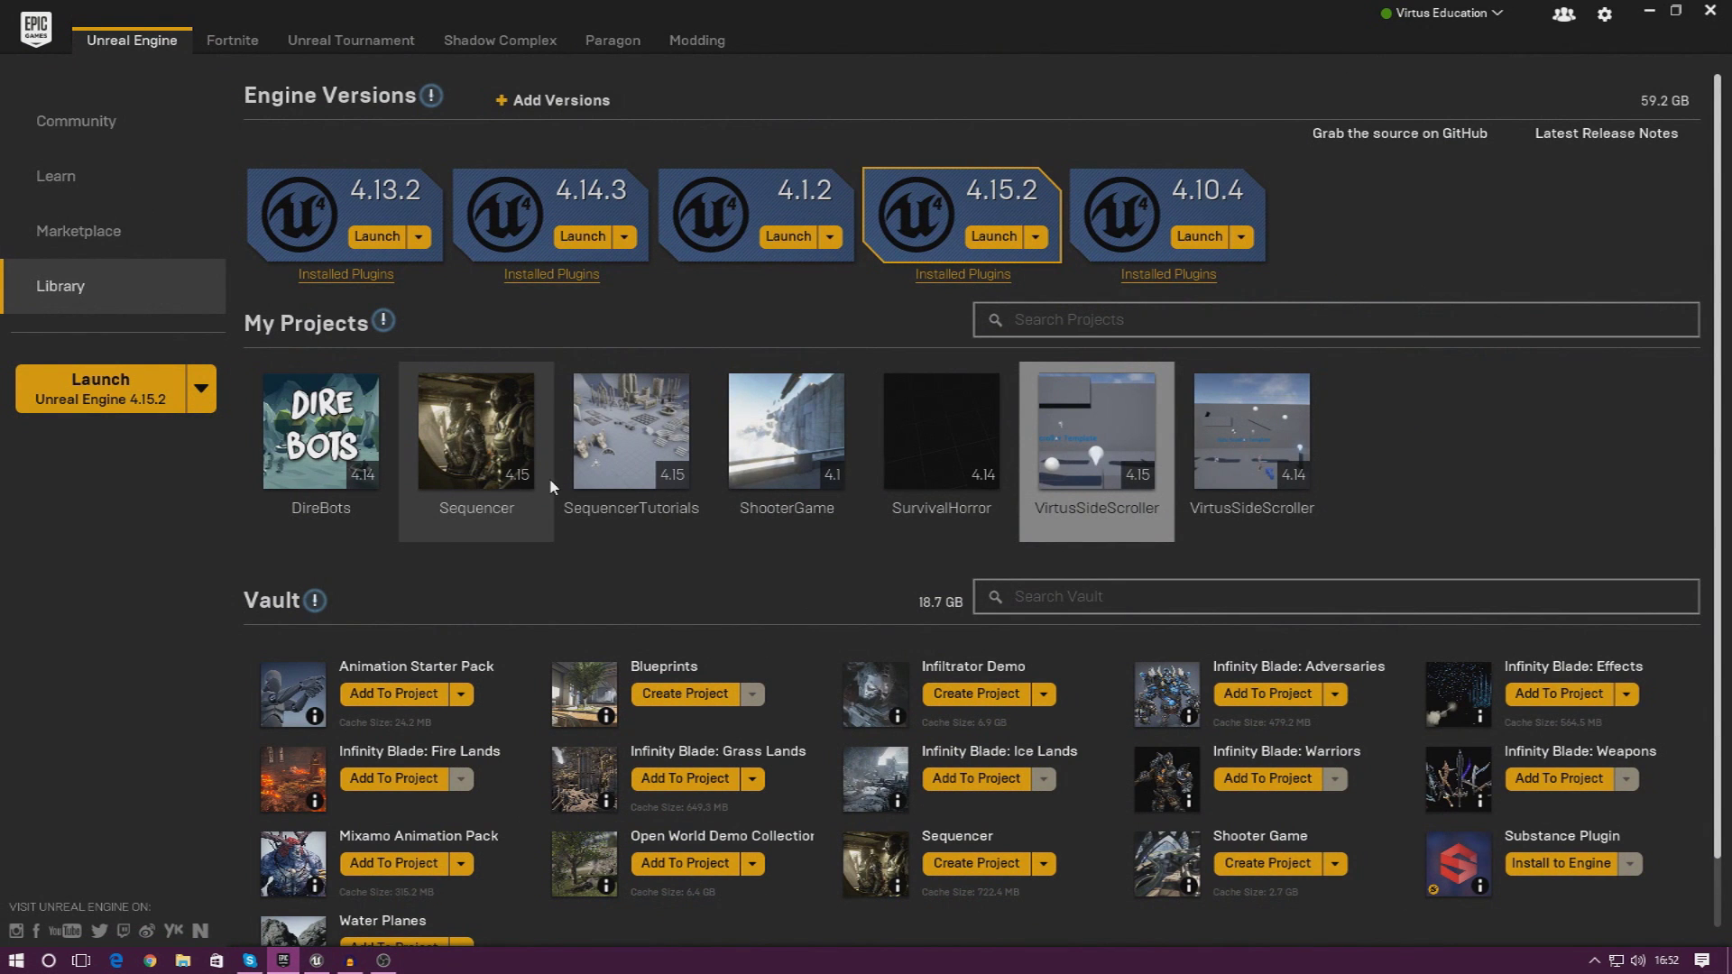
left_click(134, 230)
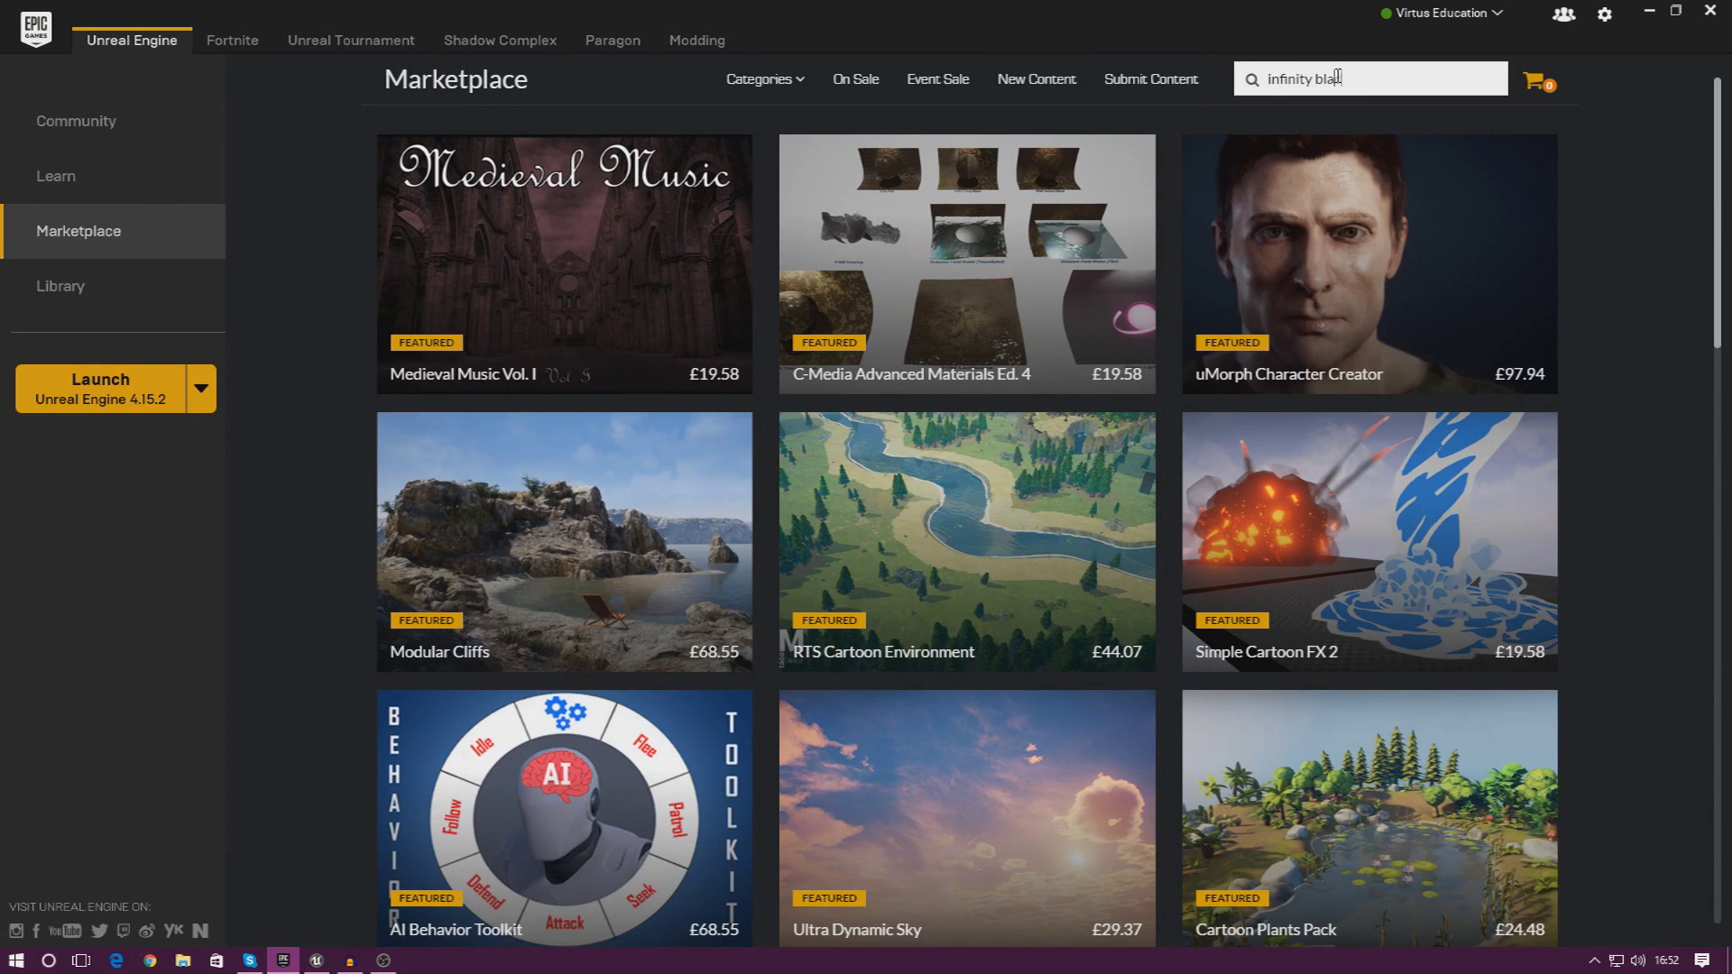
type("de")
key("Return")
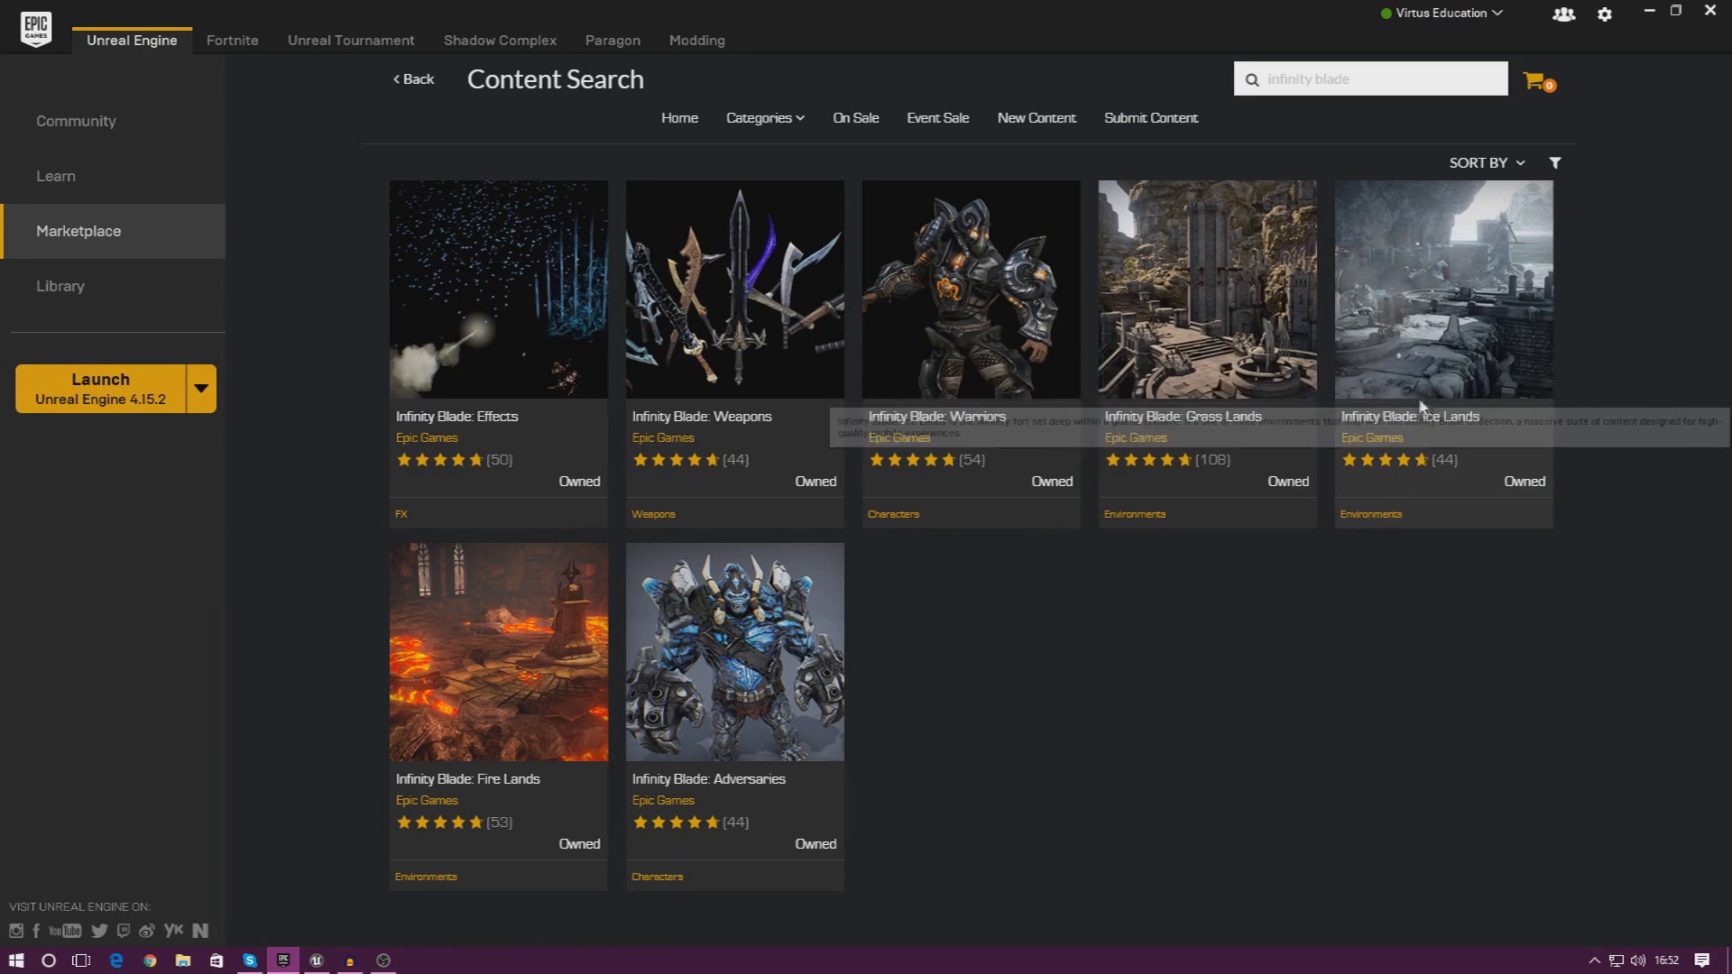
Examine the Infinity Blade: Ice Lands page and the preview images of the Infinity Blade: Grass Lands pack
left_click(1393, 345)
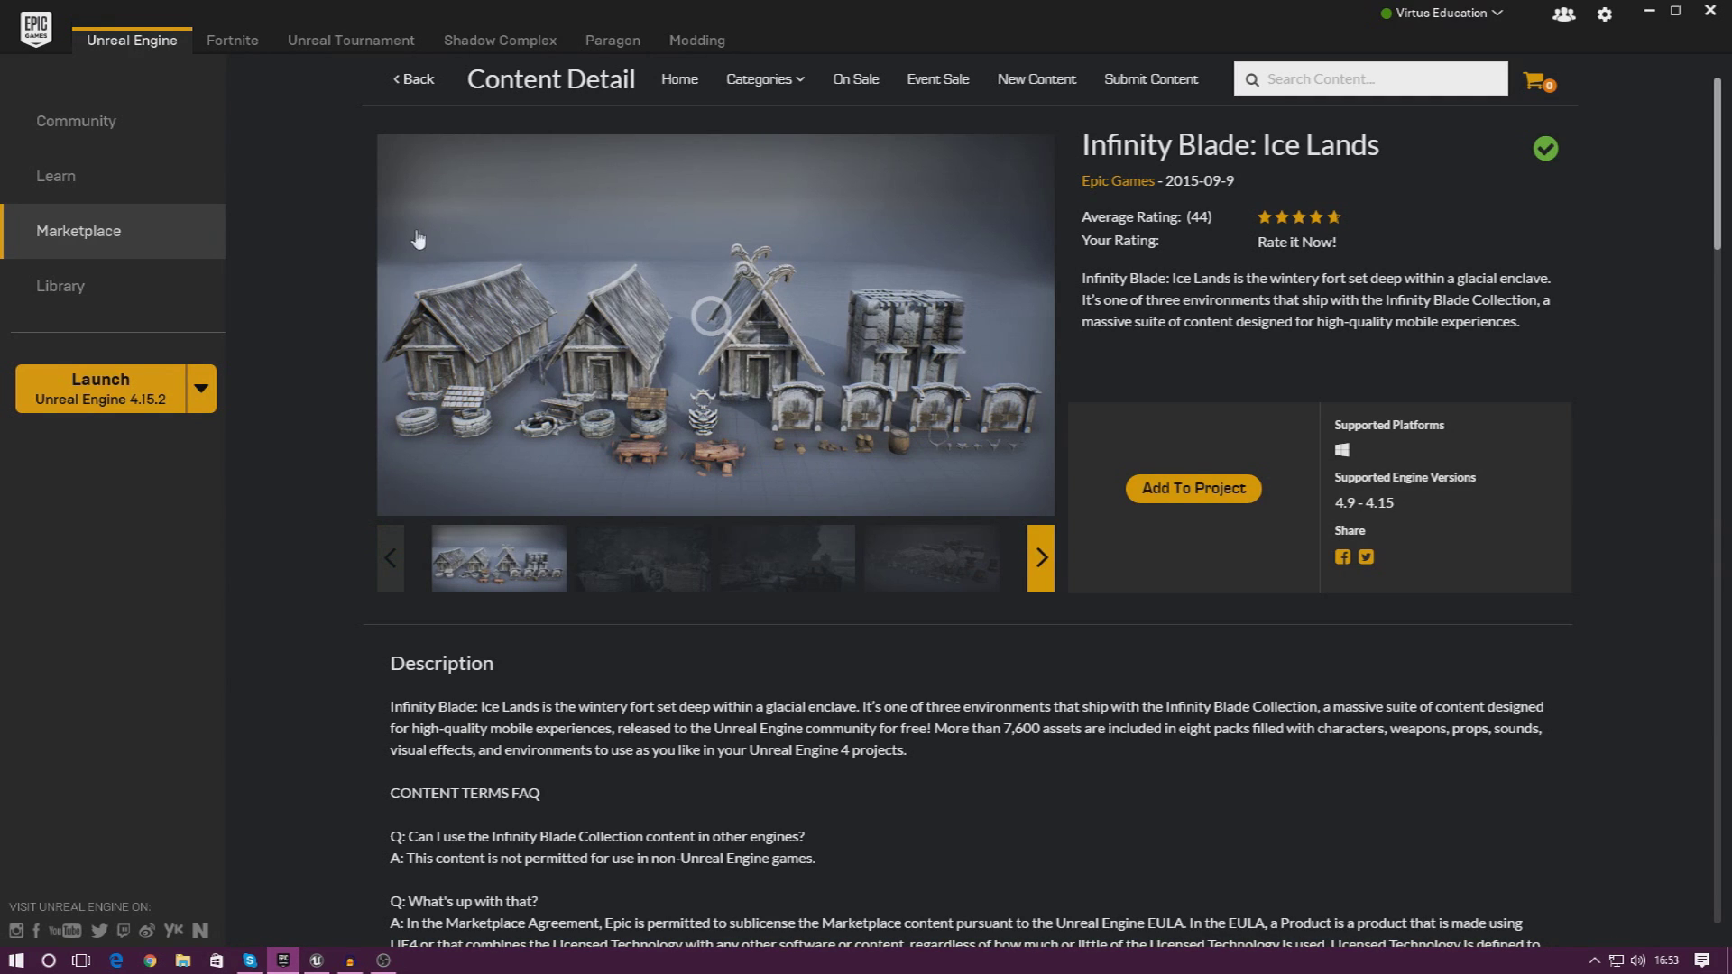
left_click(406, 80)
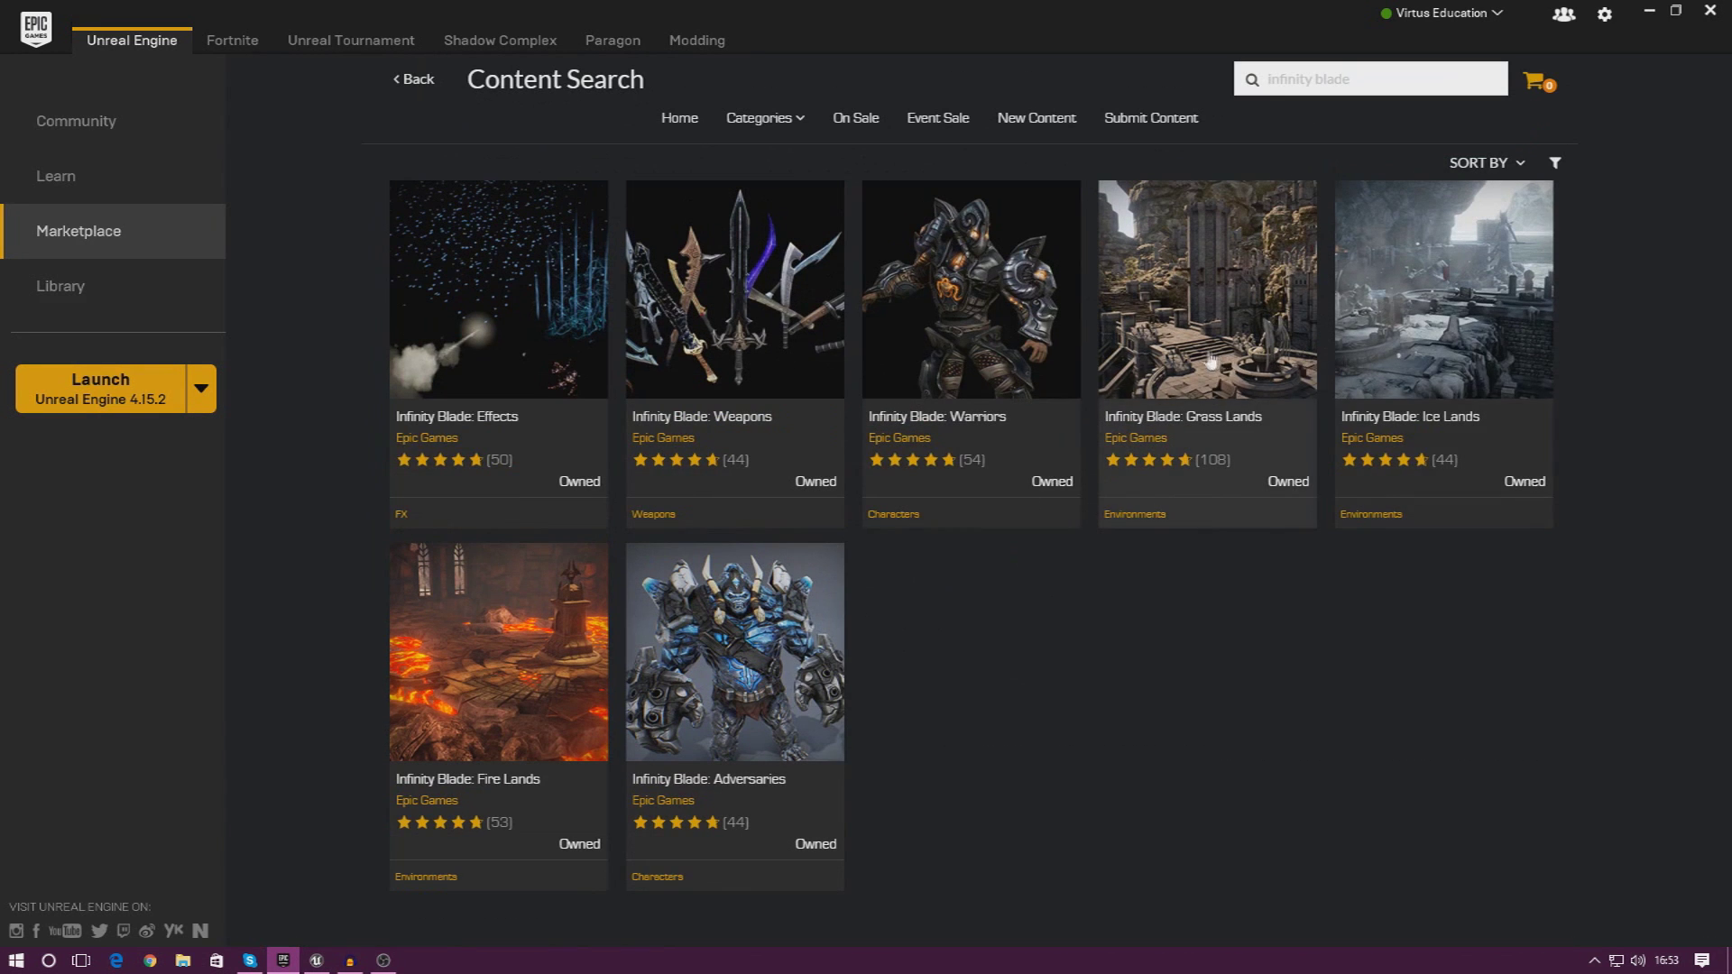
left_click(1212, 362)
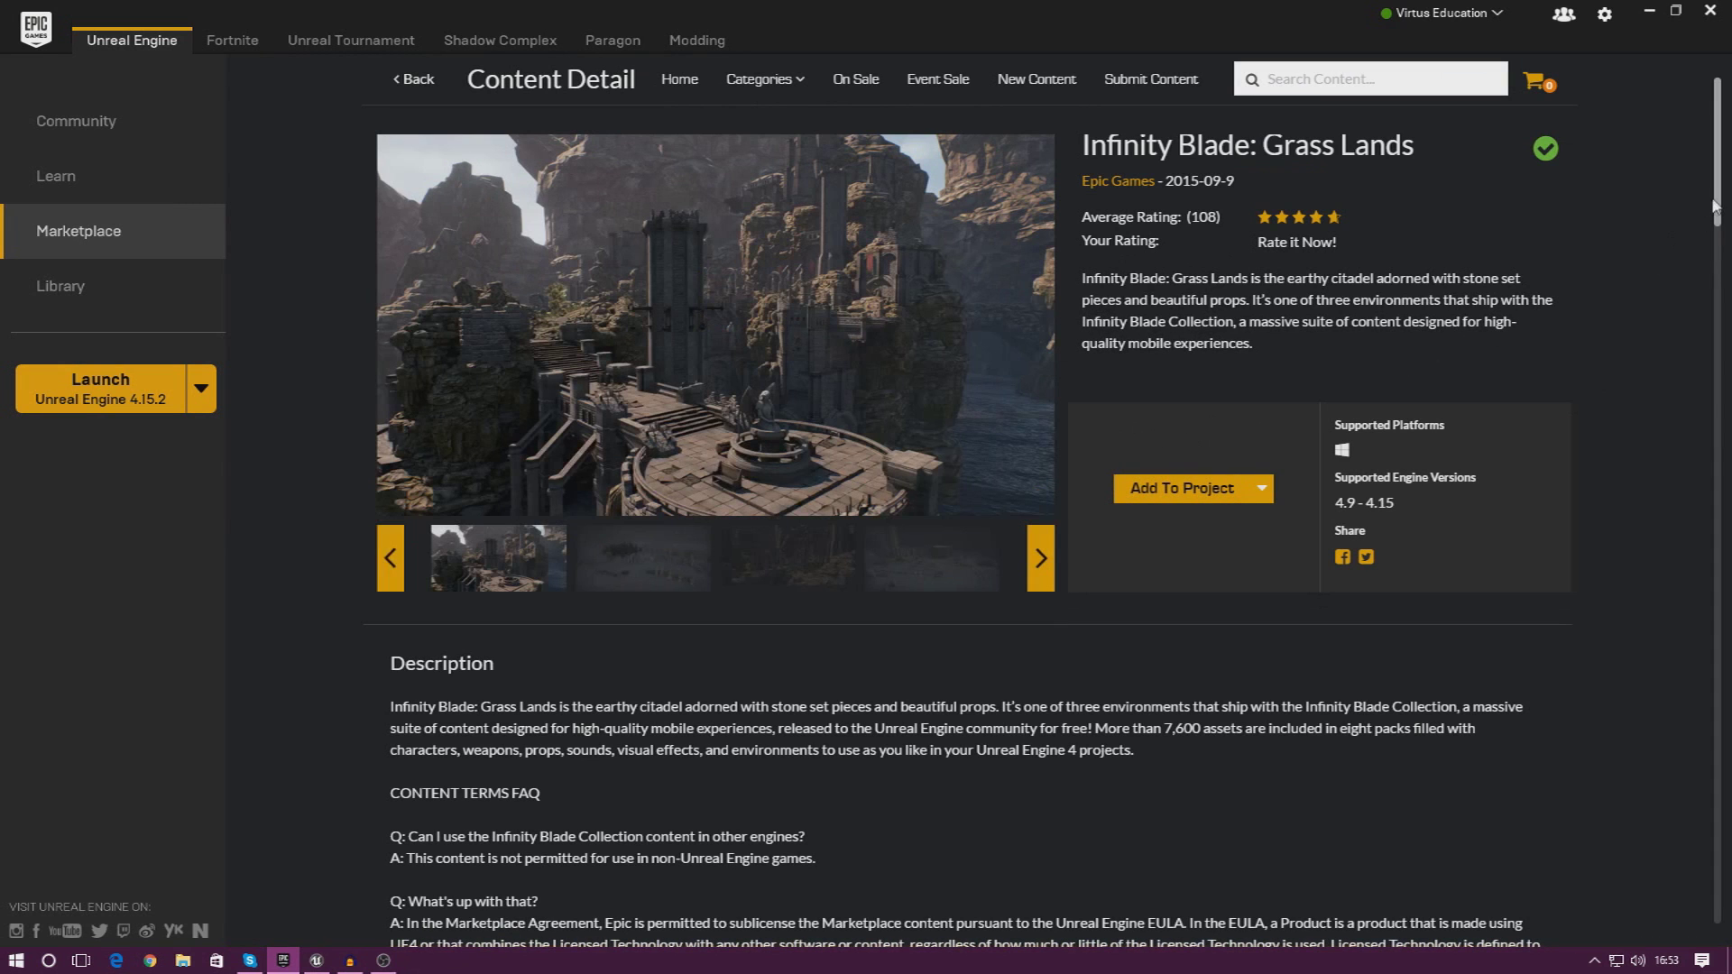
left_click(678, 584)
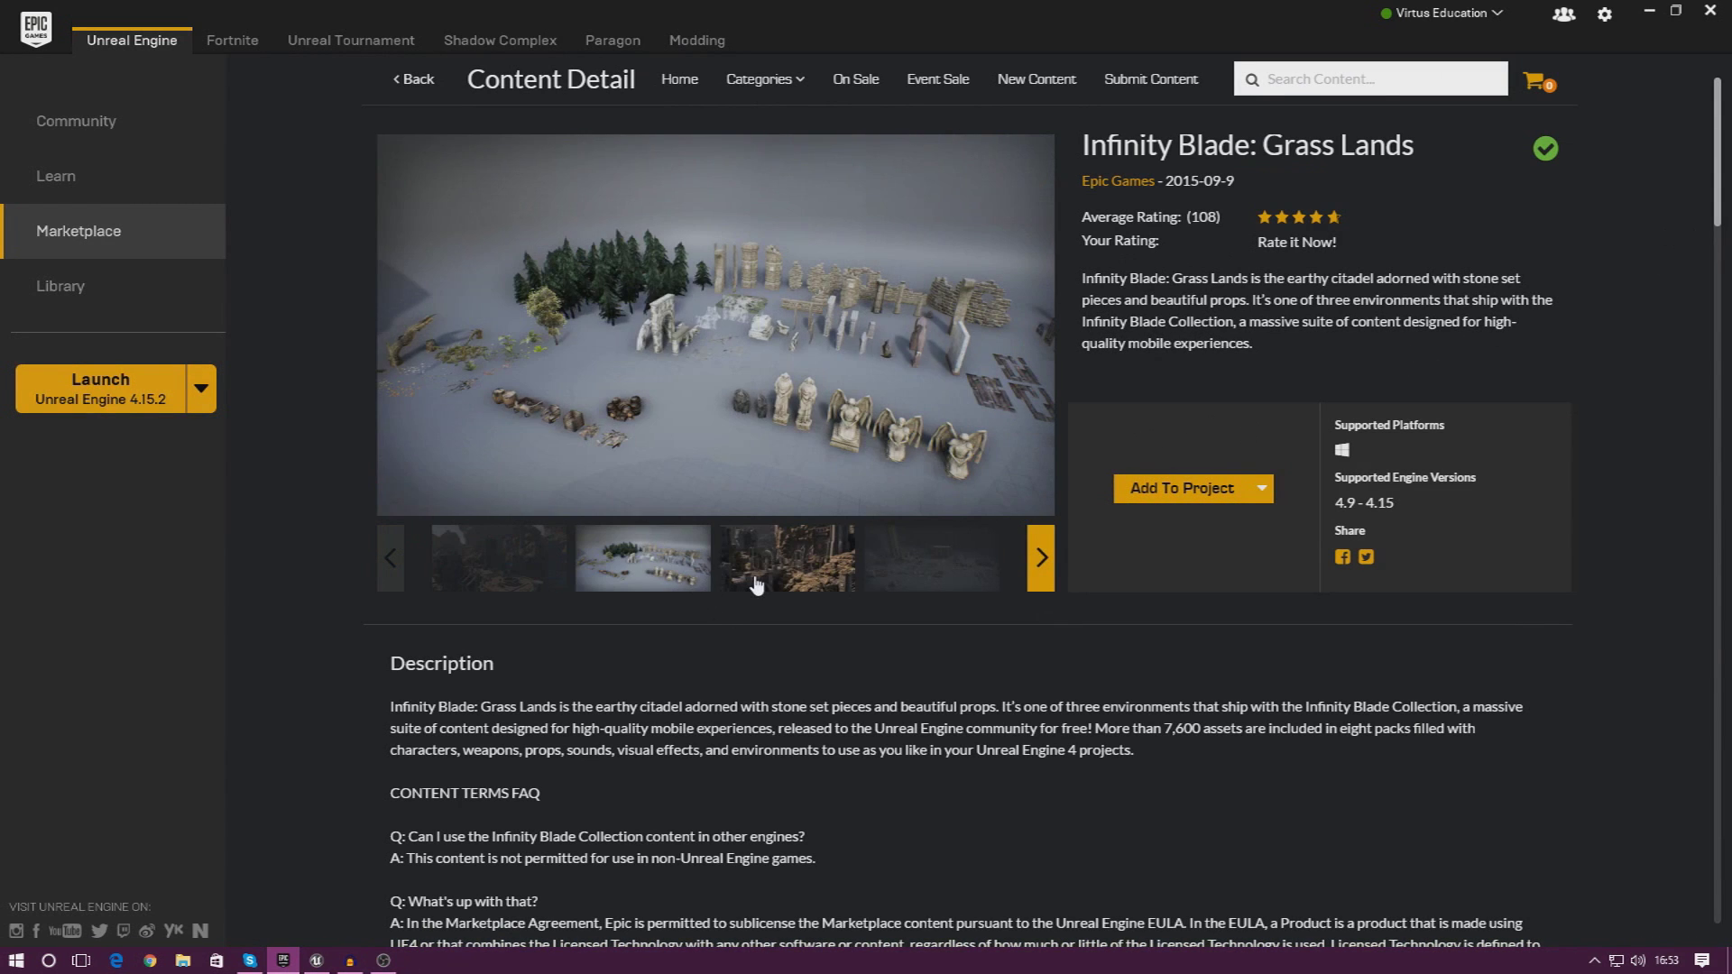
left_click(800, 580)
left_click(874, 585)
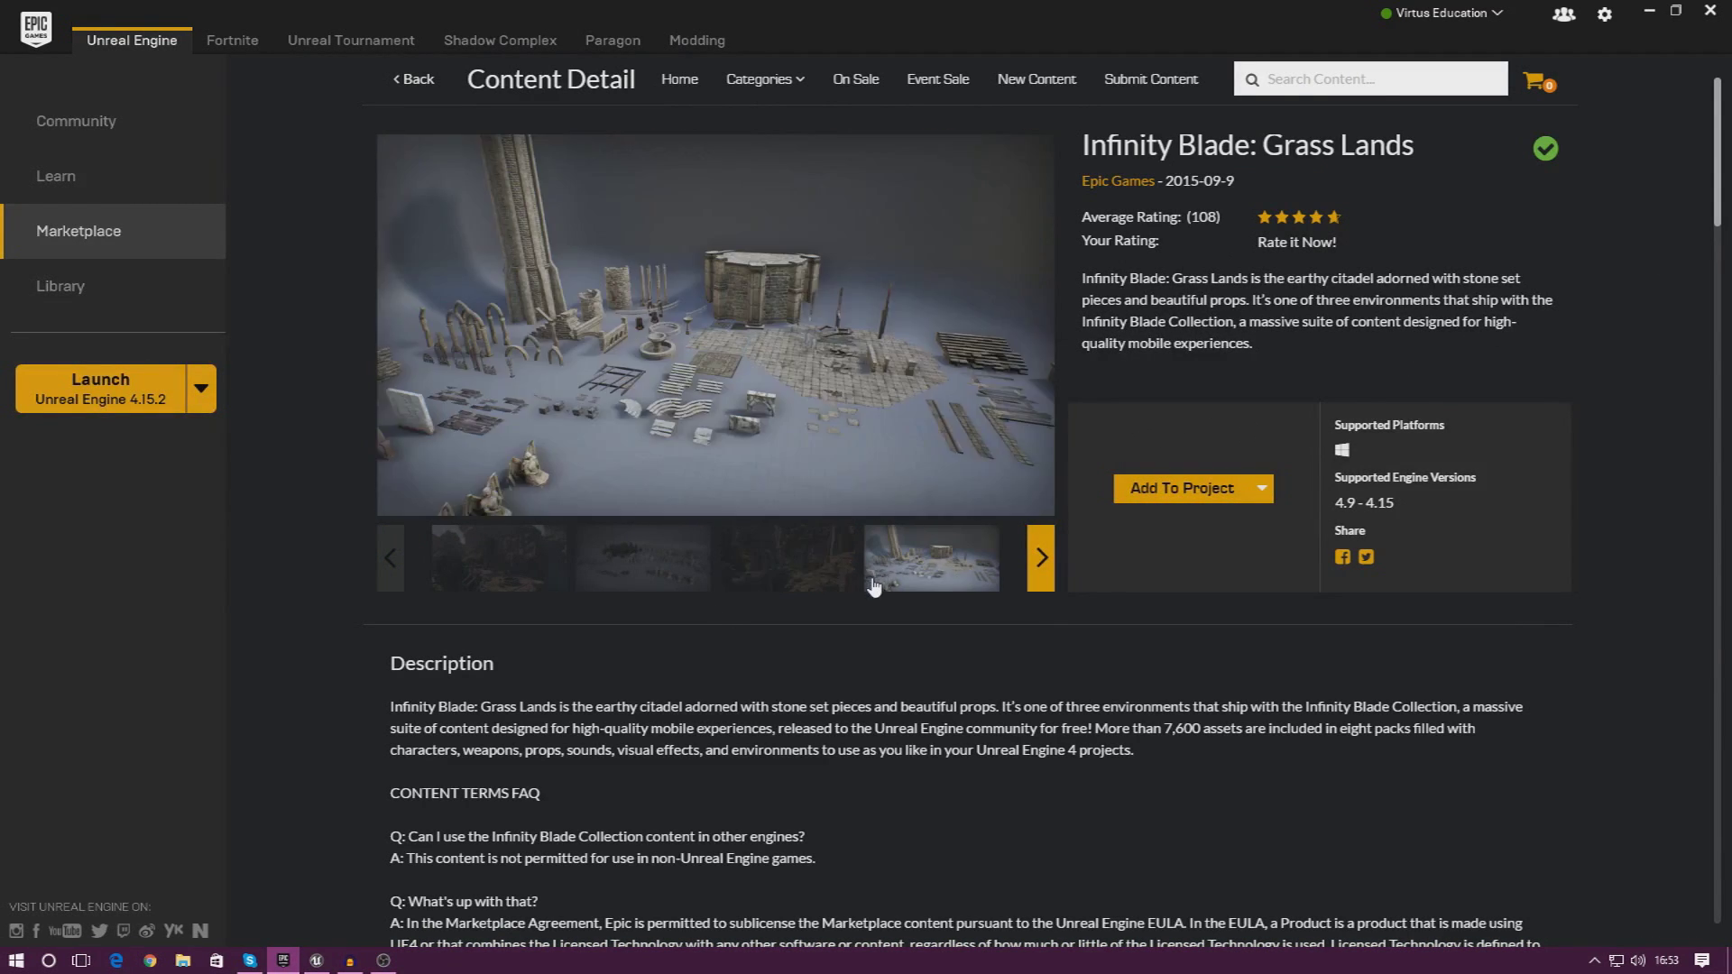
left_click(1036, 570)
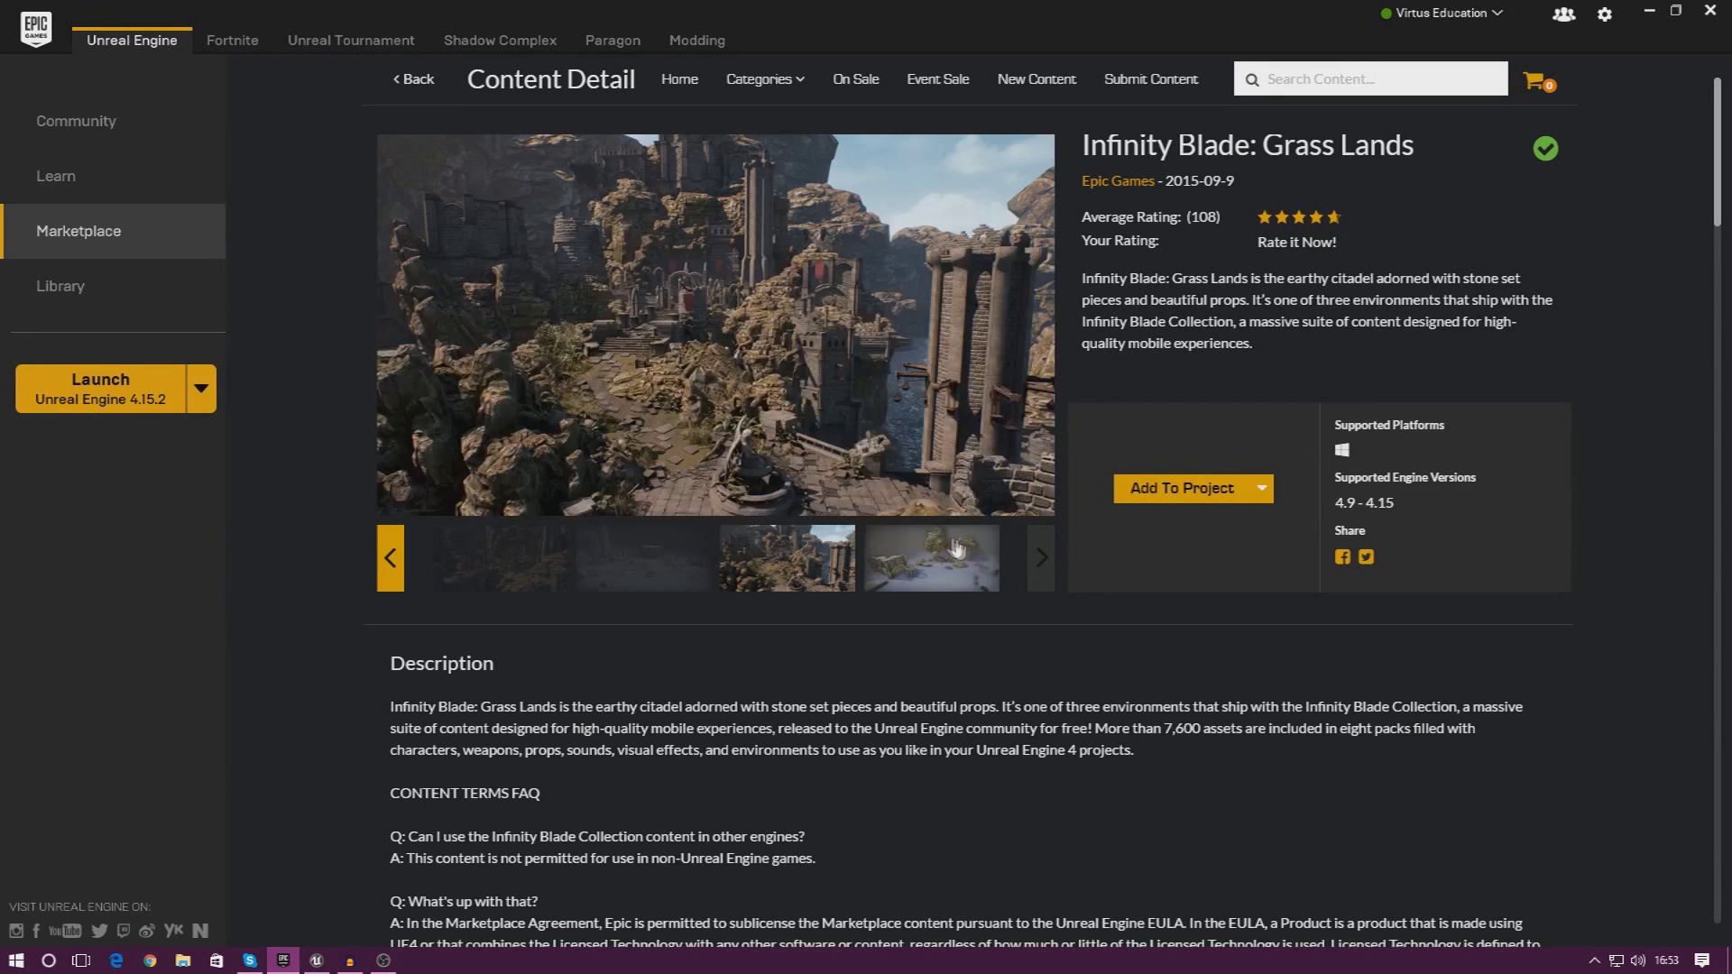
left_click(971, 552)
left_click(750, 545)
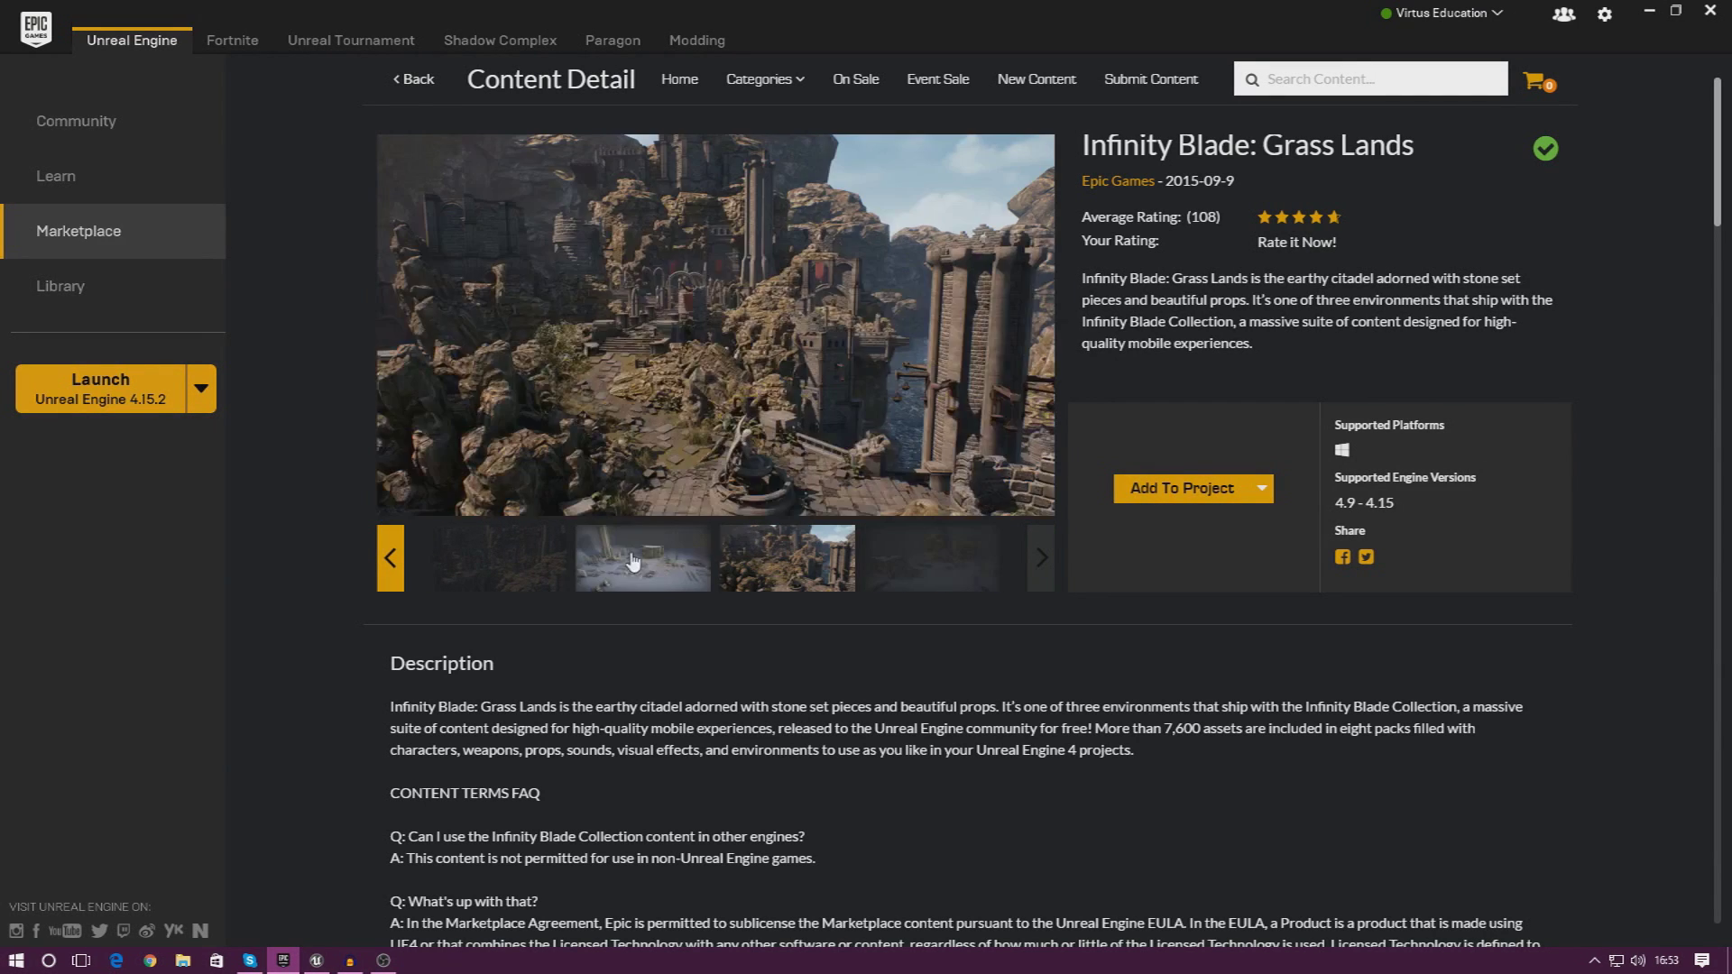
left_click(627, 573)
left_click(552, 577)
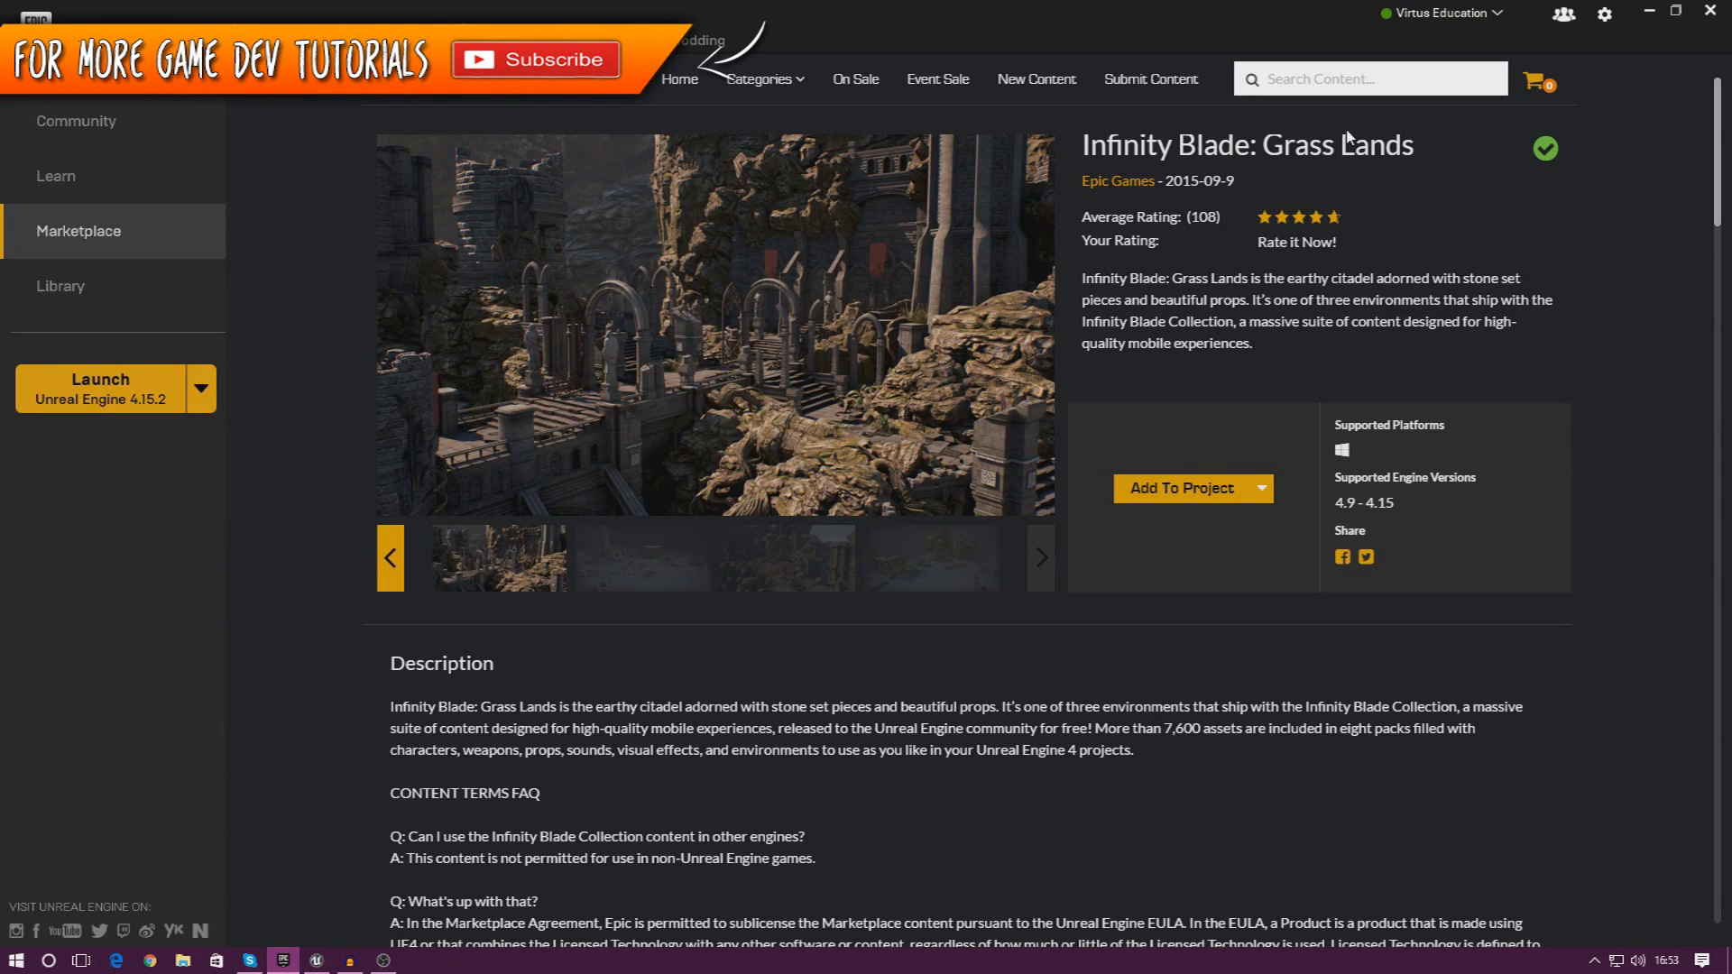
Add the Infinity Blade: Grass Lands pack to the 4.15 version of the VirtusSideScroller project
left_click(1201, 492)
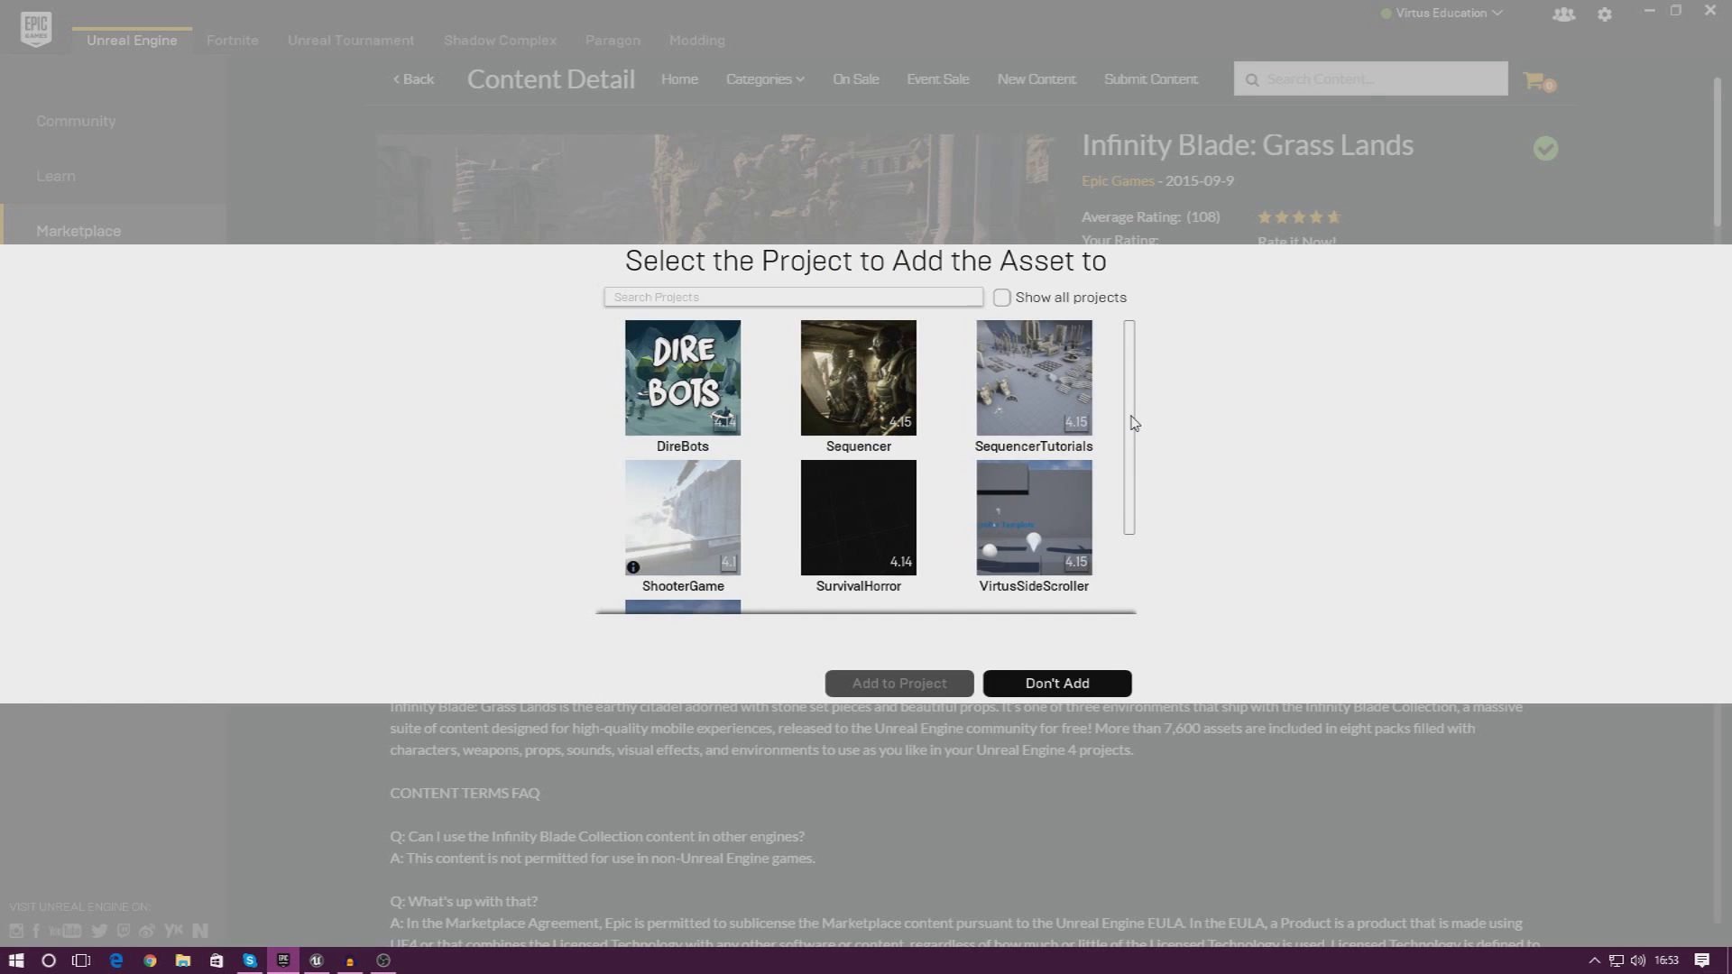
left_click_drag(1134, 423, 1133, 510)
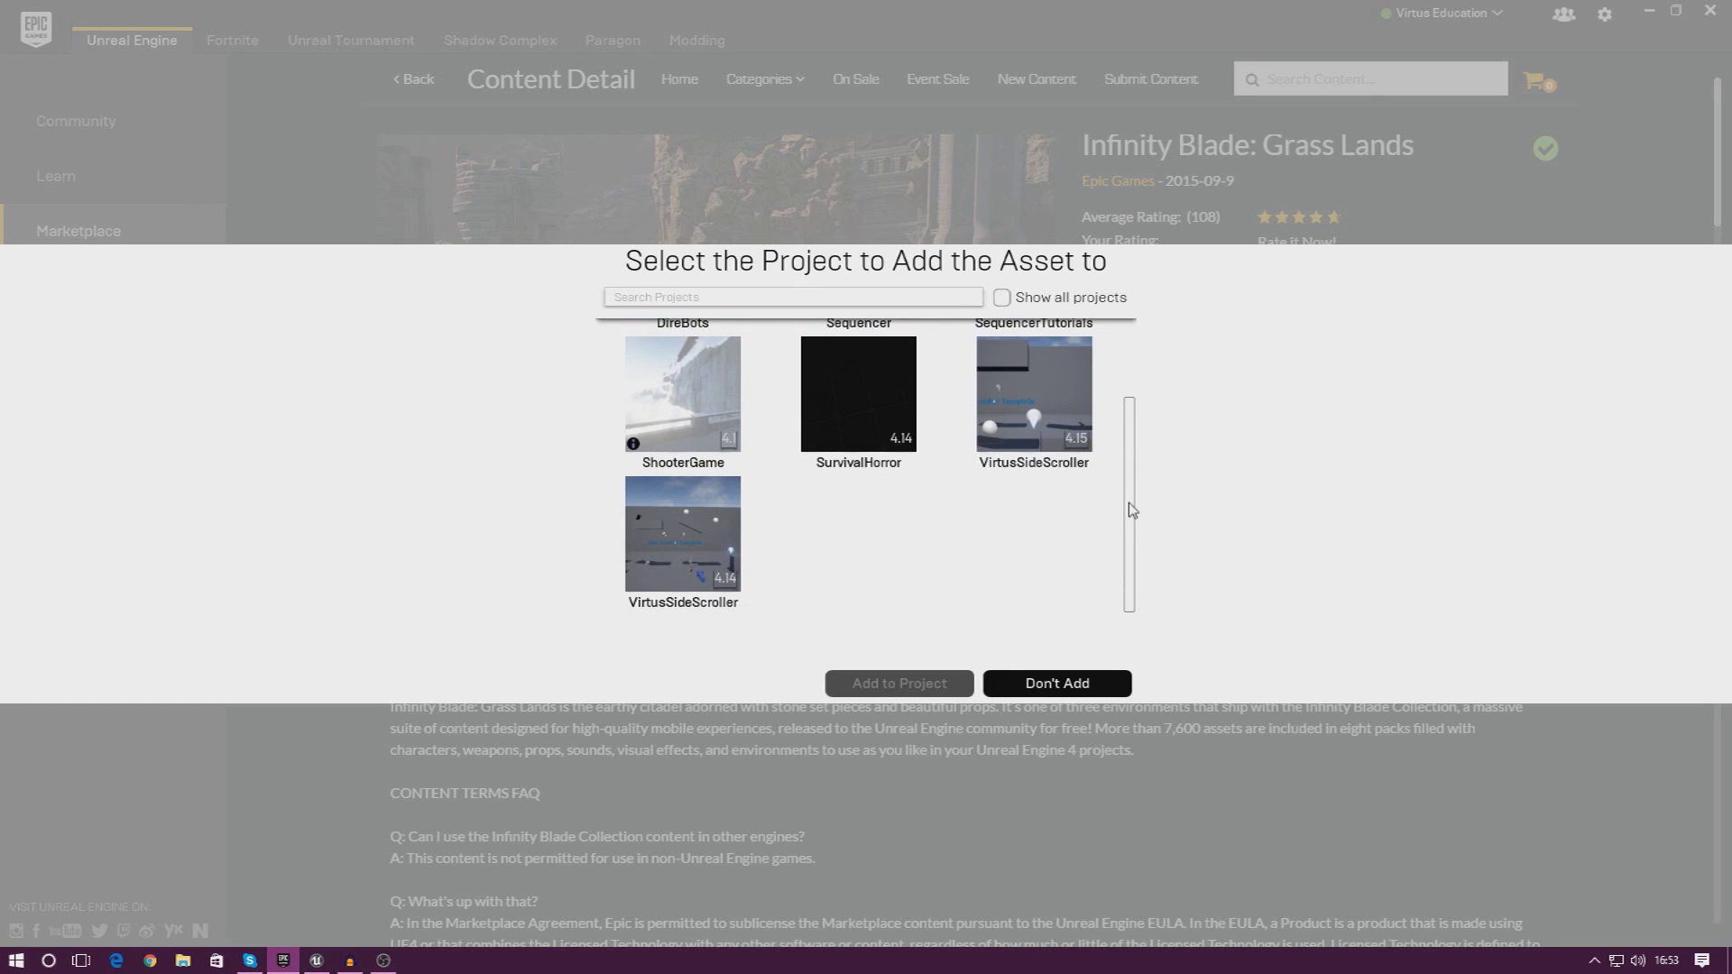
left_click(1046, 424)
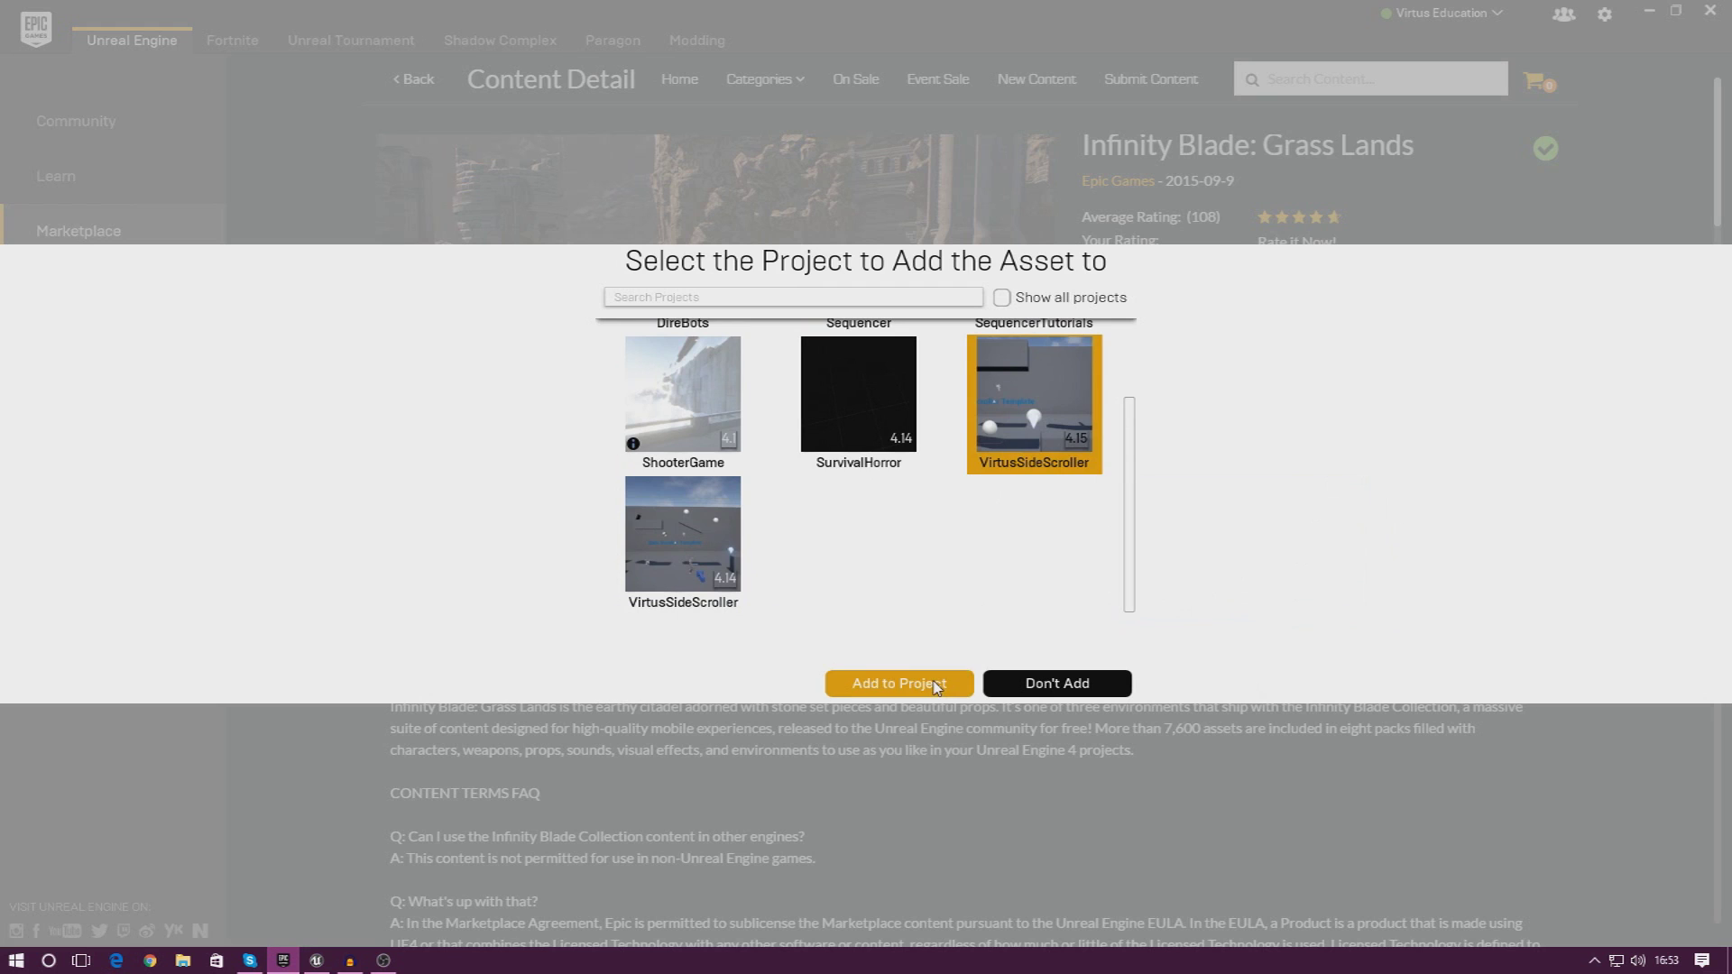
left_click(924, 683)
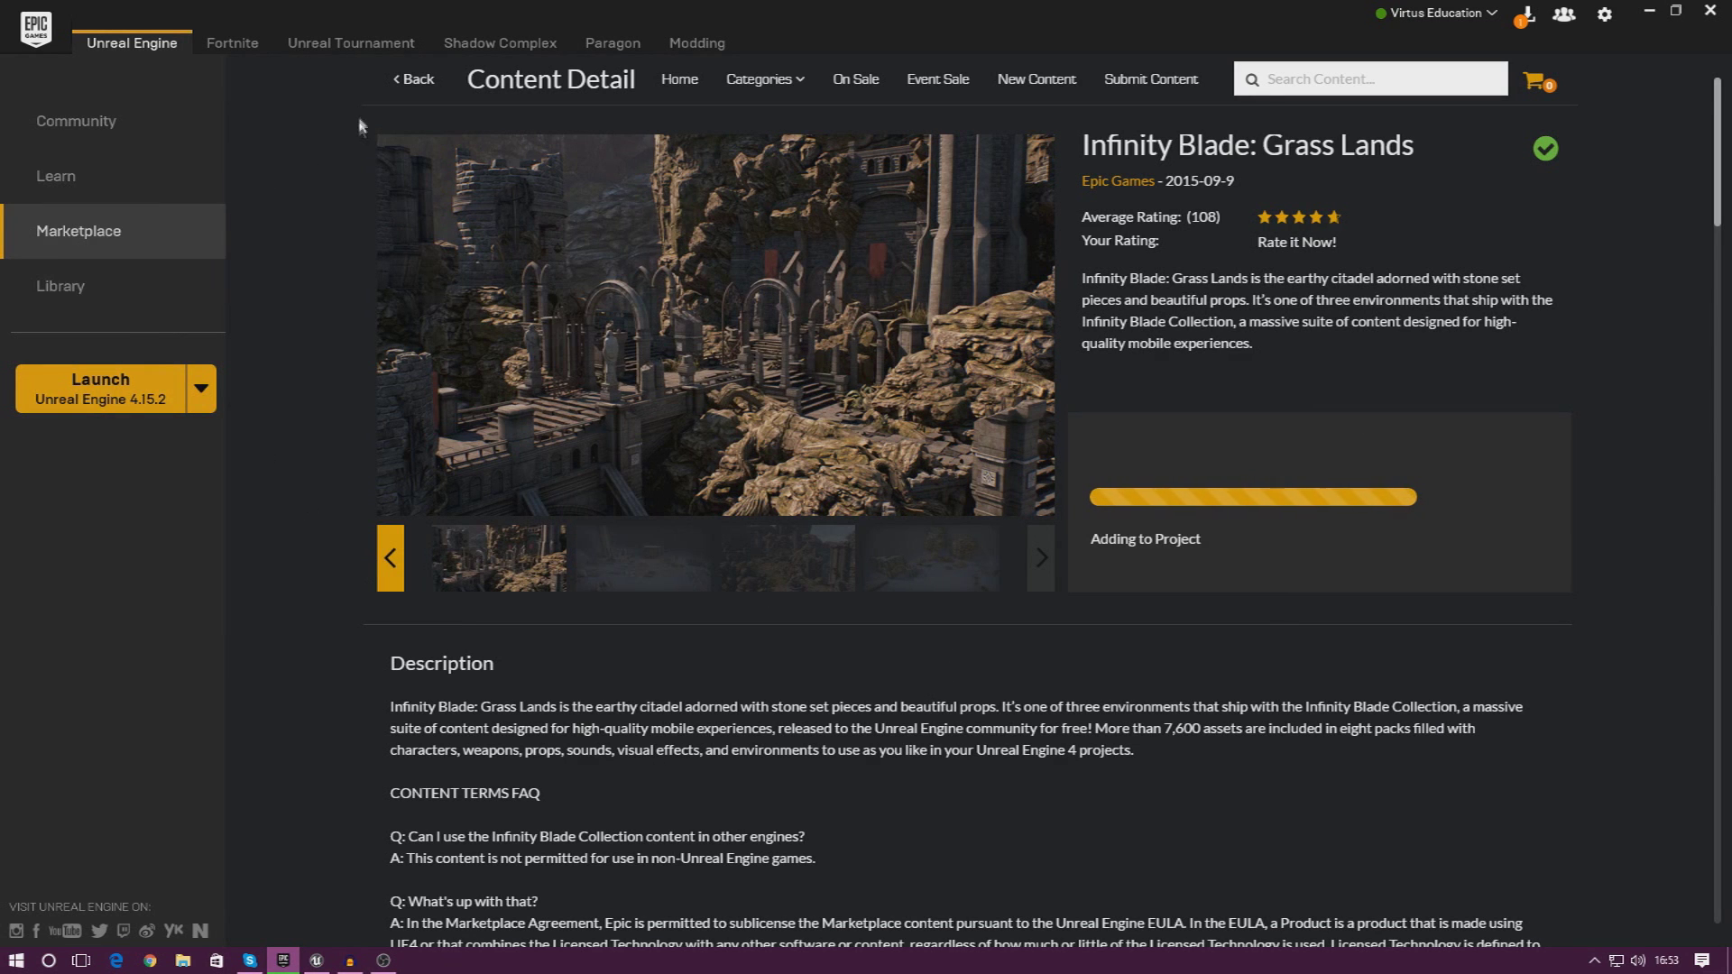
Add the Infinity Blade: Fire Lands pack to the 4.15 version of the VirtusSideScroller project
left_click(412, 81)
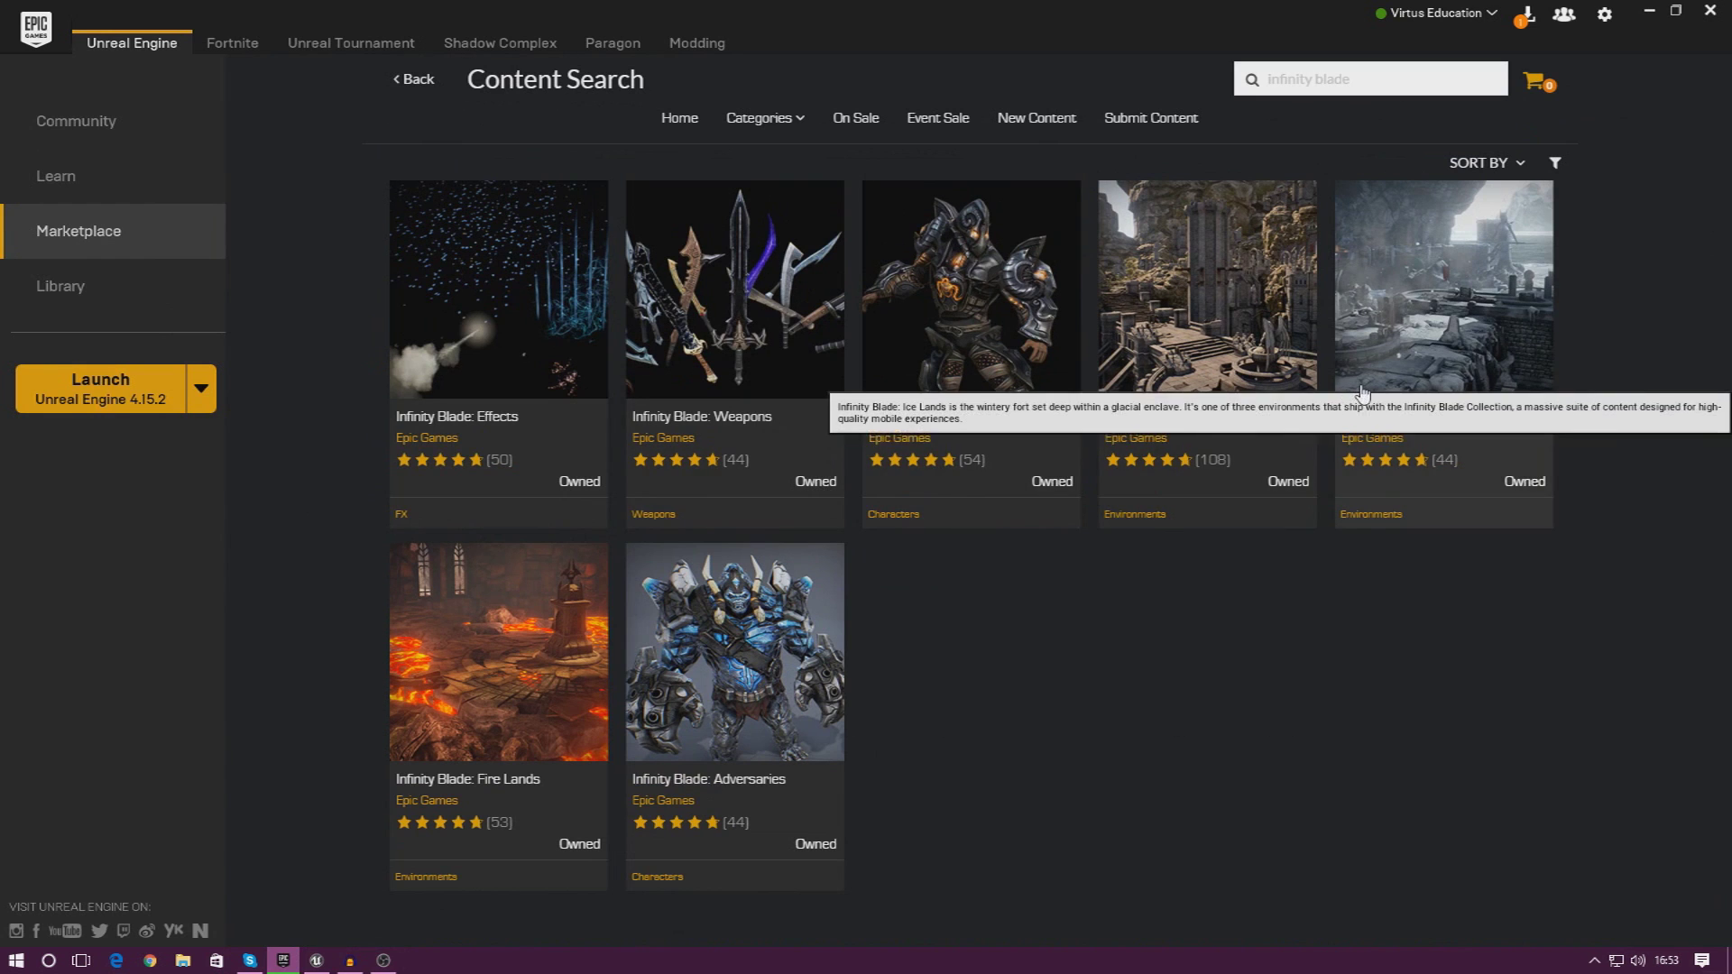
left_click(595, 694)
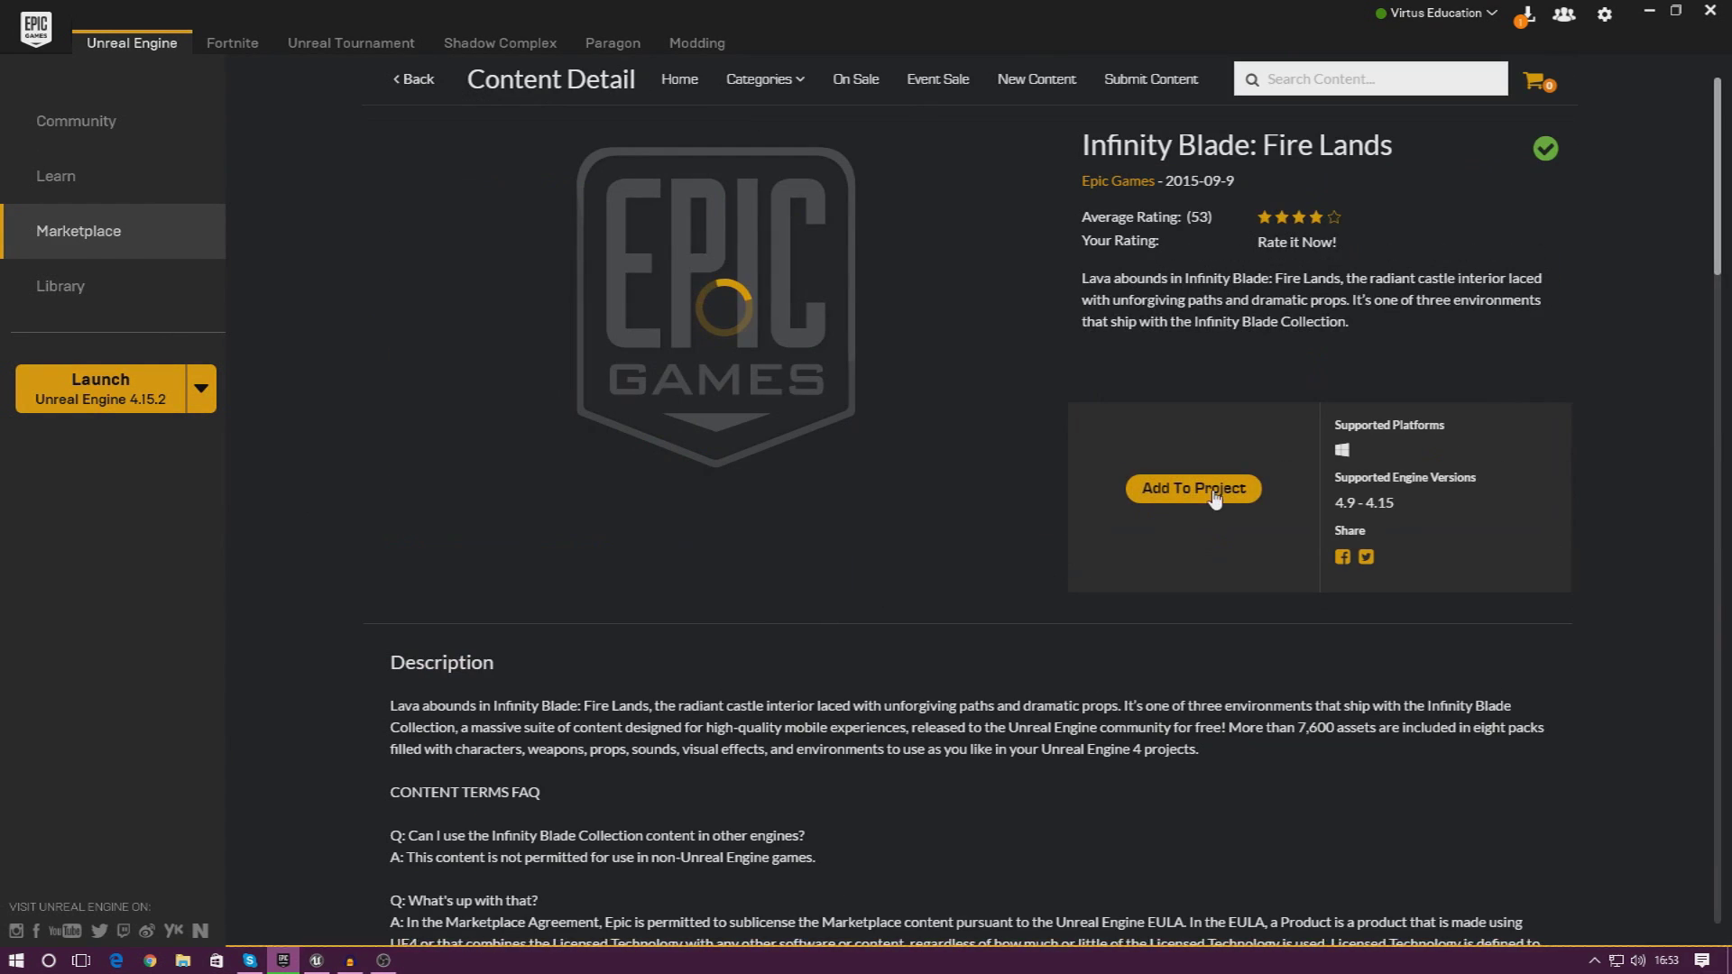
left_click(1216, 493)
scroll(1119, 446, "down", 2)
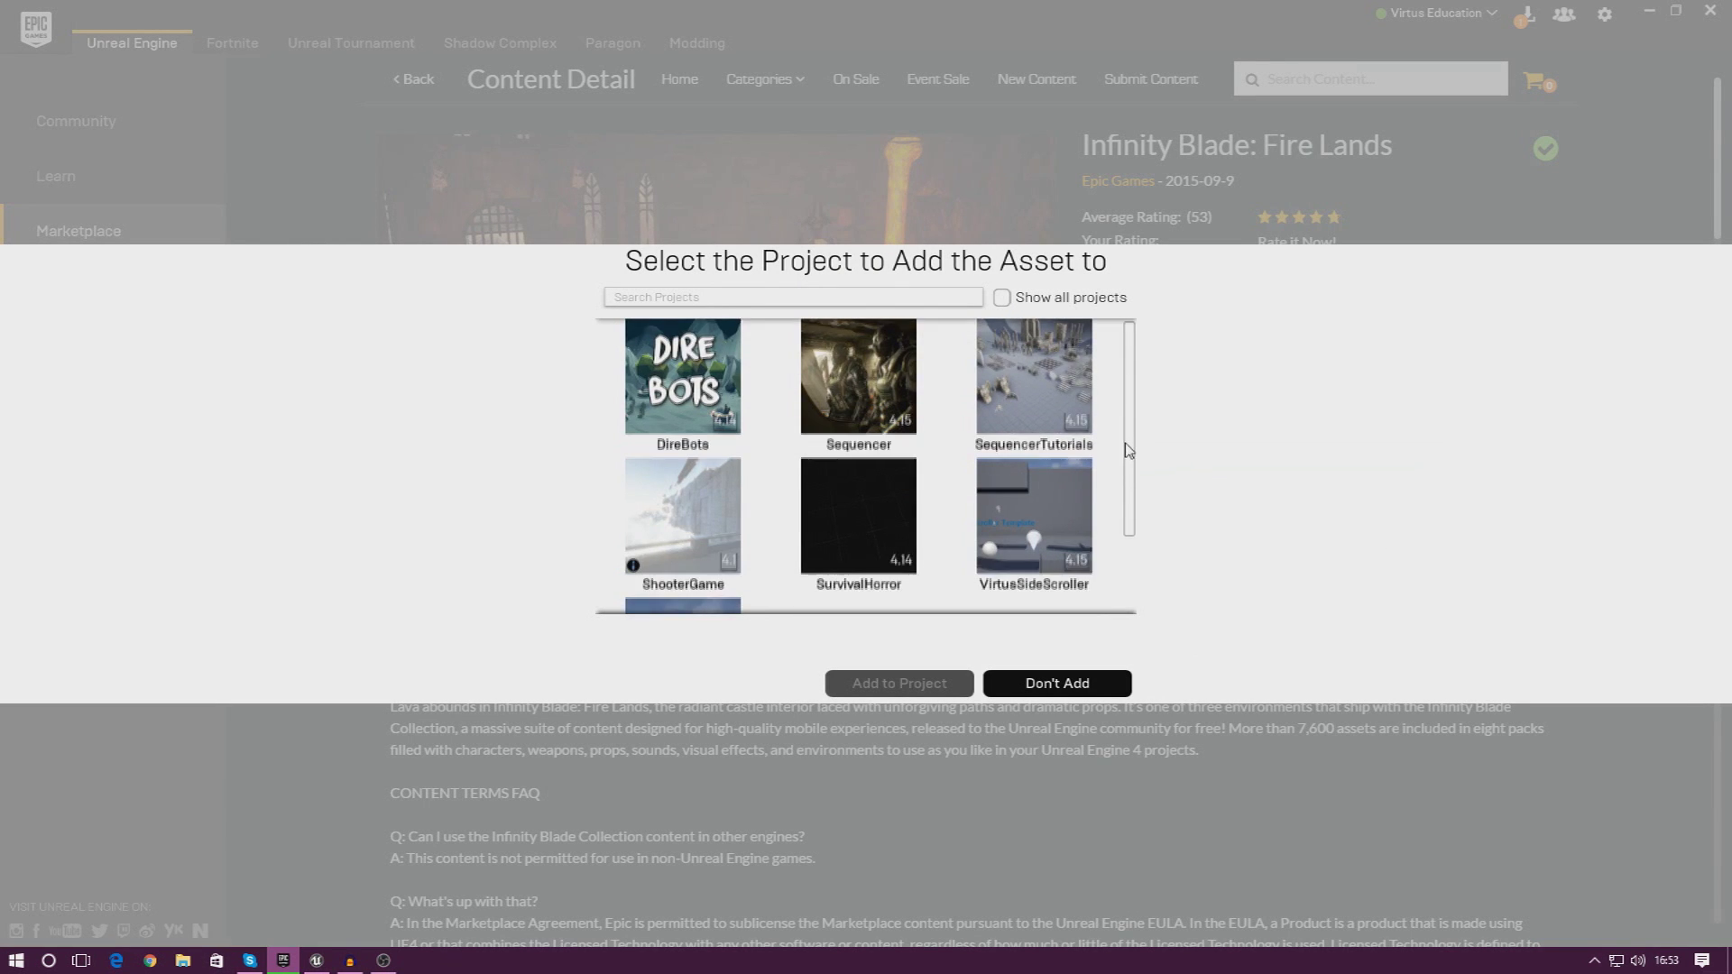
left_click(1078, 460)
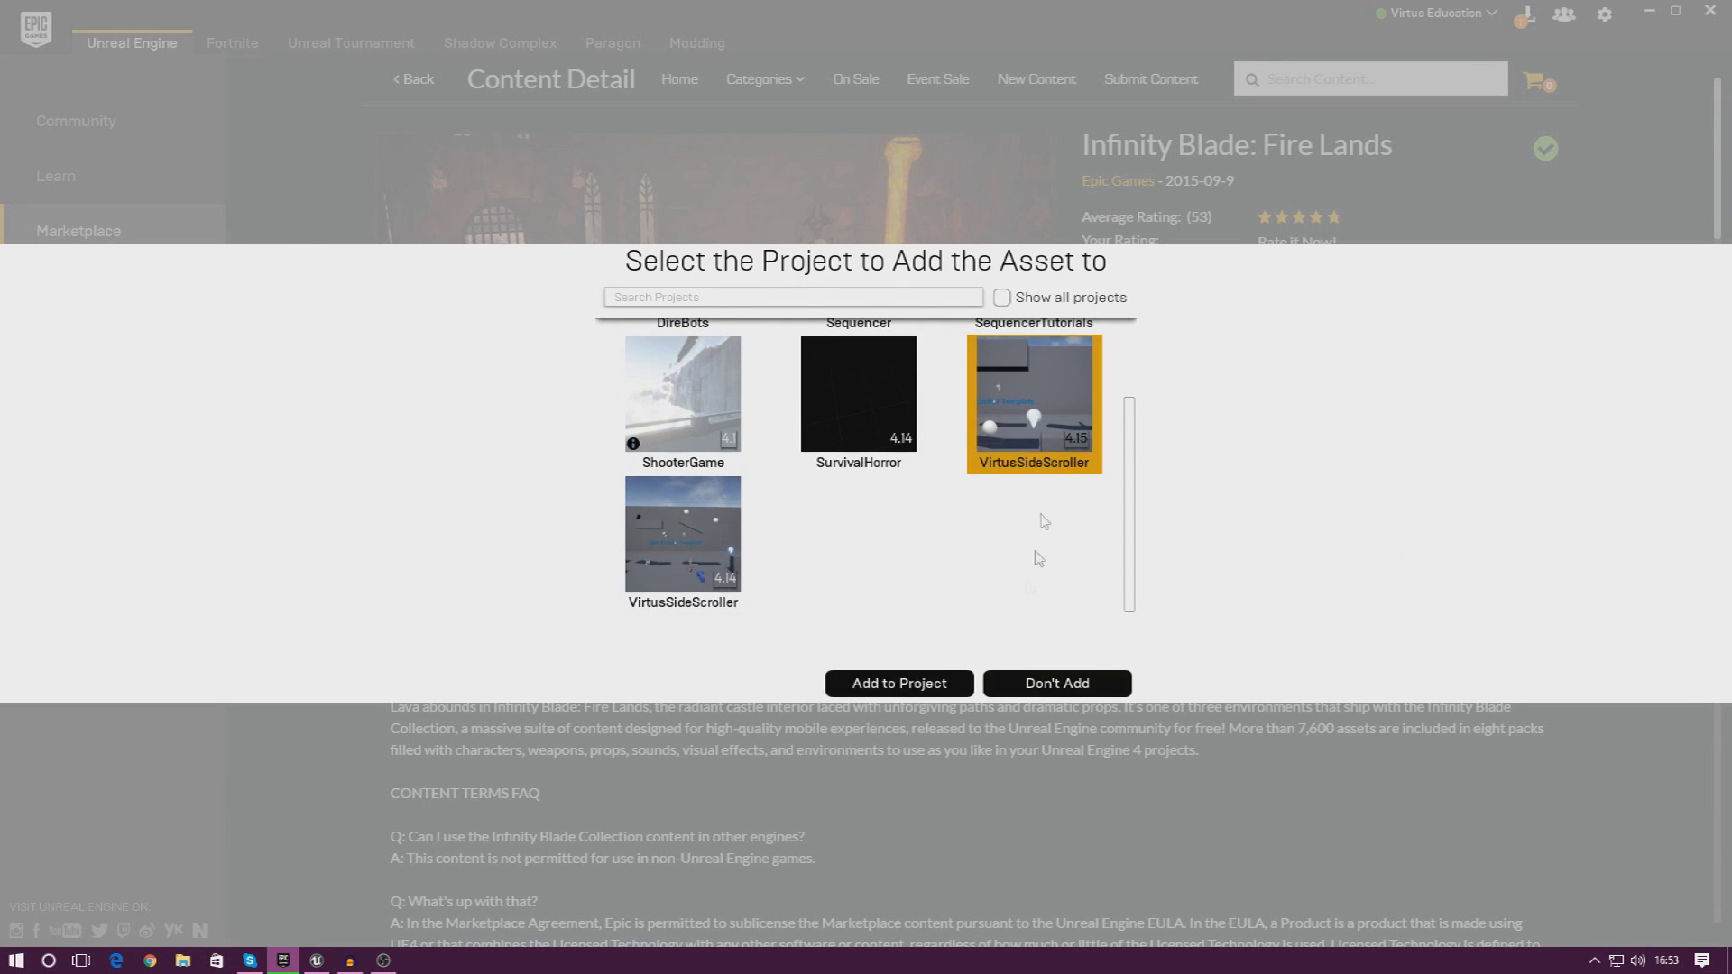
left_click(947, 684)
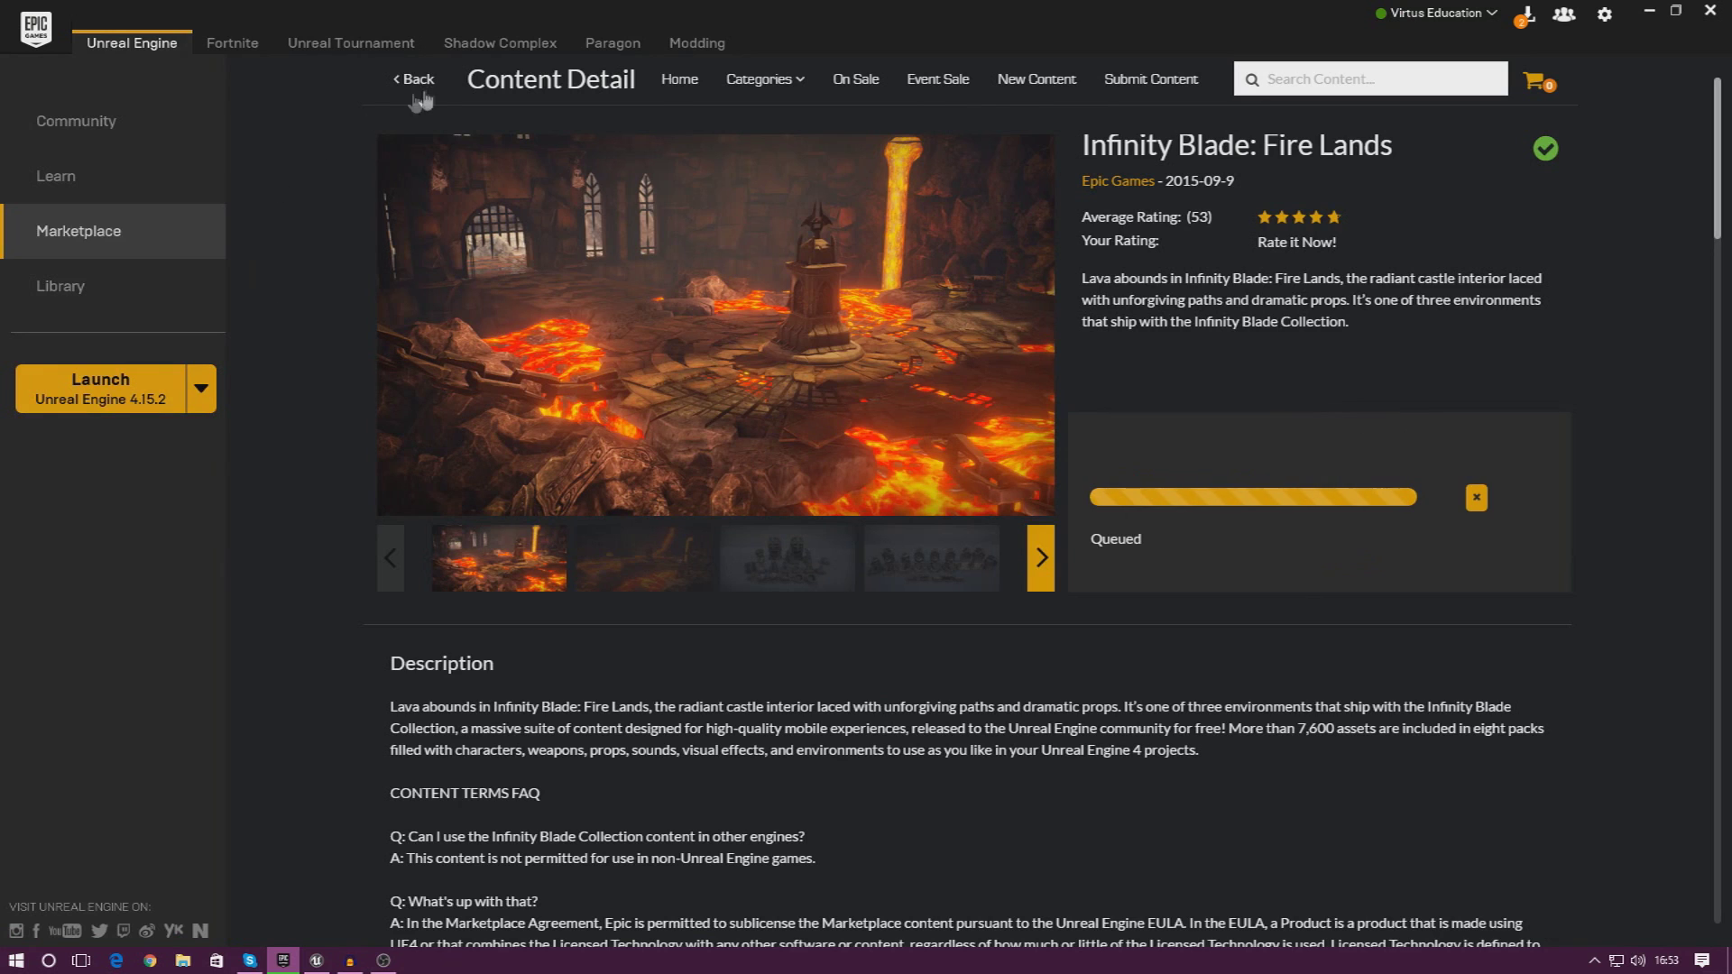
Add the Infinity Blade: Ice Lands pack to the 4.15 version of the VirtusSideScroller project
key("alt+Left")
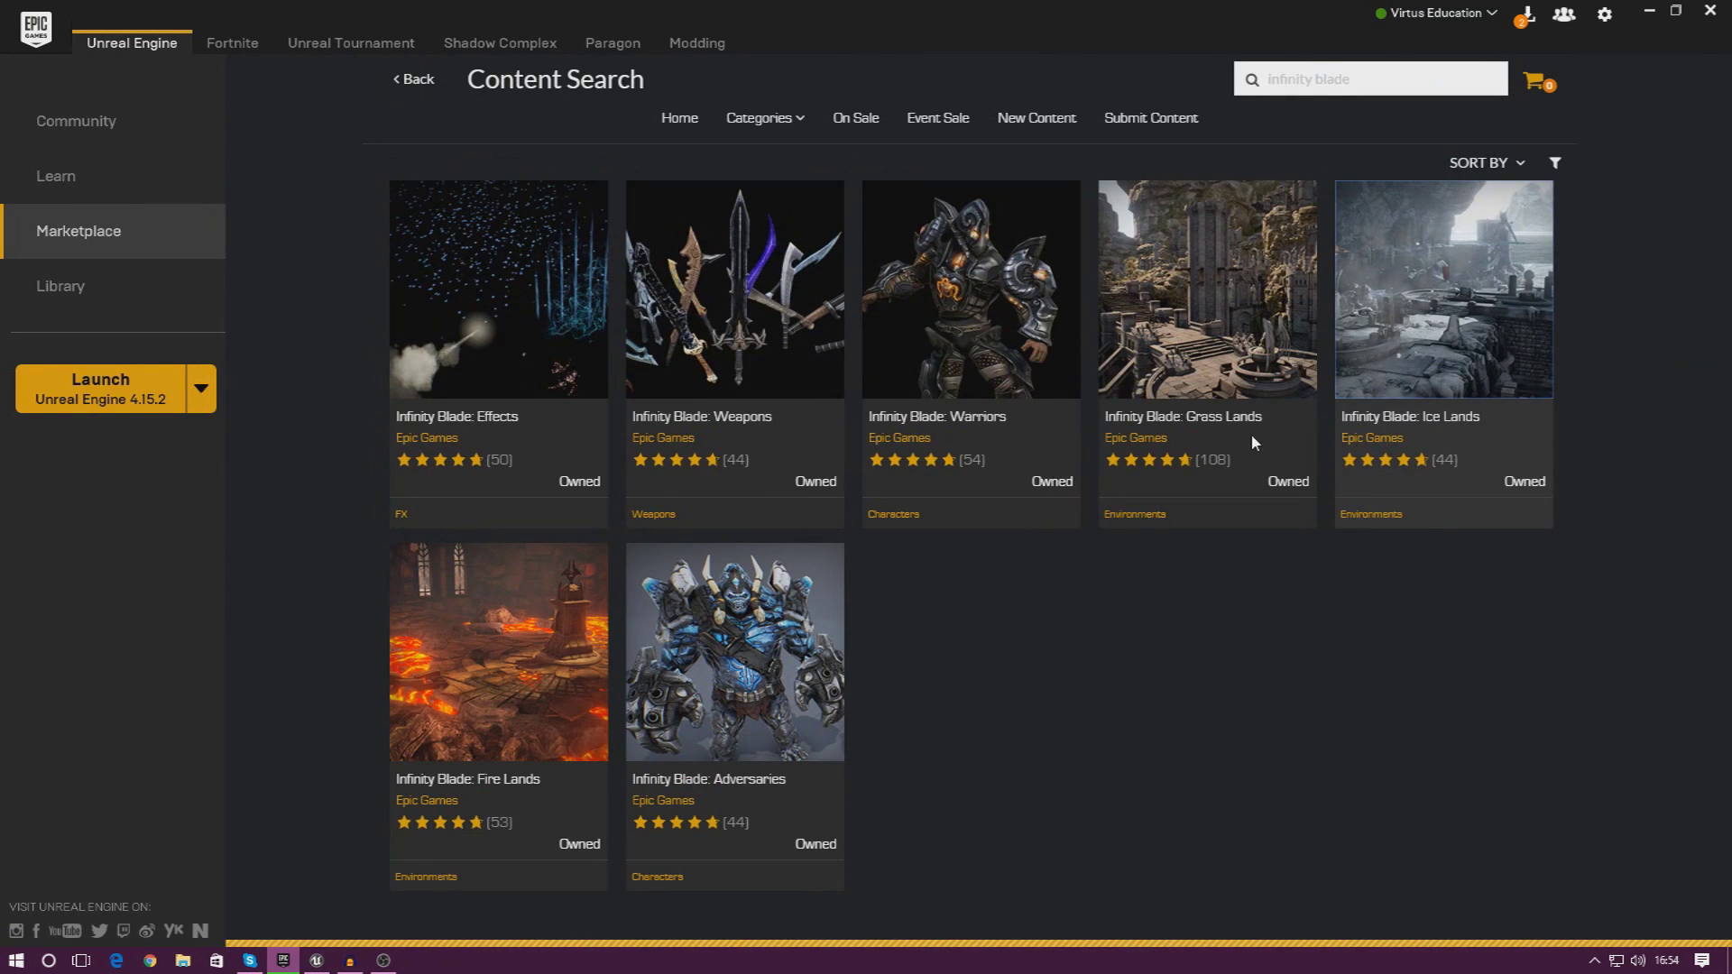
key("alt+Right")
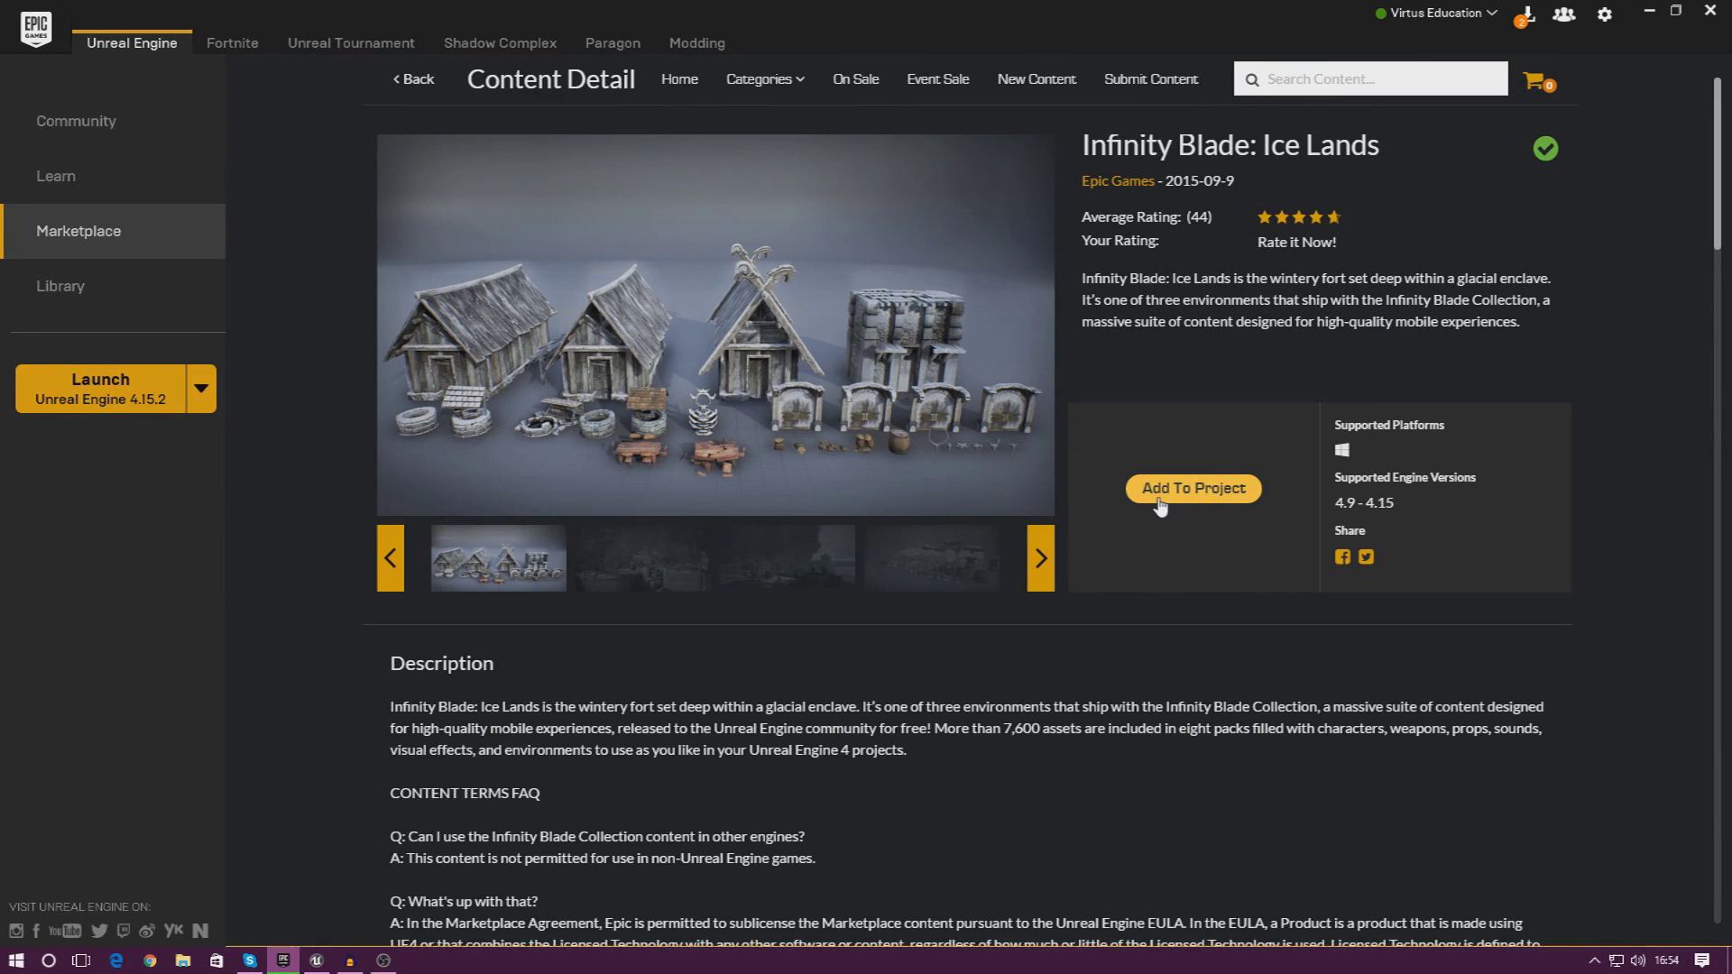
left_click(1160, 498)
scroll(1136, 439, "down", 2)
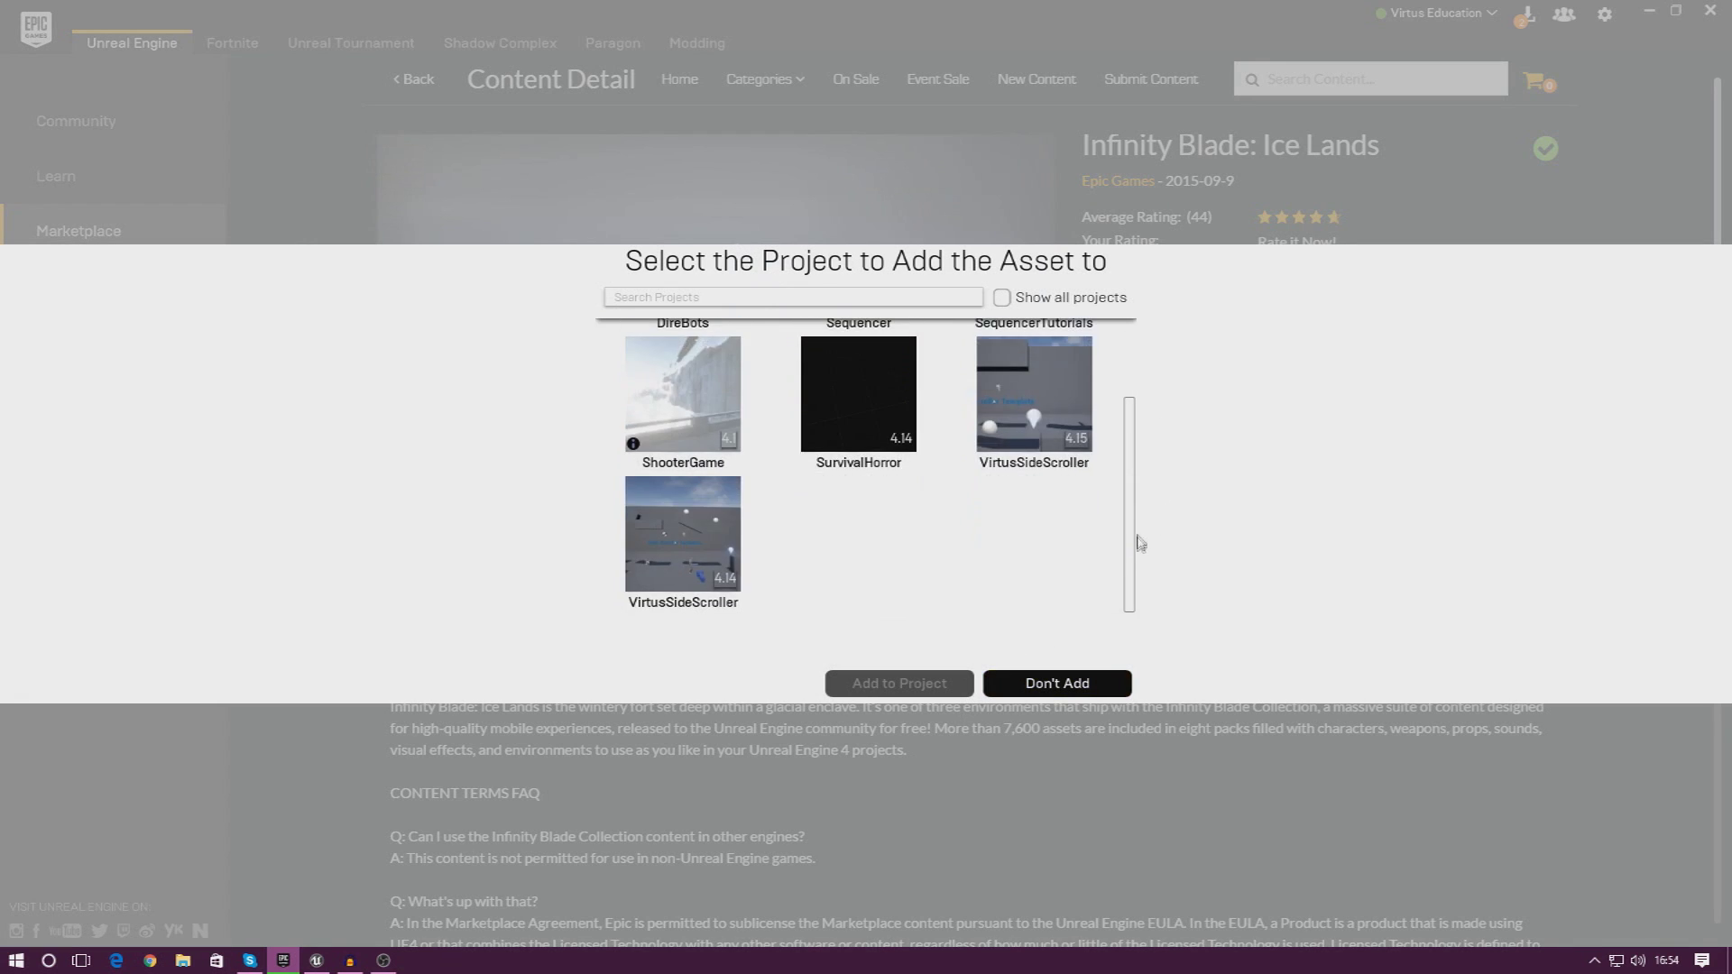
left_click(1035, 397)
left_click(931, 690)
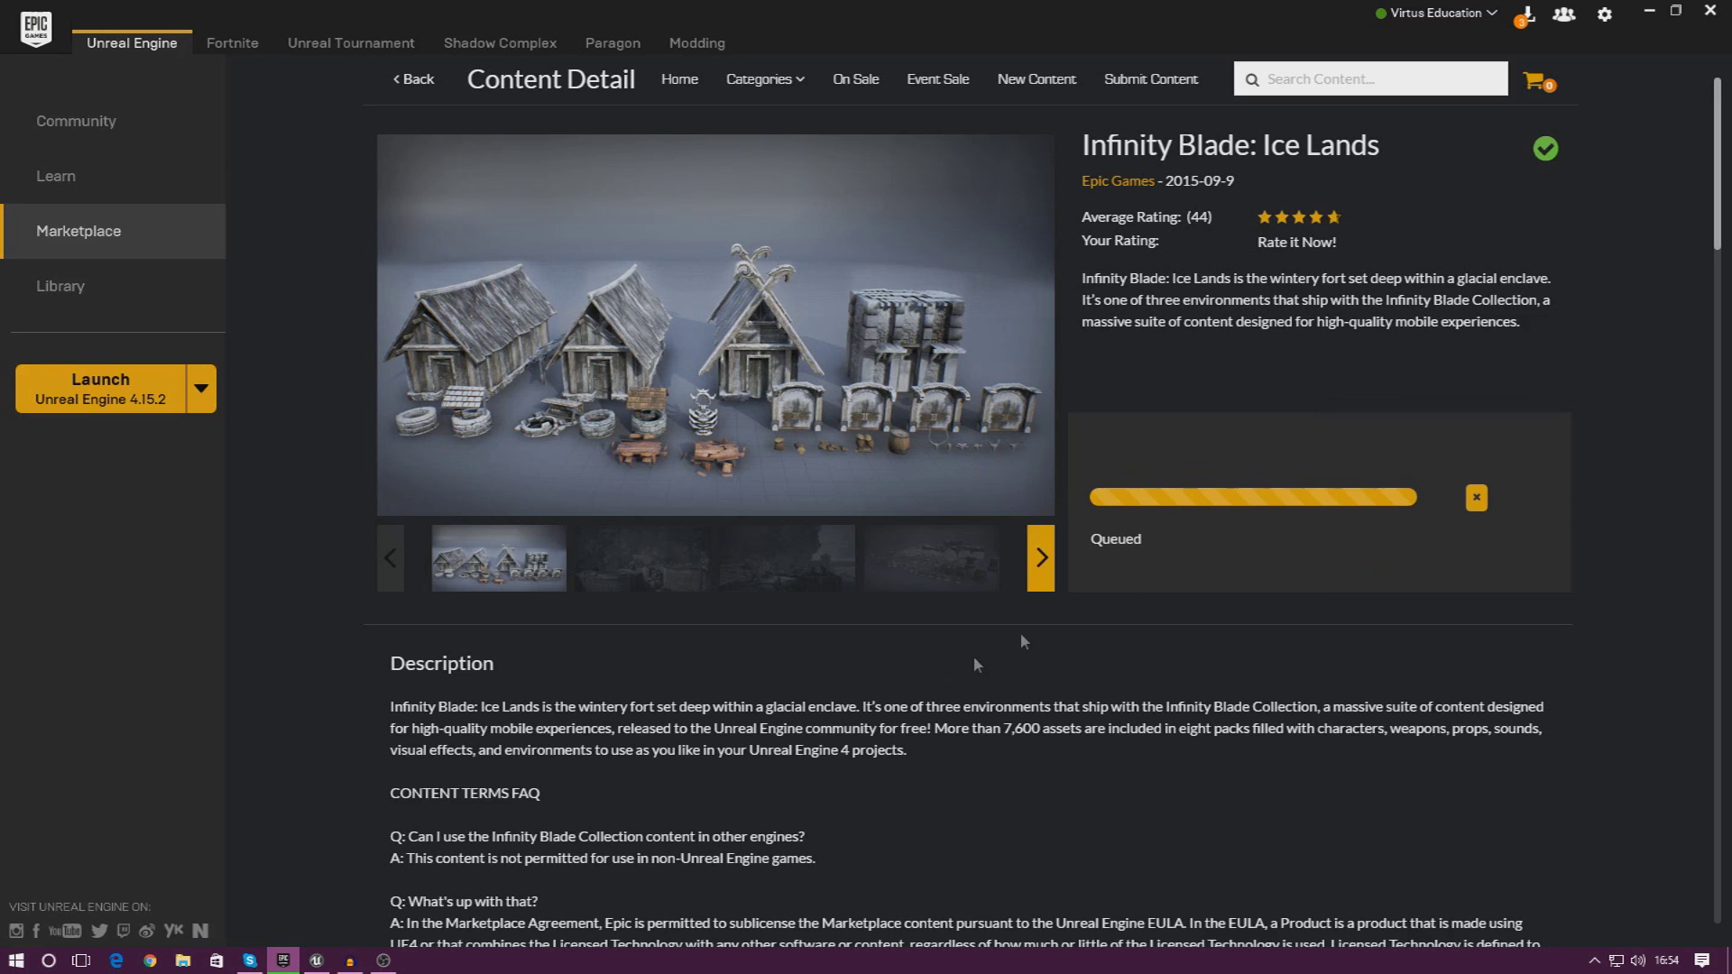
Switch back to the Unreal Editor and examine the InfinityBladeGrassLands folder and its Environments subfolder in the project content
left_click(318, 961)
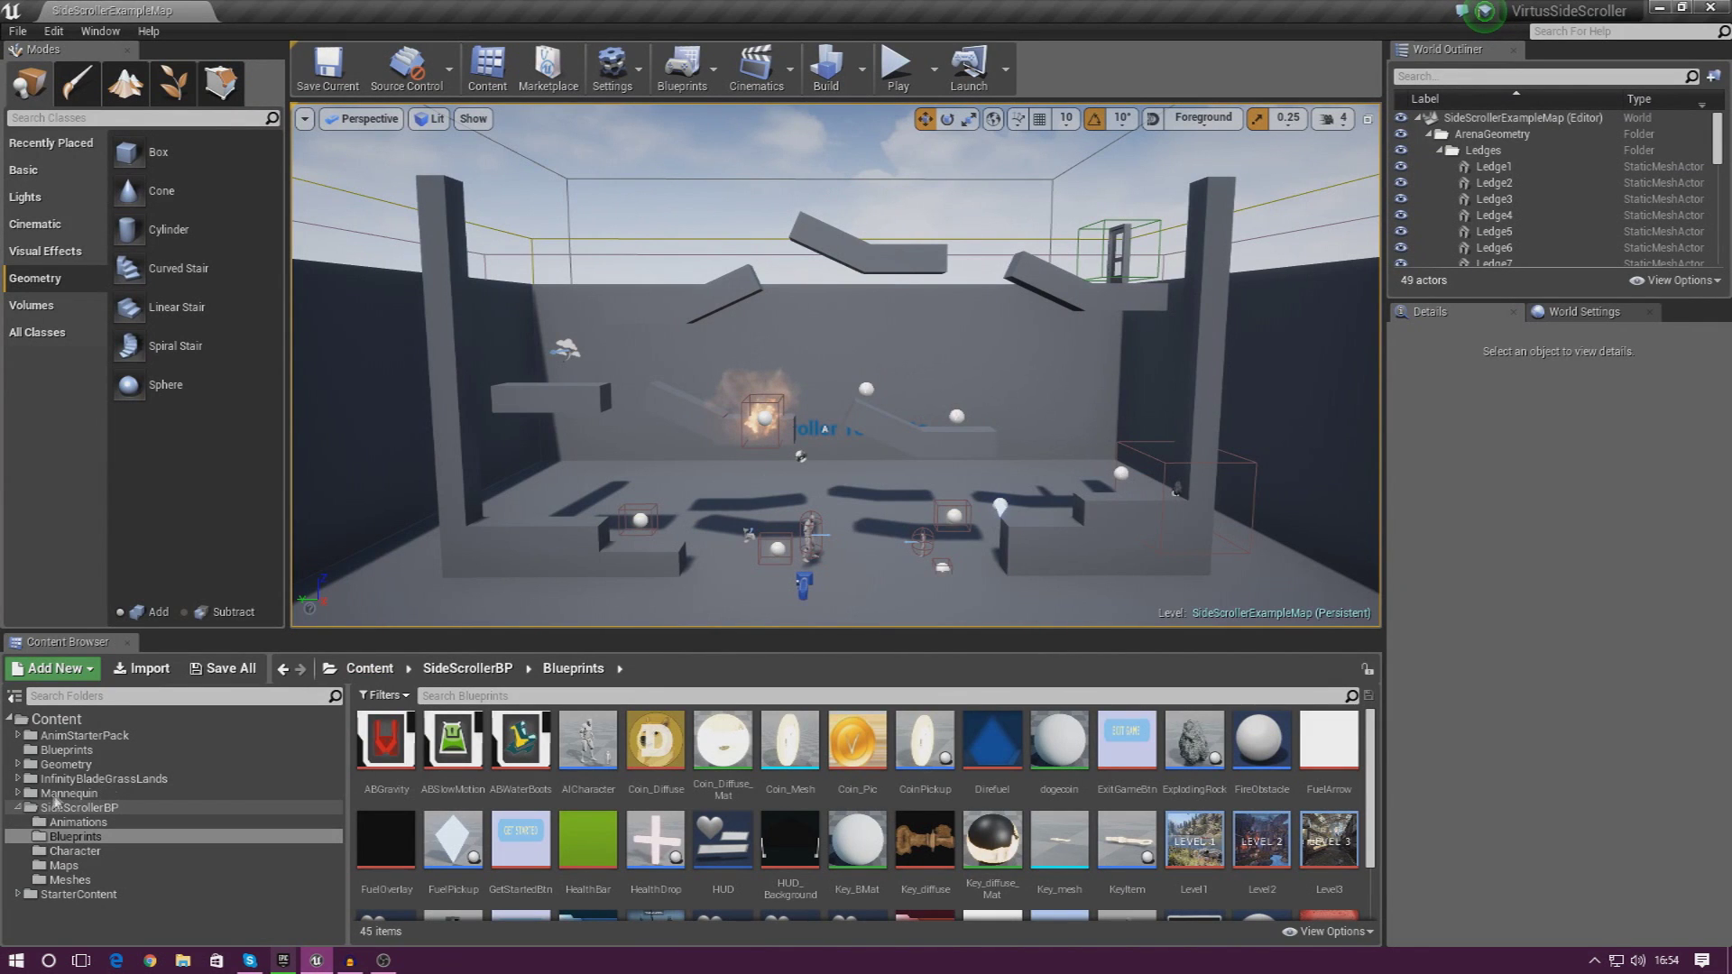
left_click(19, 808)
left_click(36, 778)
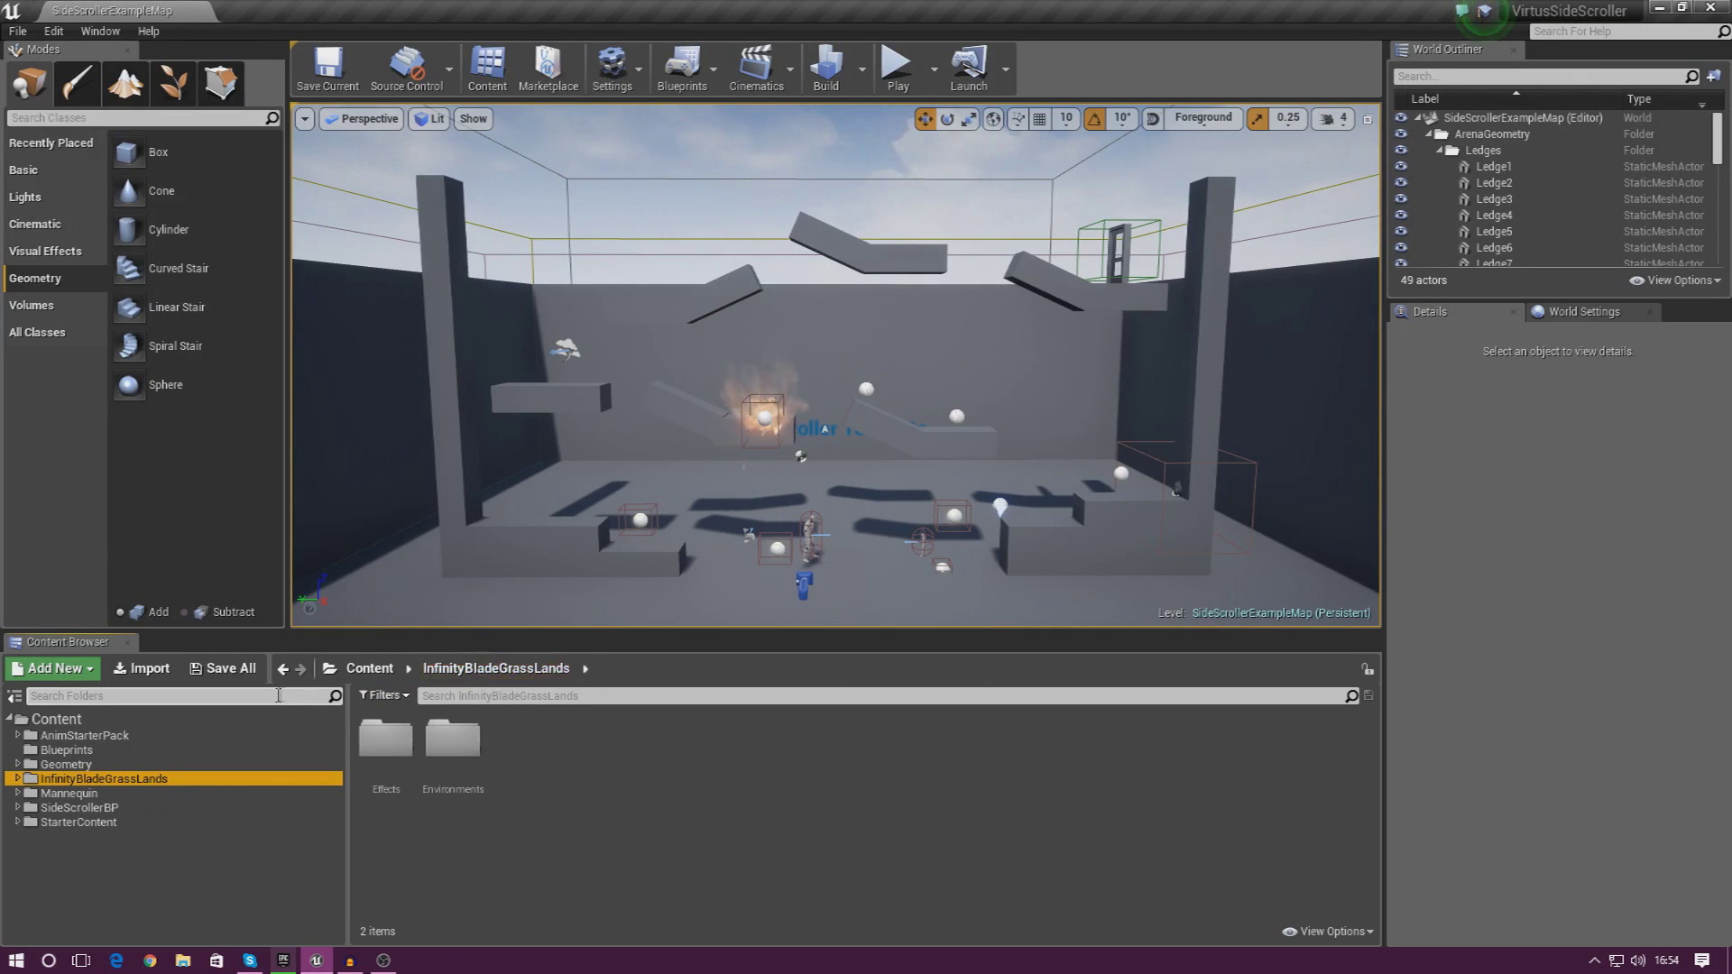
left_click(386, 744)
double_click(456, 758)
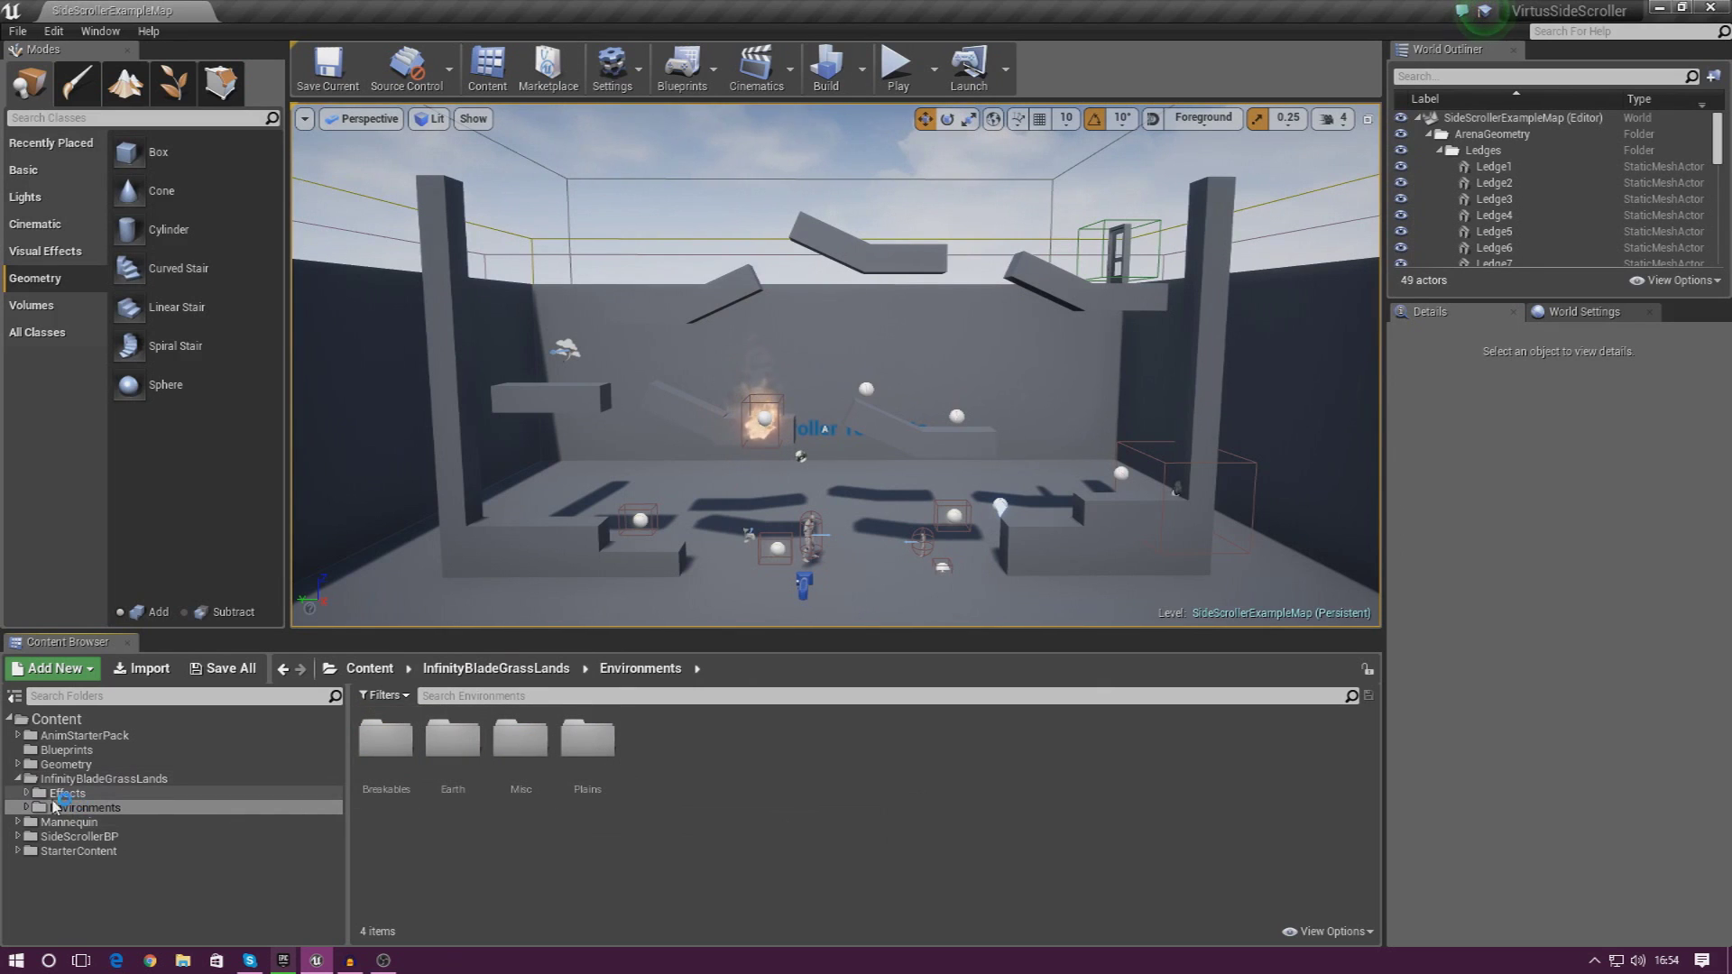
left_click(17, 781)
left_click(18, 780)
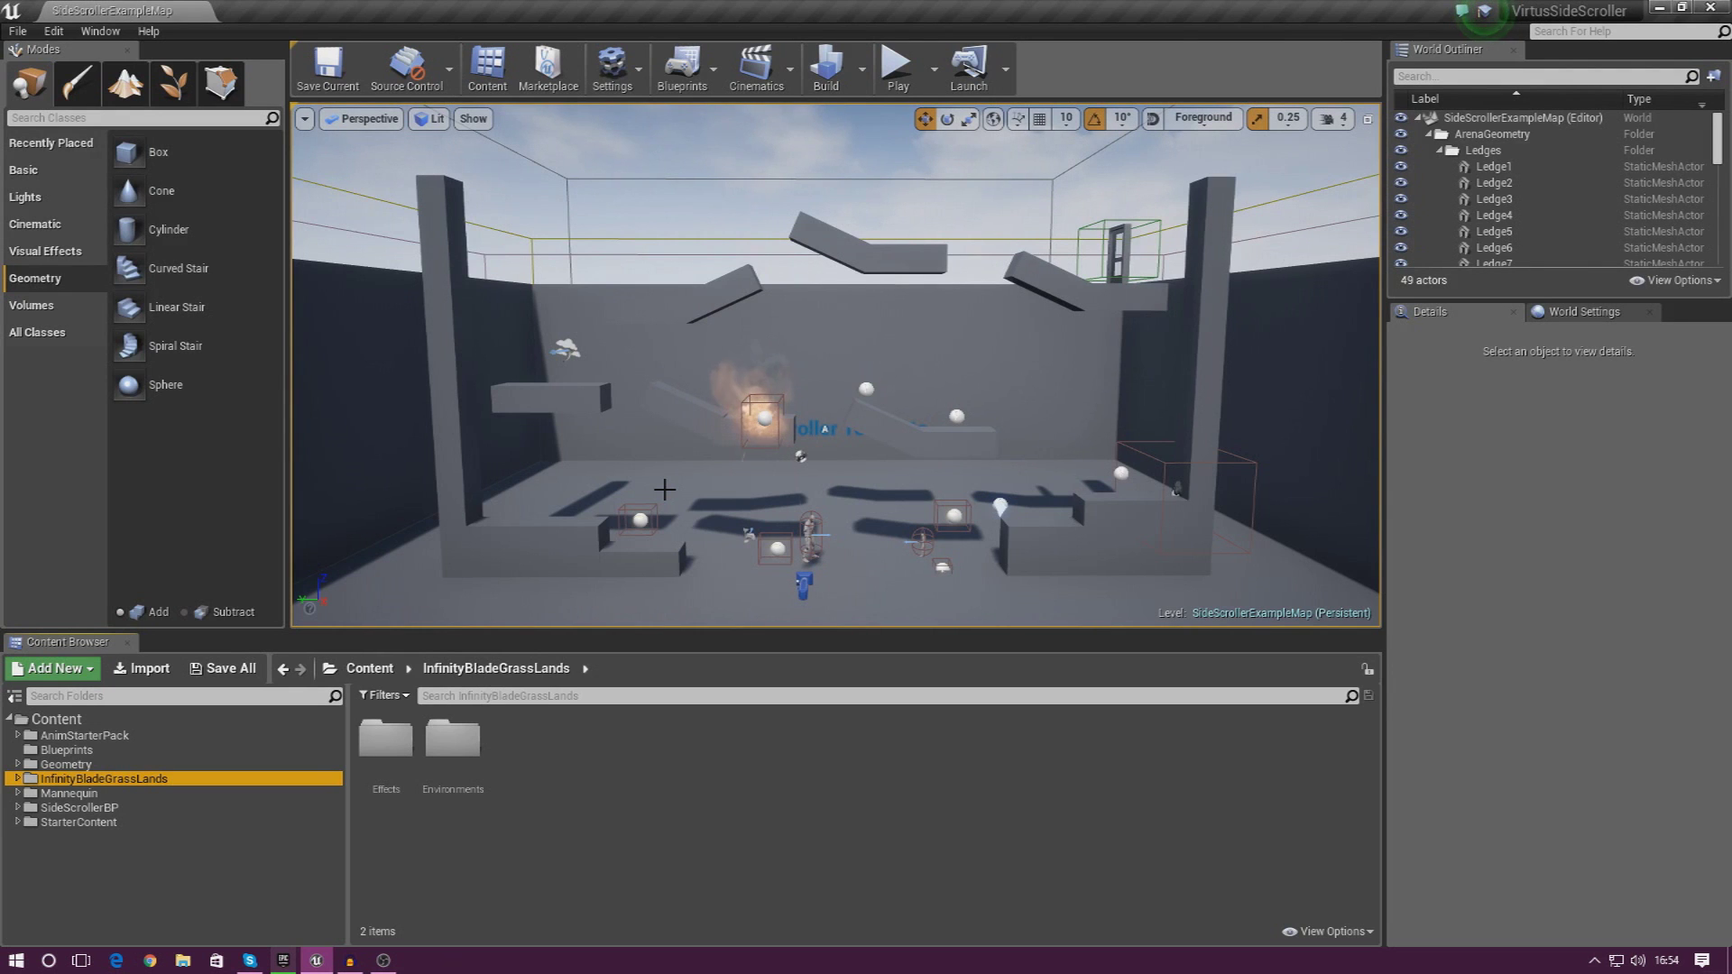
right_click_drag(964, 454, 861, 394)
left_click_drag(864, 393, 868, 408)
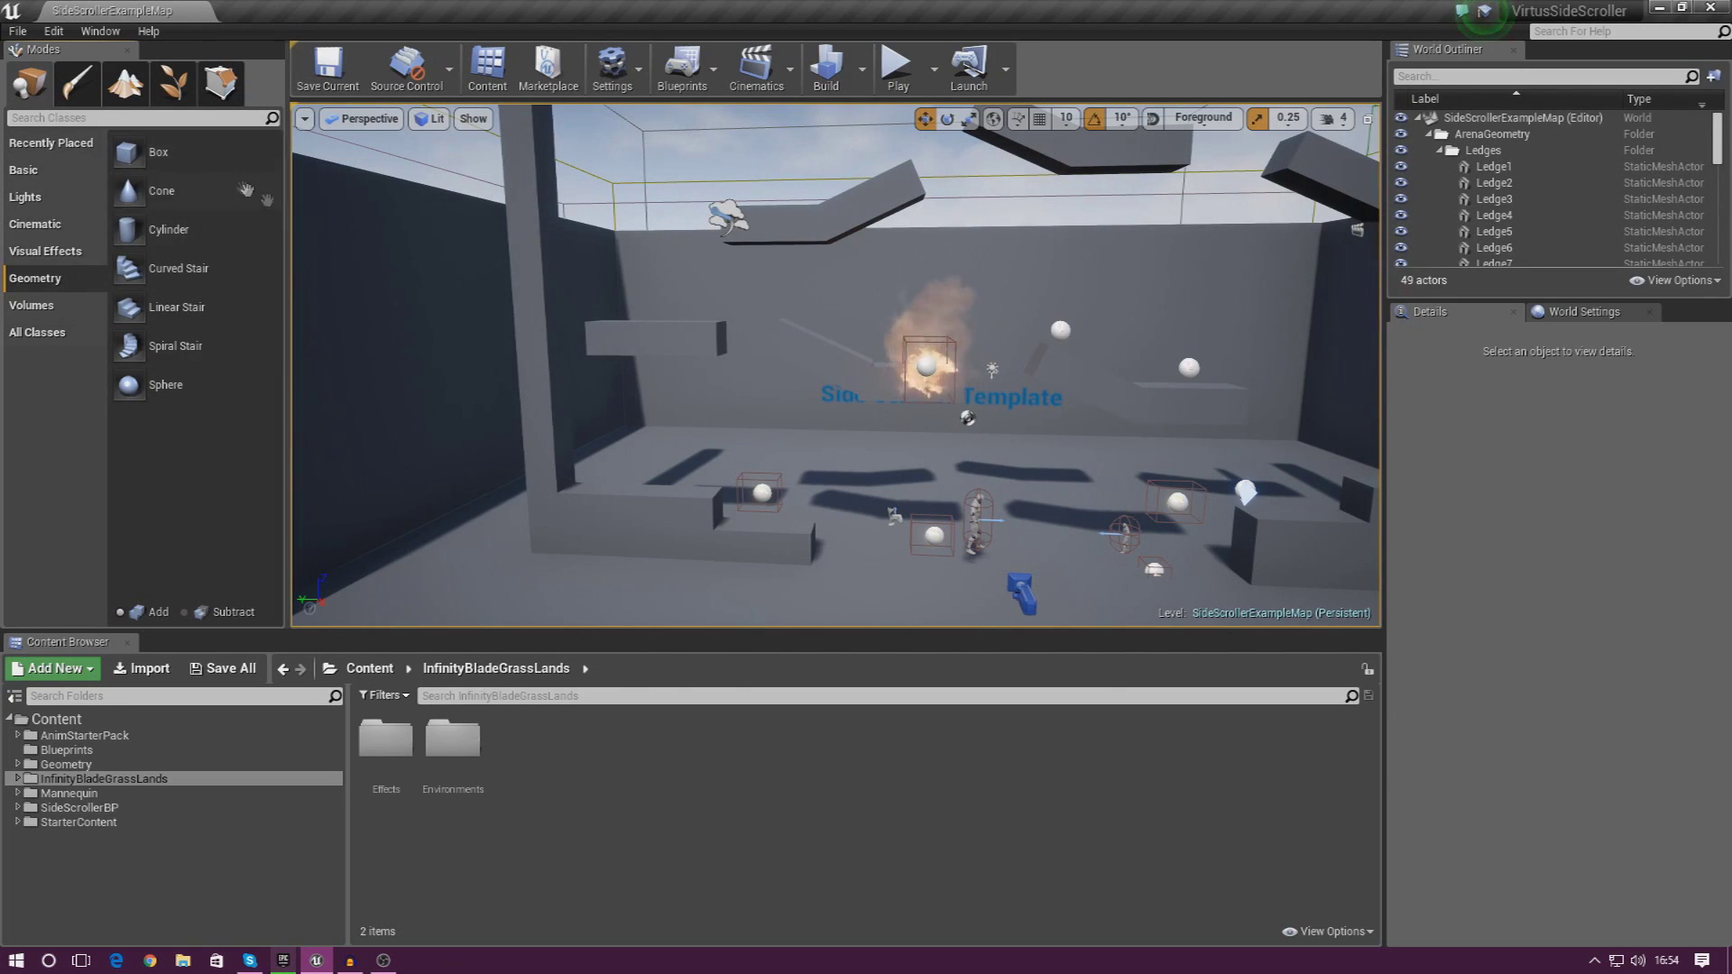
left_click(230, 88)
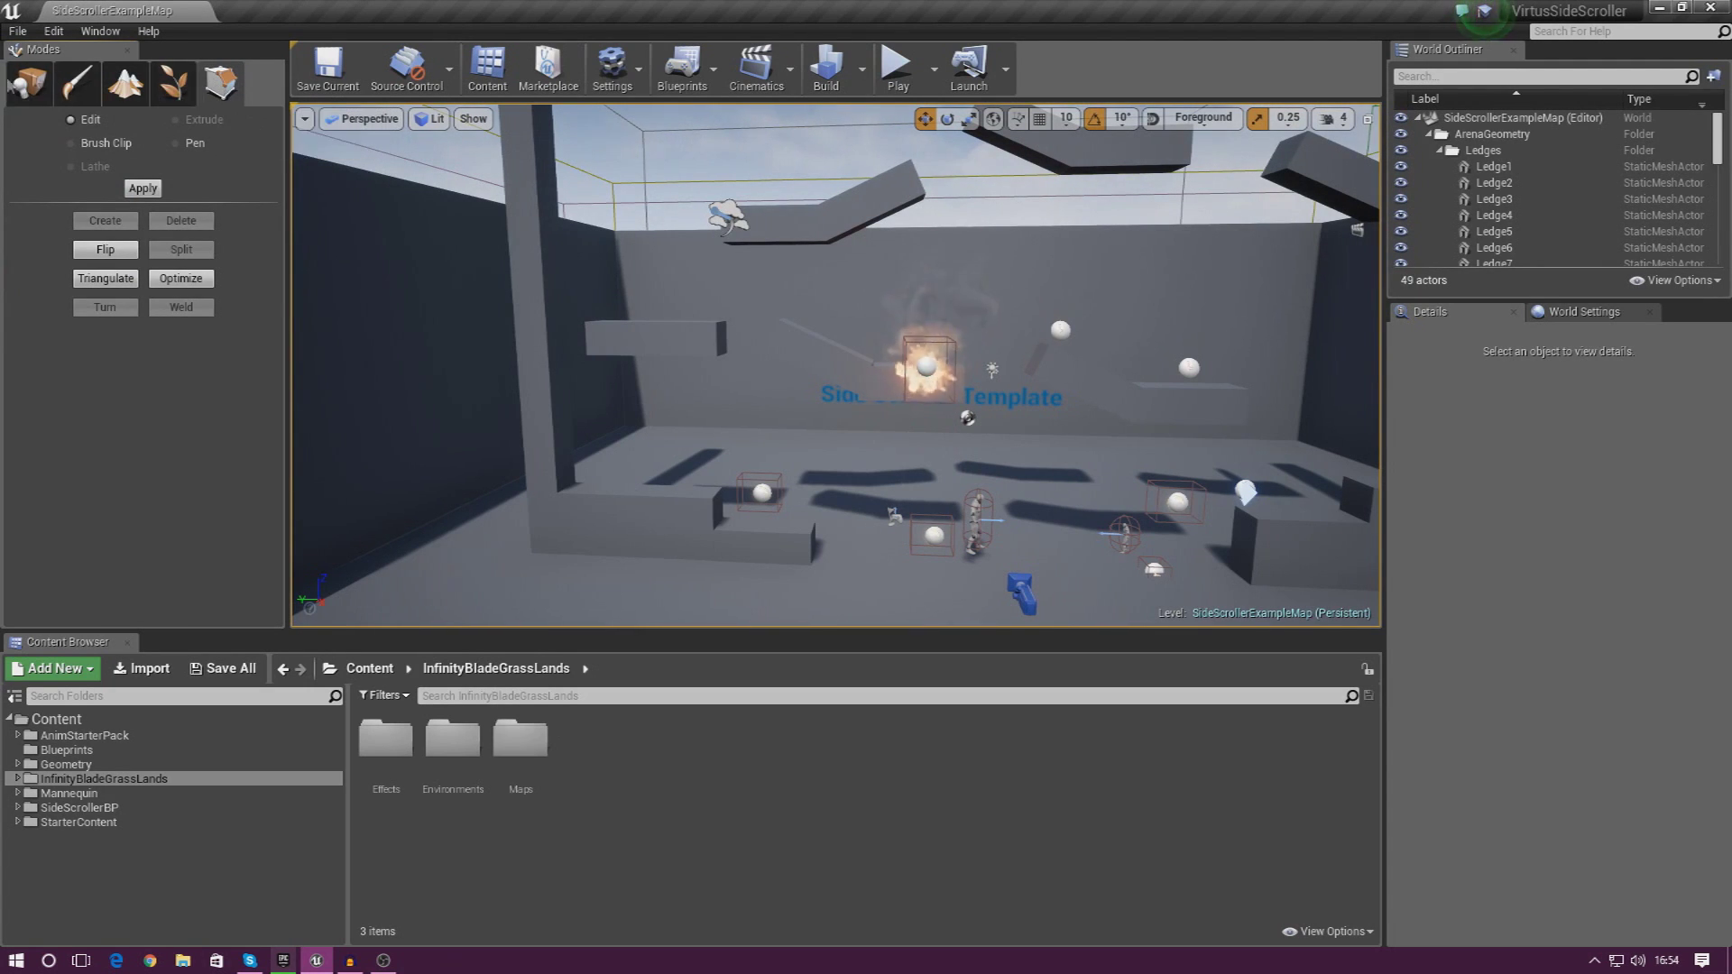
left_click(52, 86)
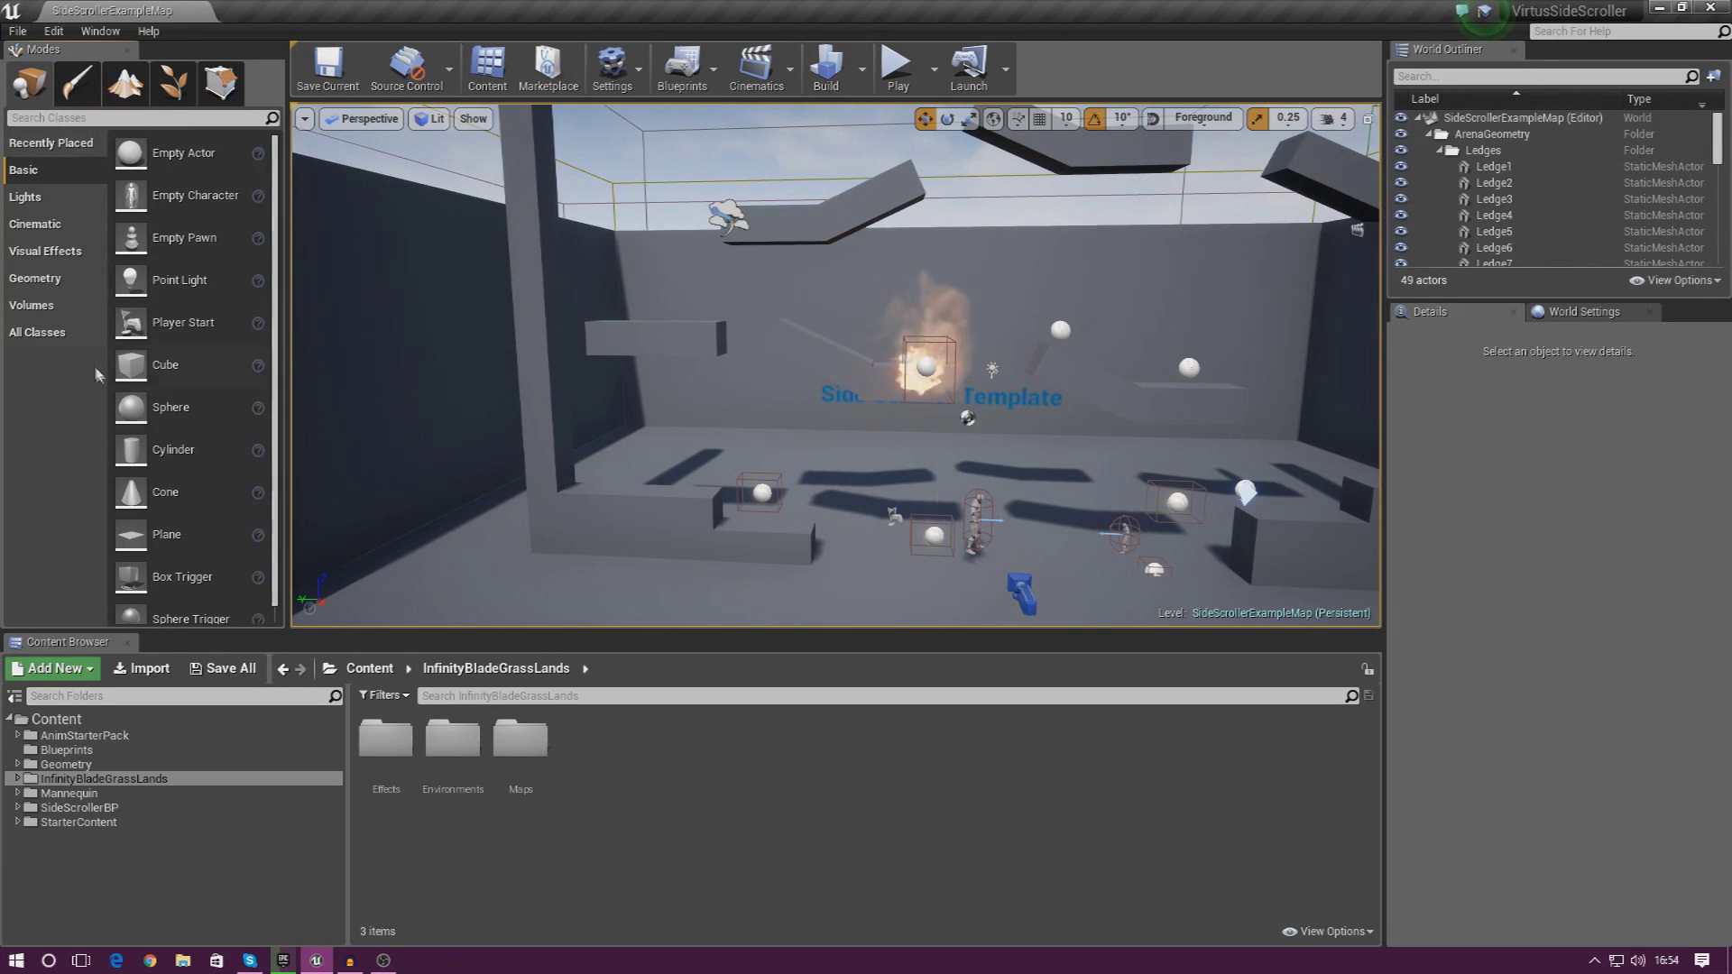
left_click(58, 284)
Select the floating ledge Ledge7 next to the left pillar of the level
key("s")
right_click_drag(556, 389, 641, 390)
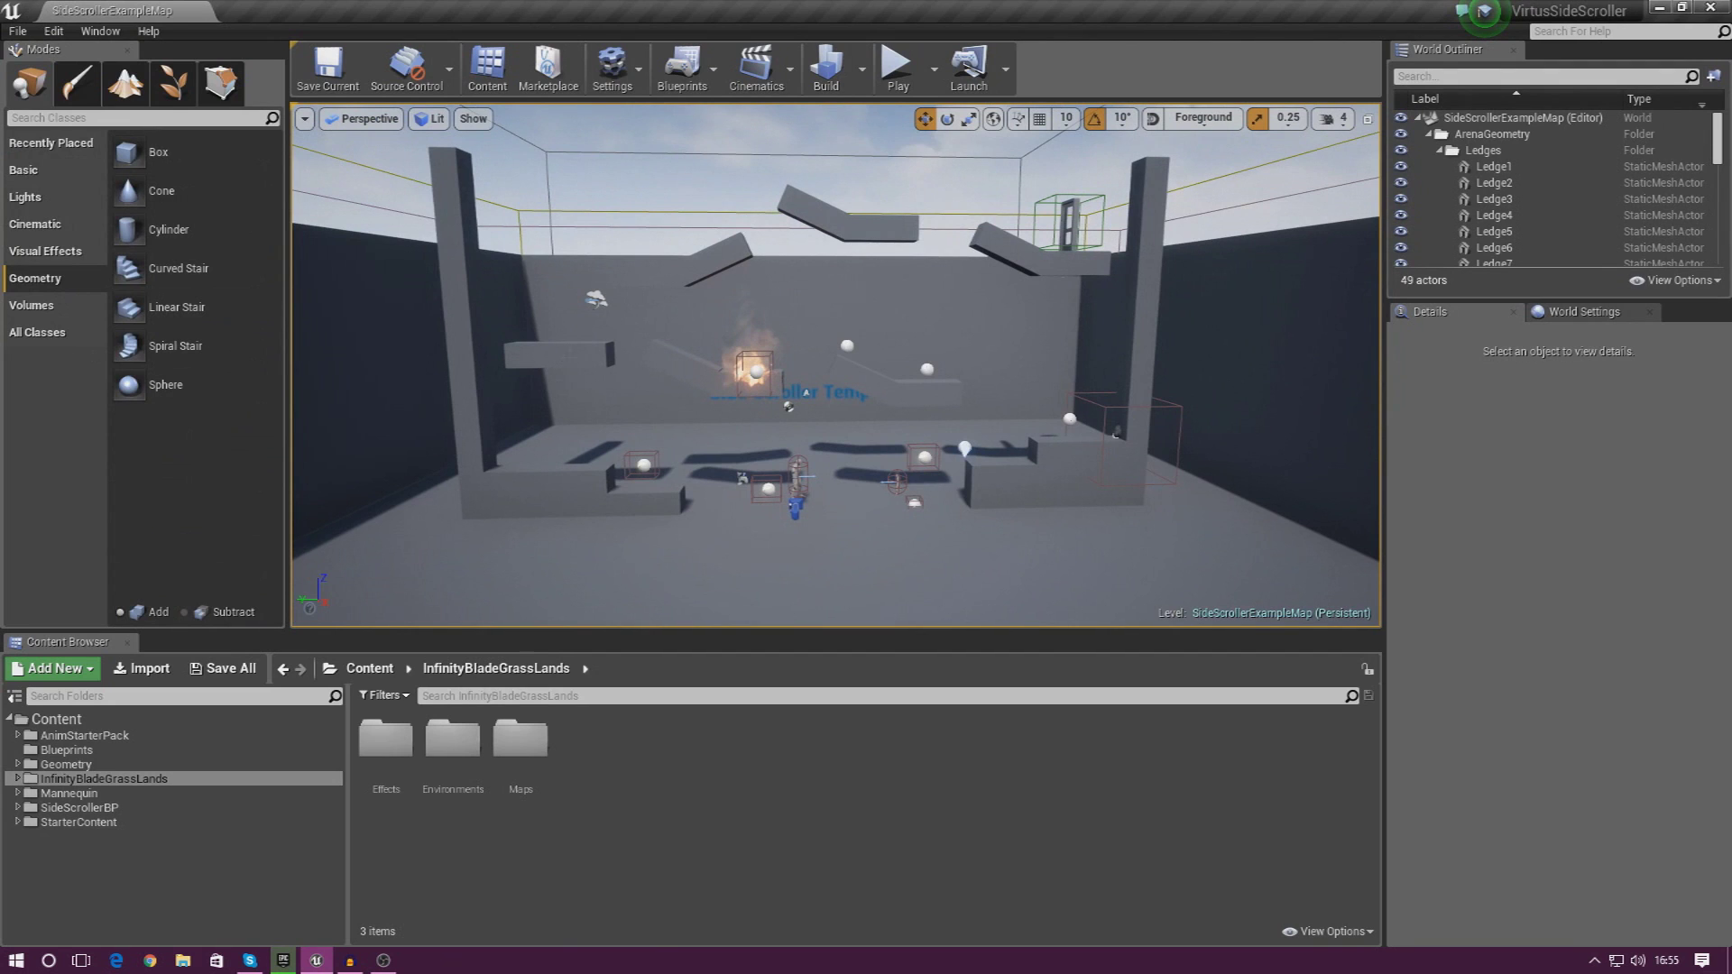
left_click(586, 351)
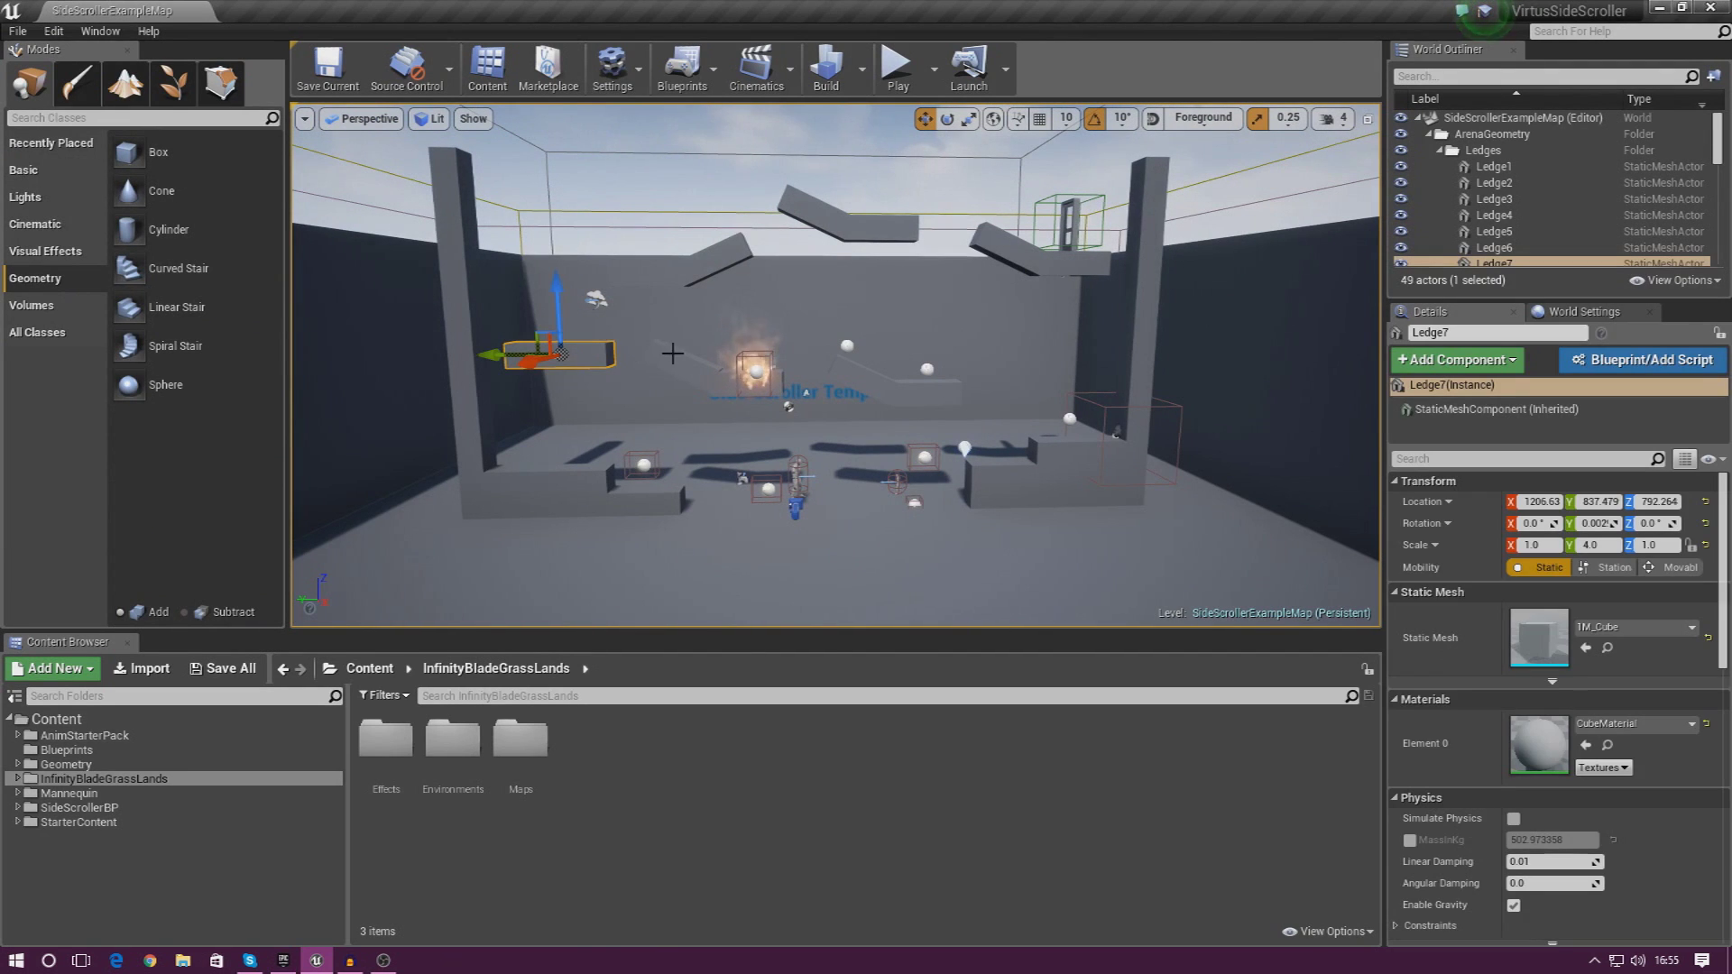
Extend the selection to the other seven floating and sloped ledges around the arena and delete all eight
left_click(679, 363, "ctrl")
left_click(722, 260, "ctrl")
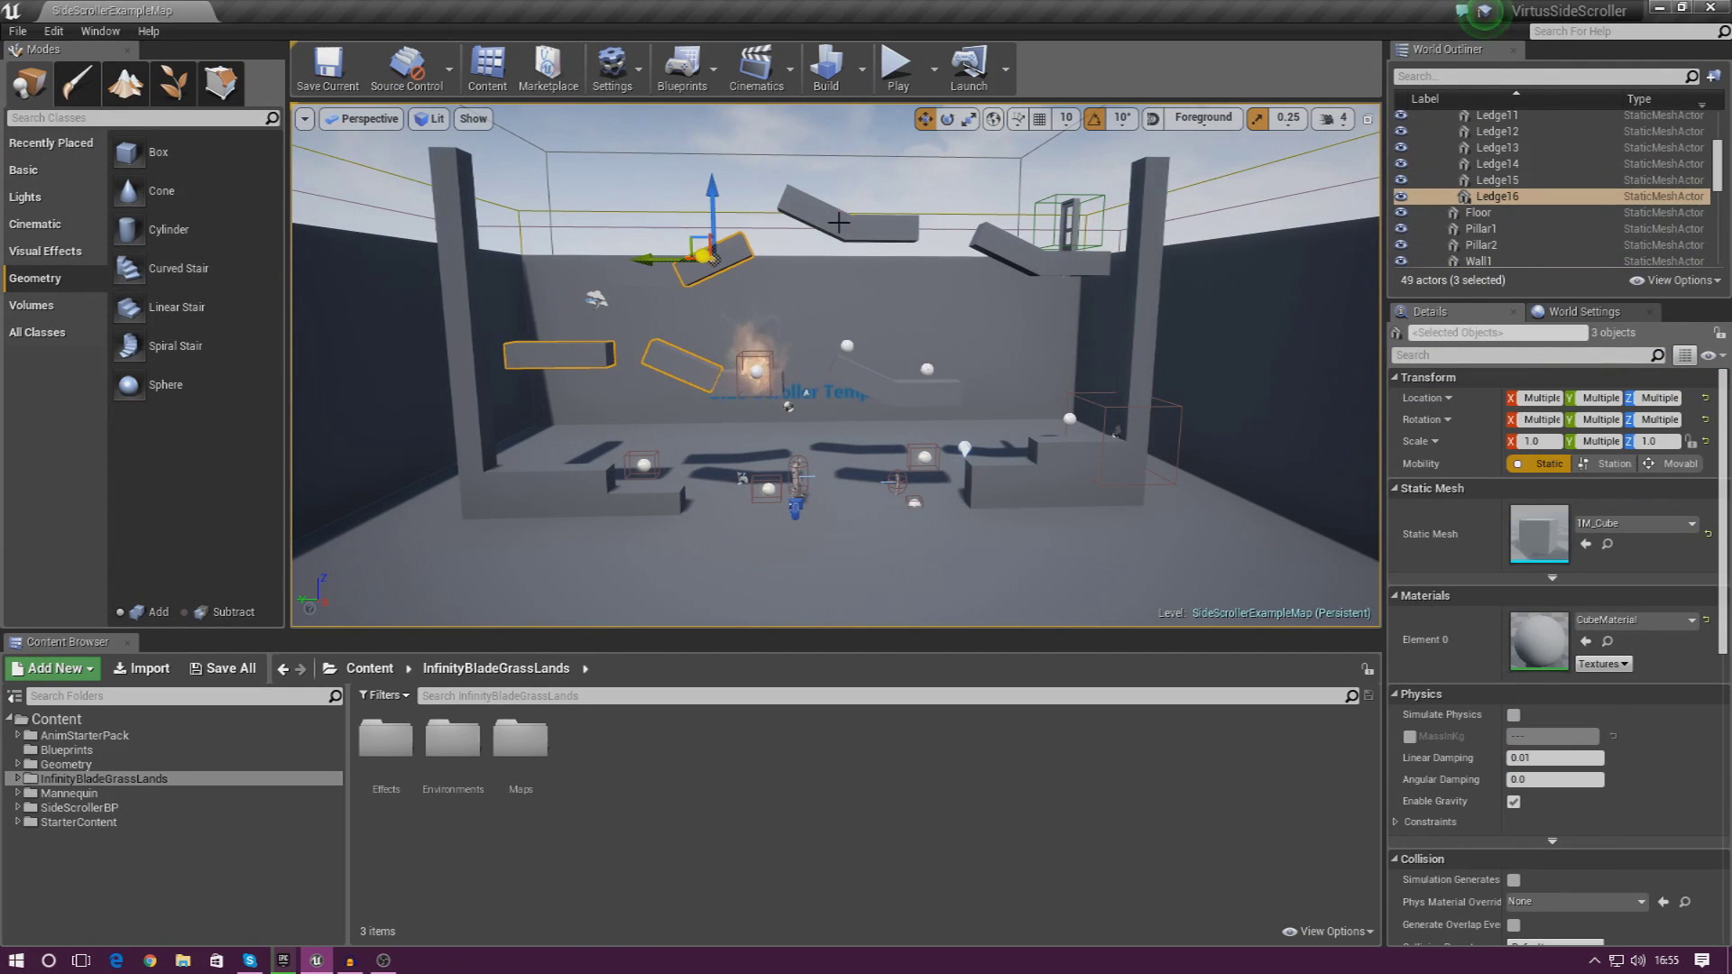
left_click(839, 222, "ctrl")
left_click(1003, 256, "ctrl")
left_click(908, 391, "ctrl")
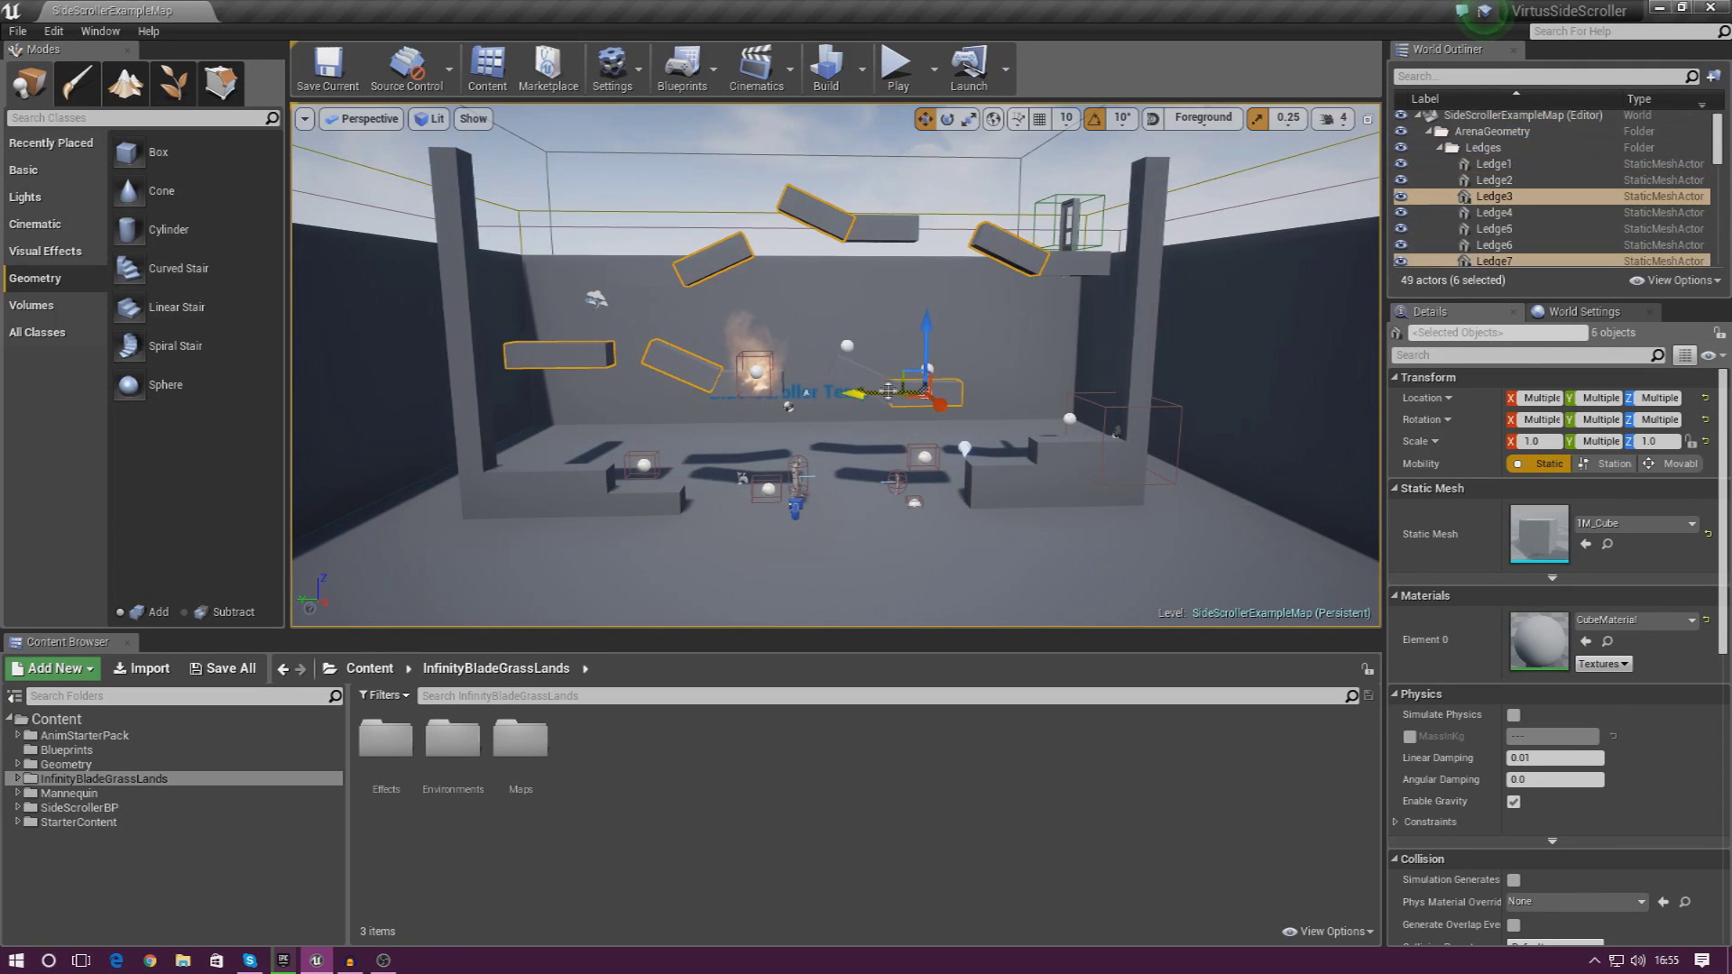
left_click(866, 385, "ctrl")
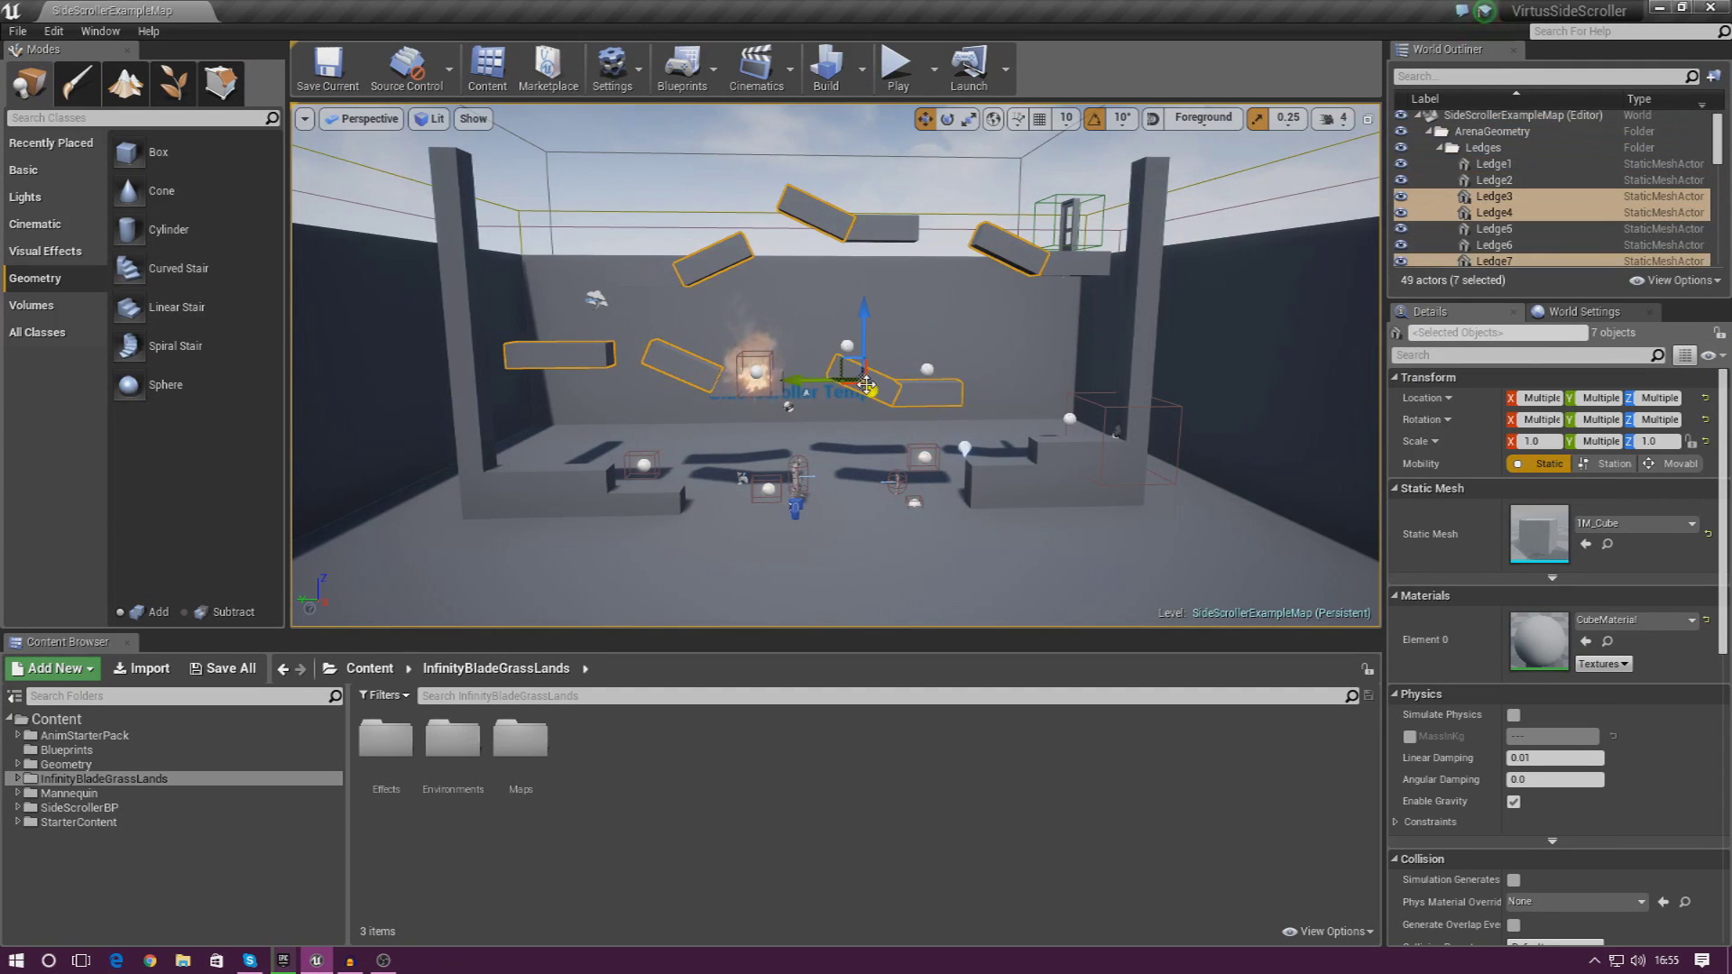
left_click(872, 234, "ctrl")
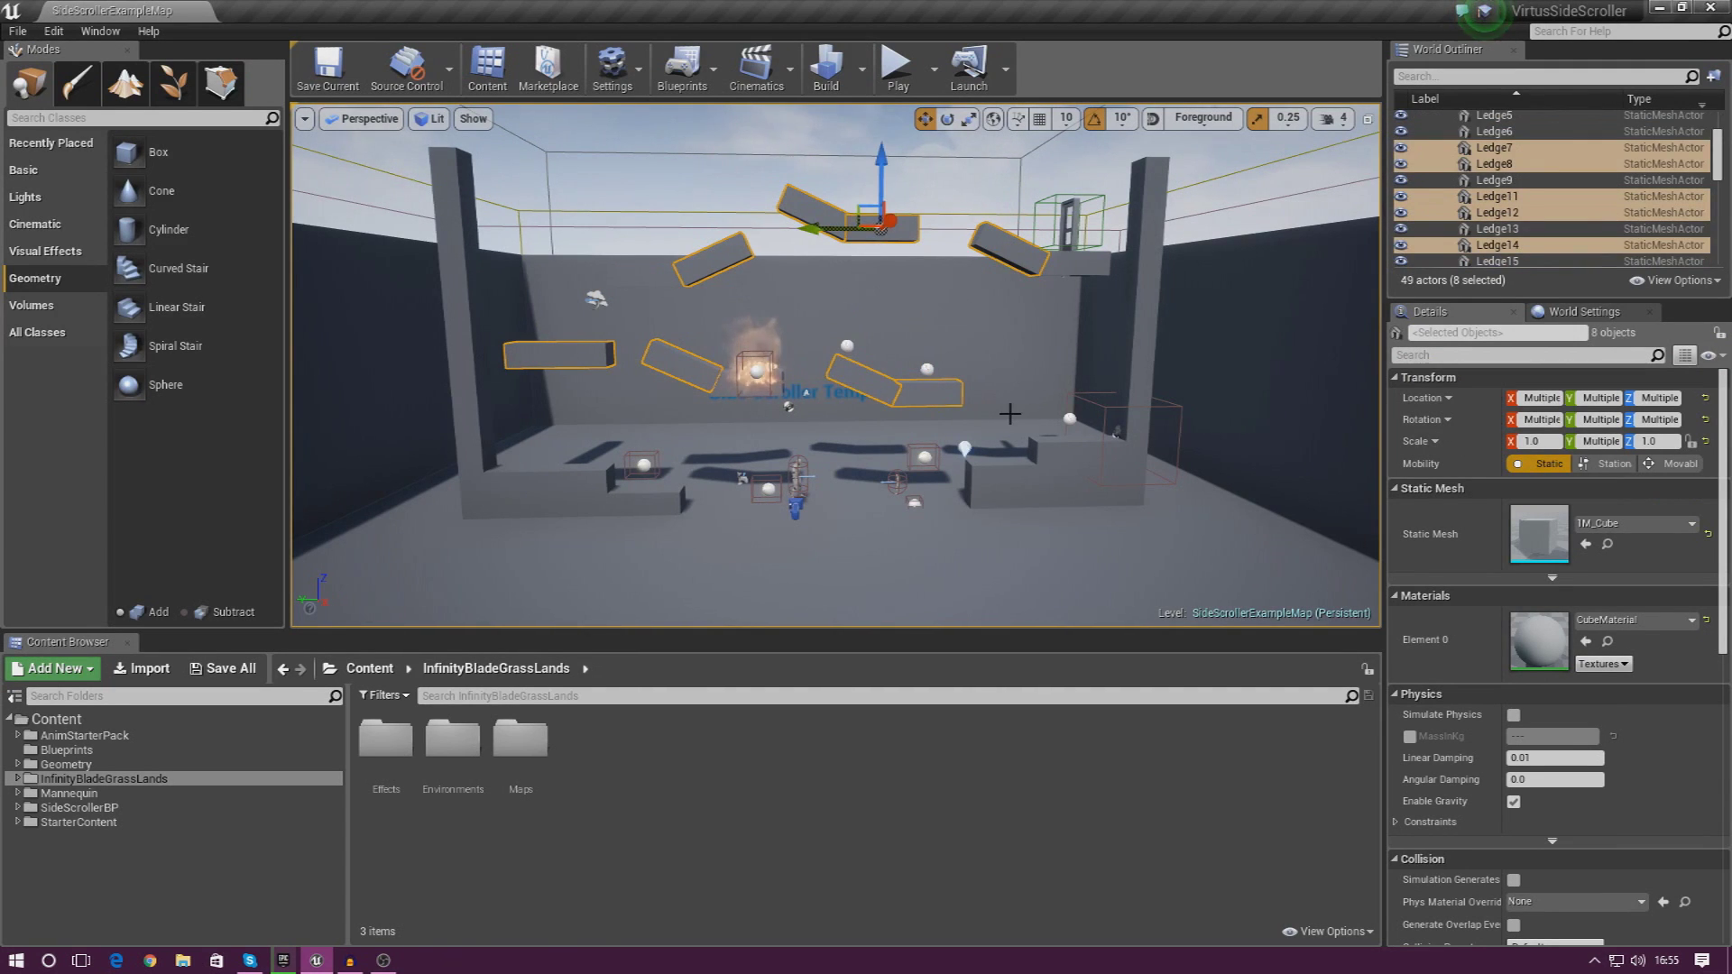
key("Delete")
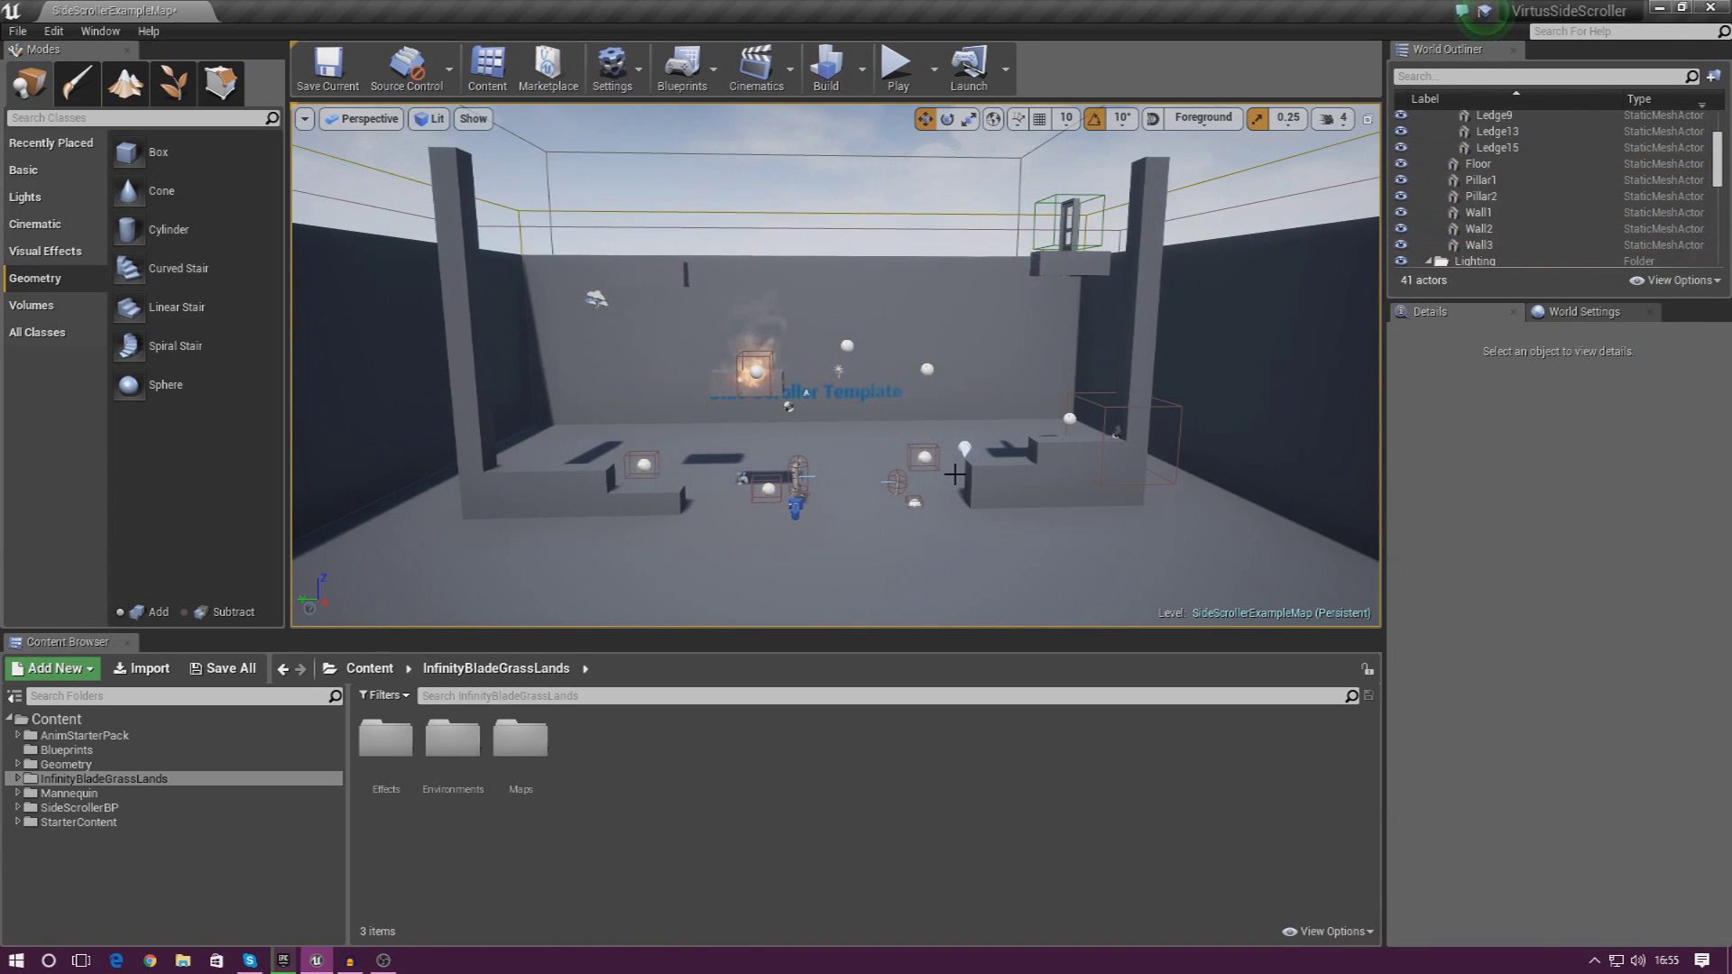
Delete the three arena walls and one of the blocks of the stepped ledges on the floor
left_click(1299, 368)
key("d")
right_click_drag(1020, 361, 748, 449)
key("a")
left_click(557, 331)
key("d")
key("Delete")
left_click(1024, 383)
key("Delete")
left_click(737, 341)
key("Delete")
left_click(748, 448)
key("Delete")
Delete the floor block Ledge1, the pillar Pillar2 beside it, and the low block Ledge5
left_click(620, 453)
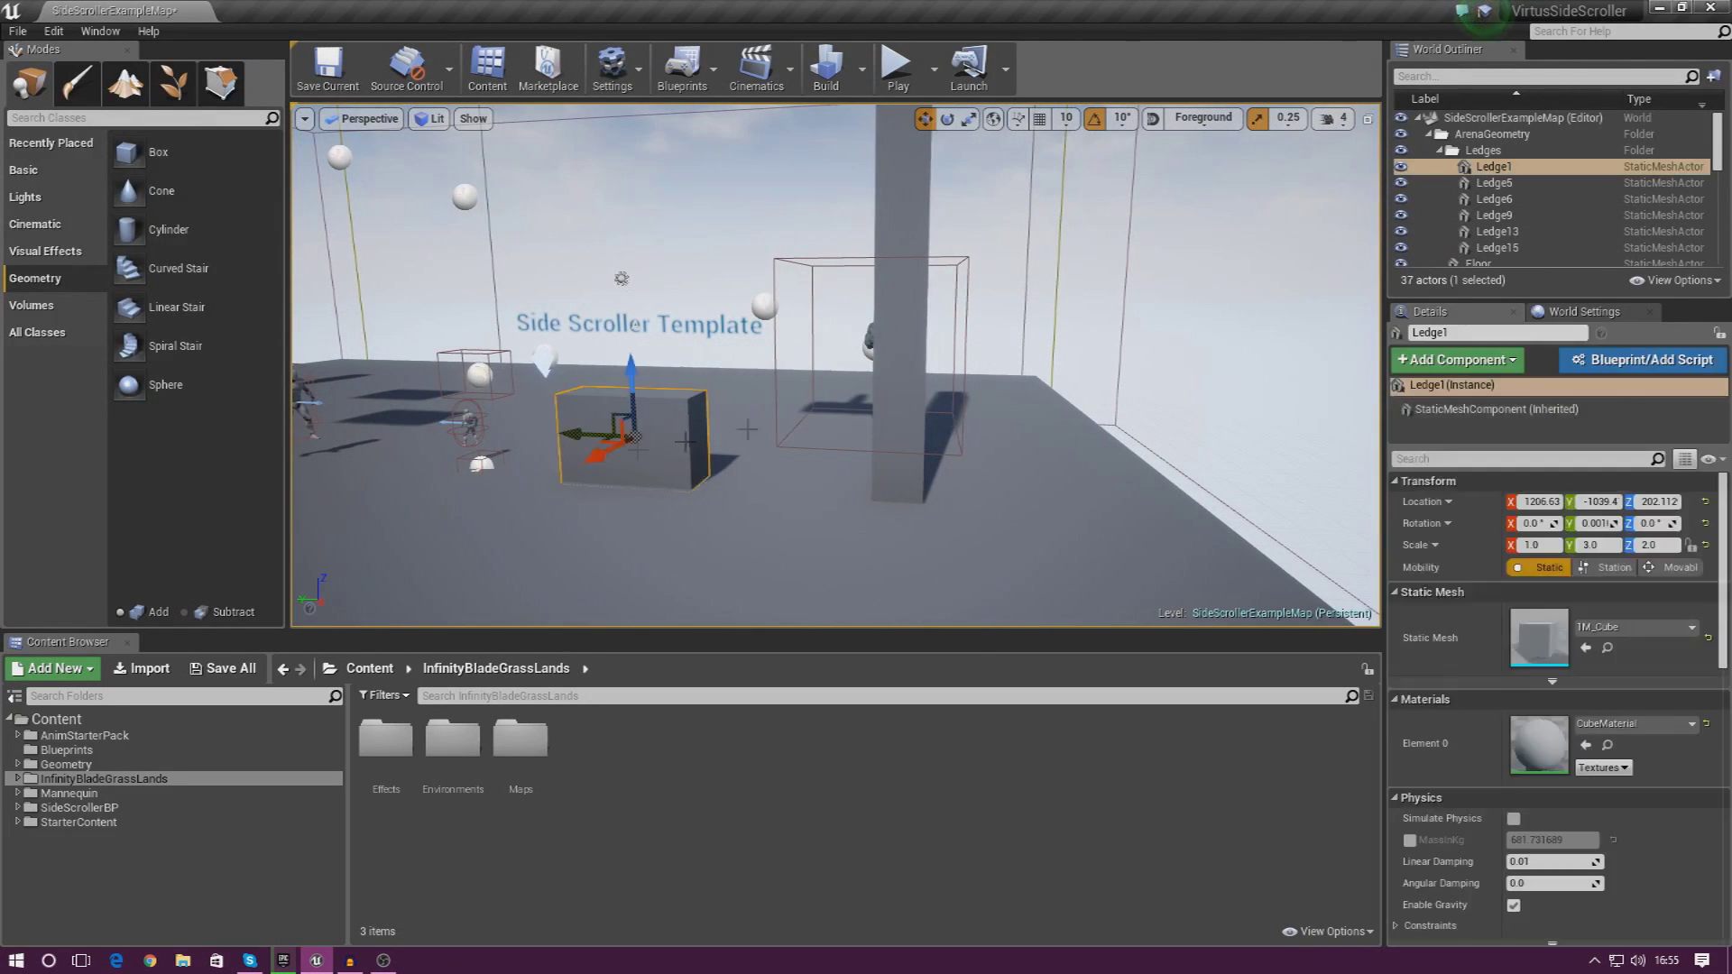
key("Delete")
left_click(903, 467)
key("Delete")
right_click_drag(903, 466, 714, 398)
left_click(606, 494)
key("Delete")
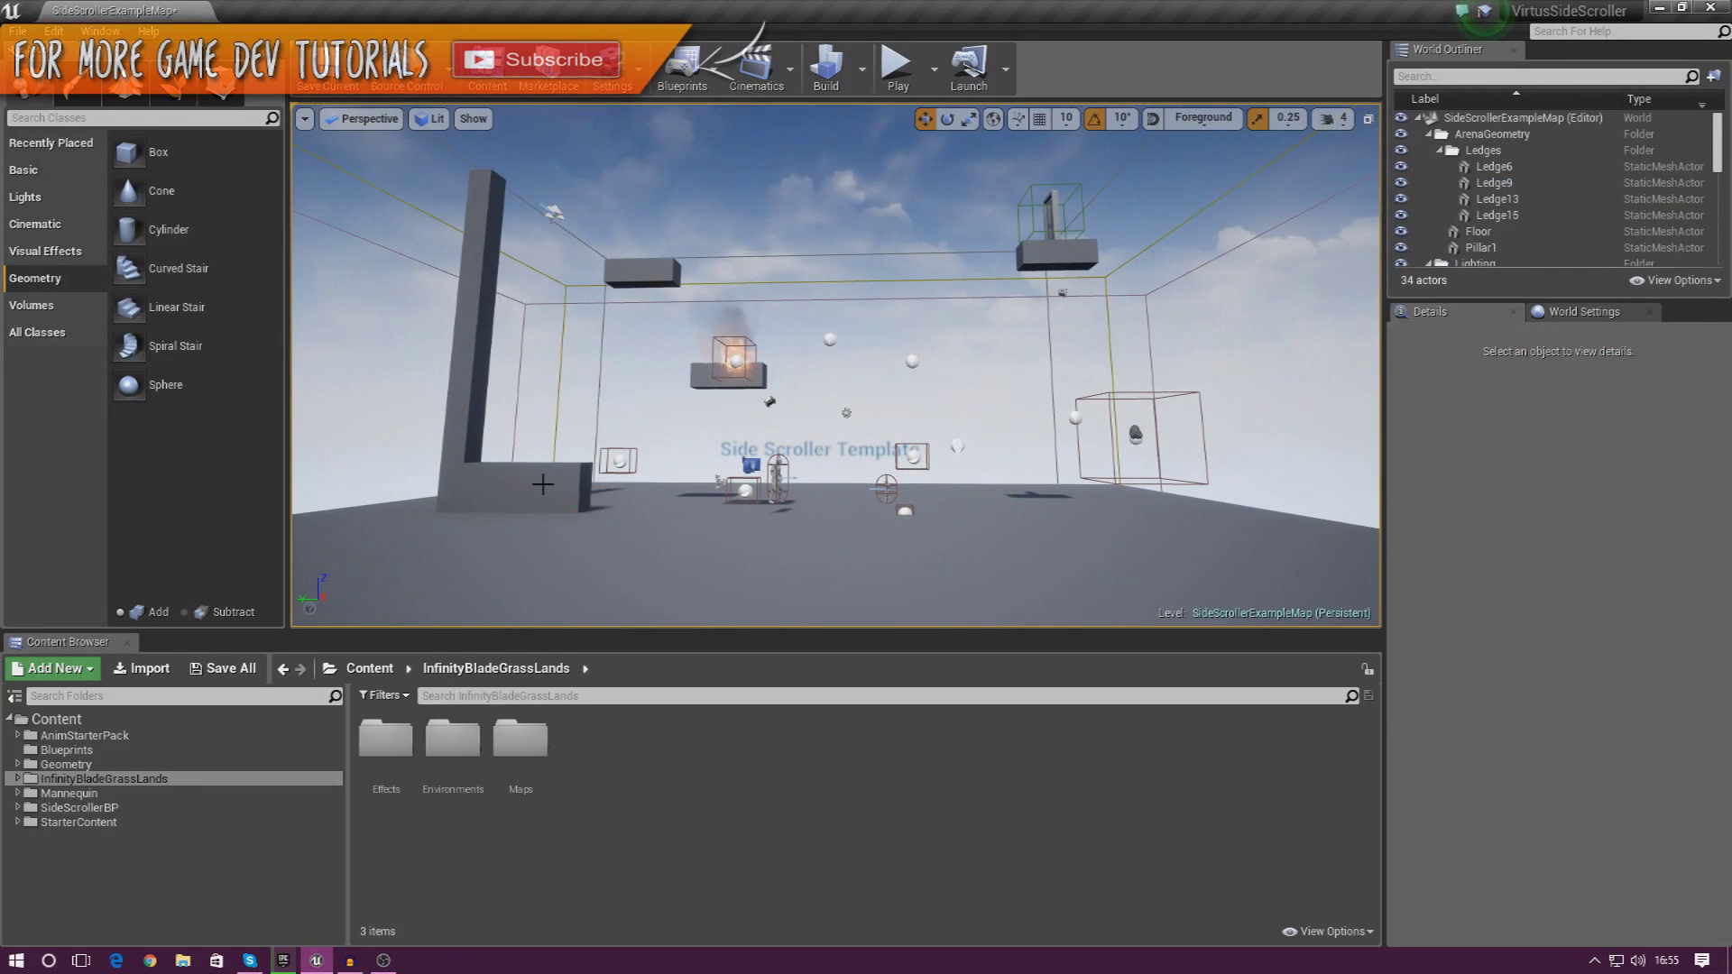
Delete the remaining ledges: the block at the standing pillar's base and the three floating platforms
left_click(541, 483)
key("Delete")
left_click(639, 285)
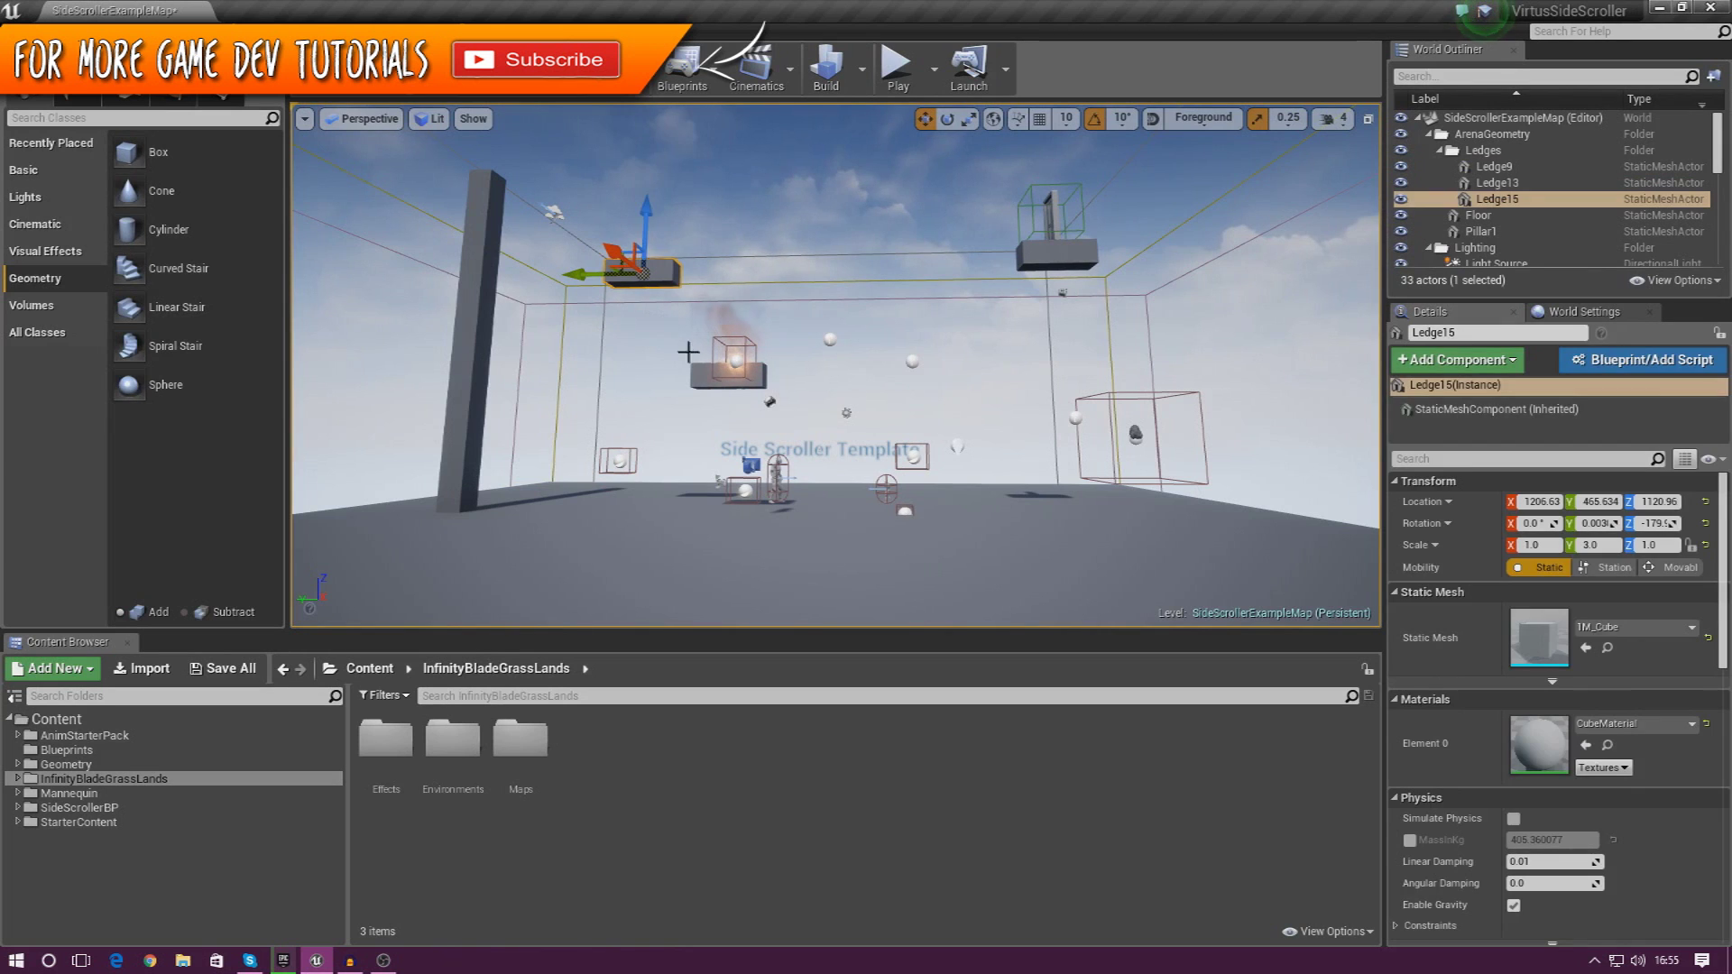
key("Delete")
left_click(722, 374)
key("Delete")
left_click(1029, 260)
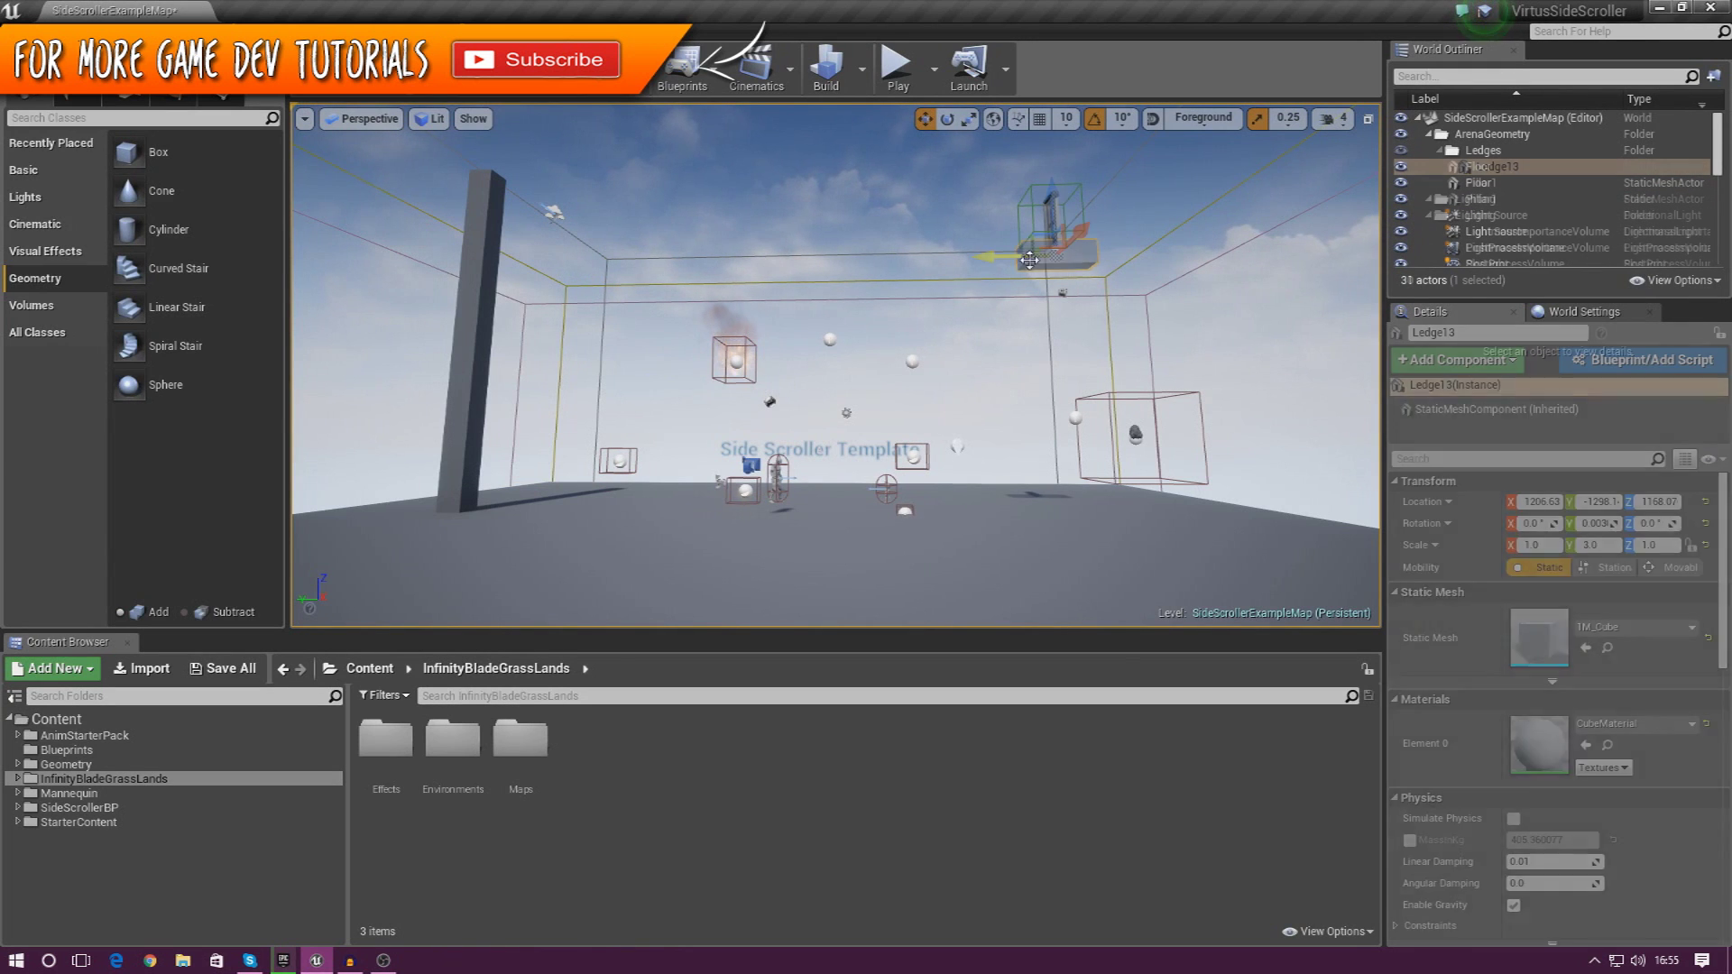
key("Delete")
right_click_drag(1029, 259, 1142, 361)
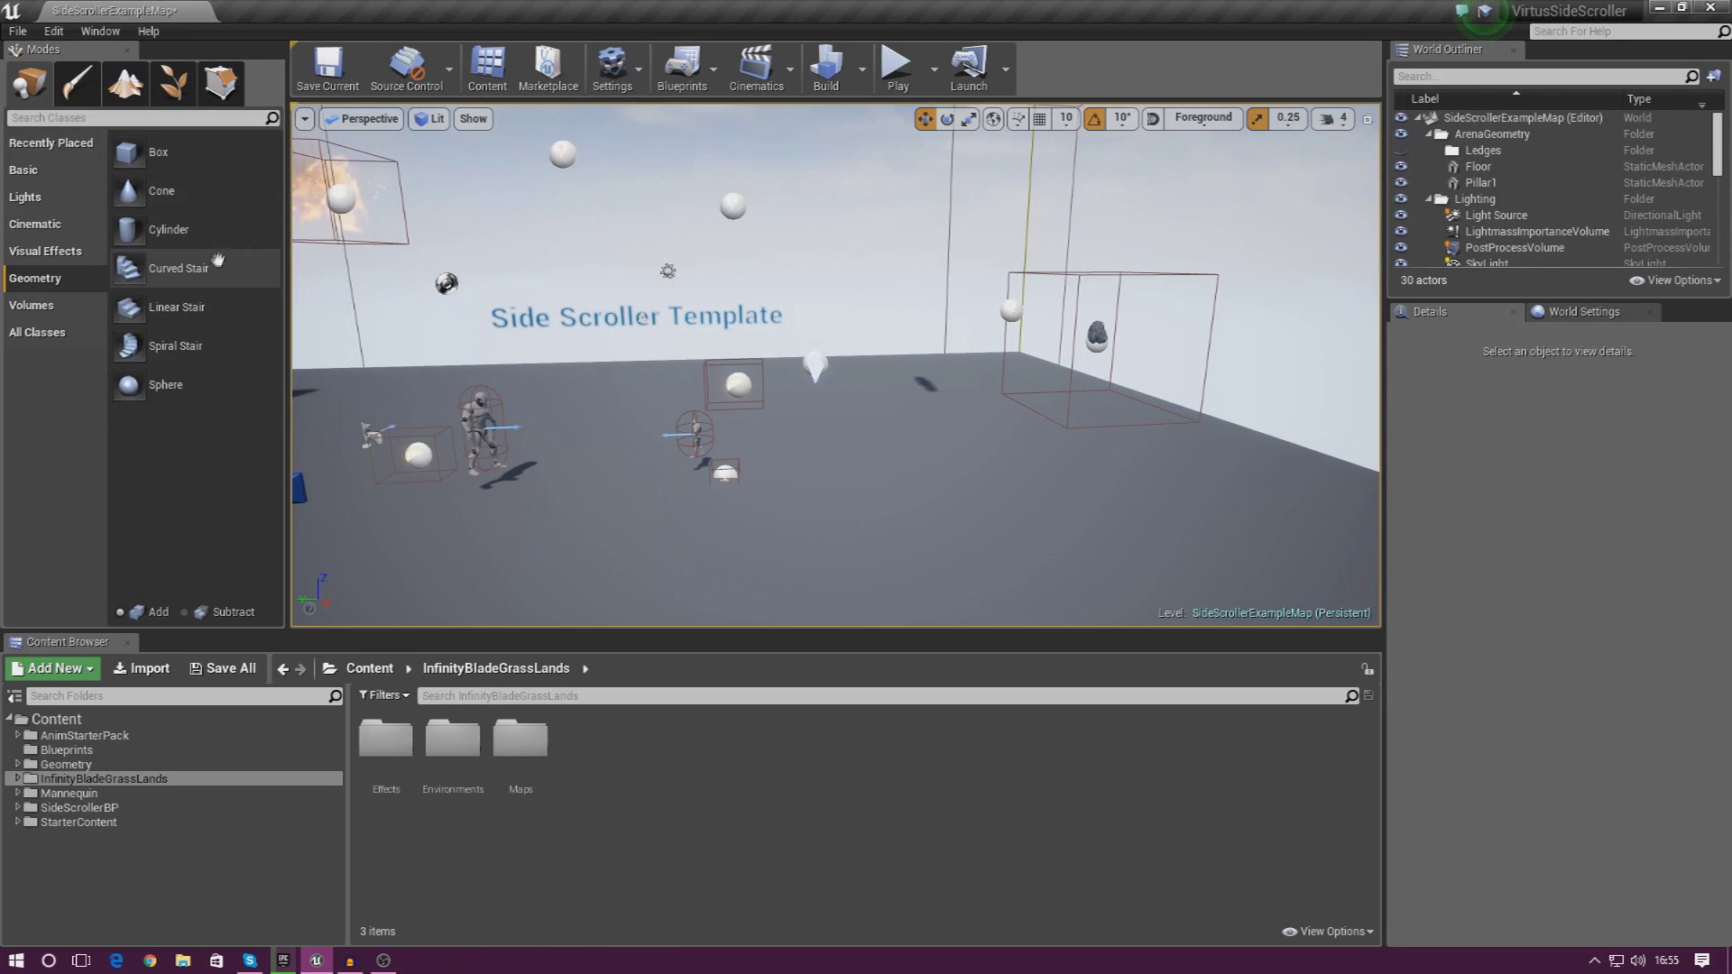
Place a Linear Stair brush on the floor and rotate it -90° about Z
left_click_drag(183, 275, 218, 244)
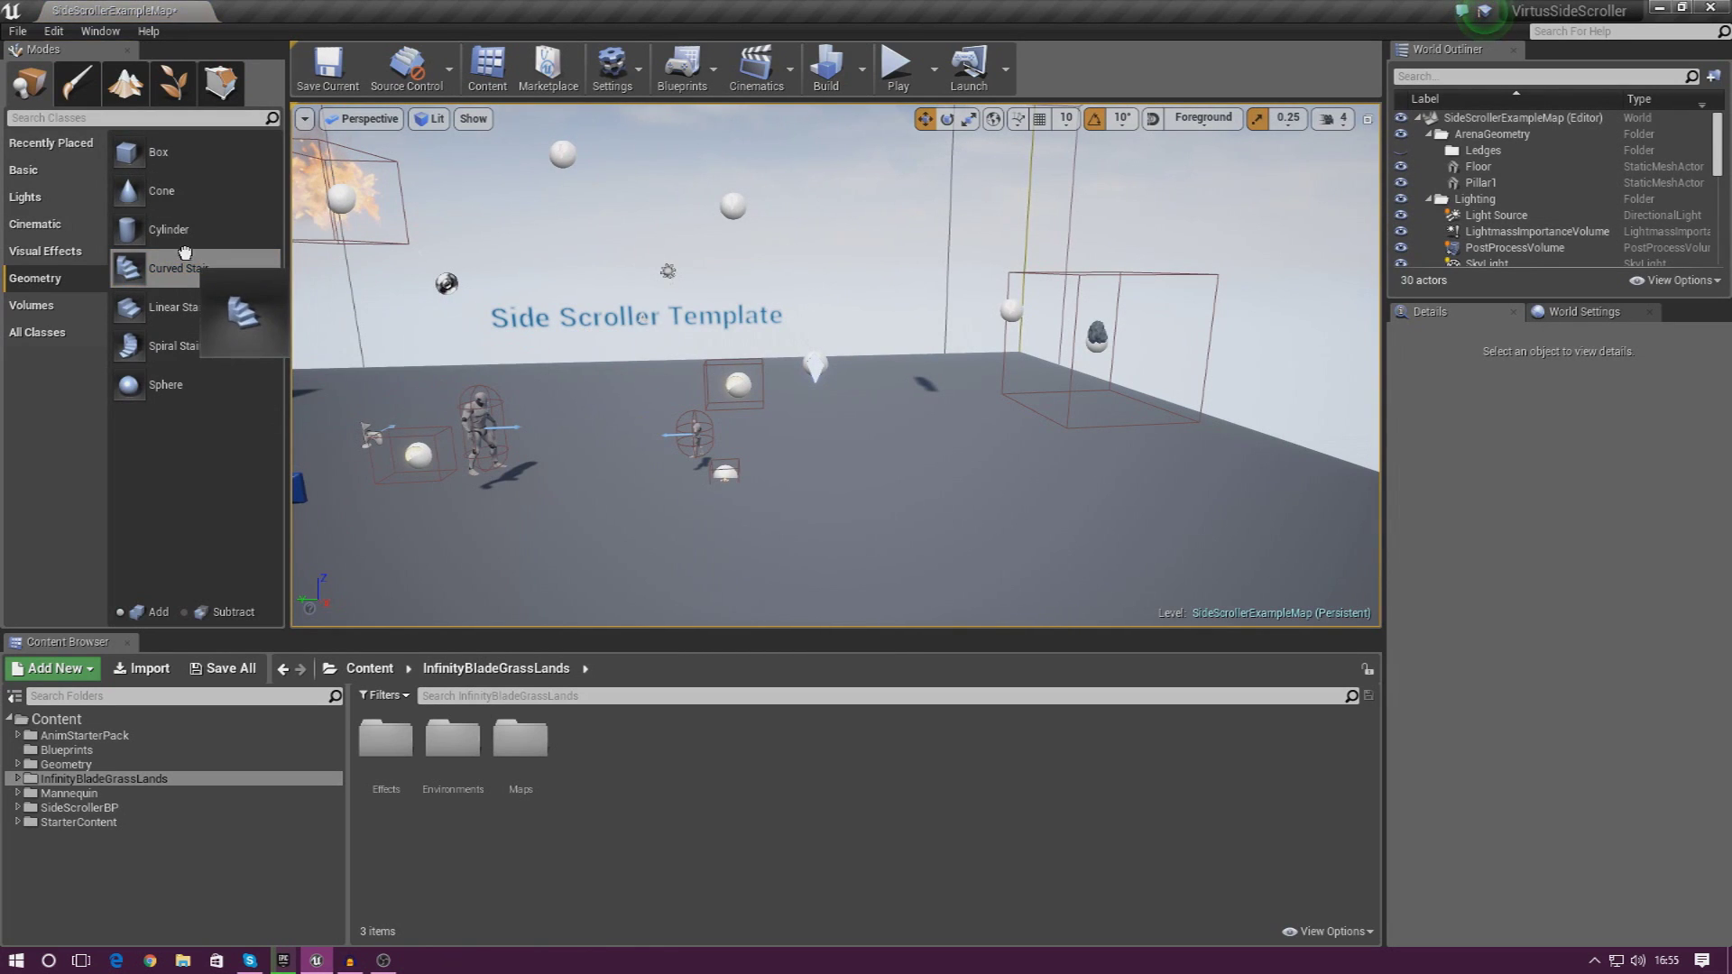
left_click(185, 299)
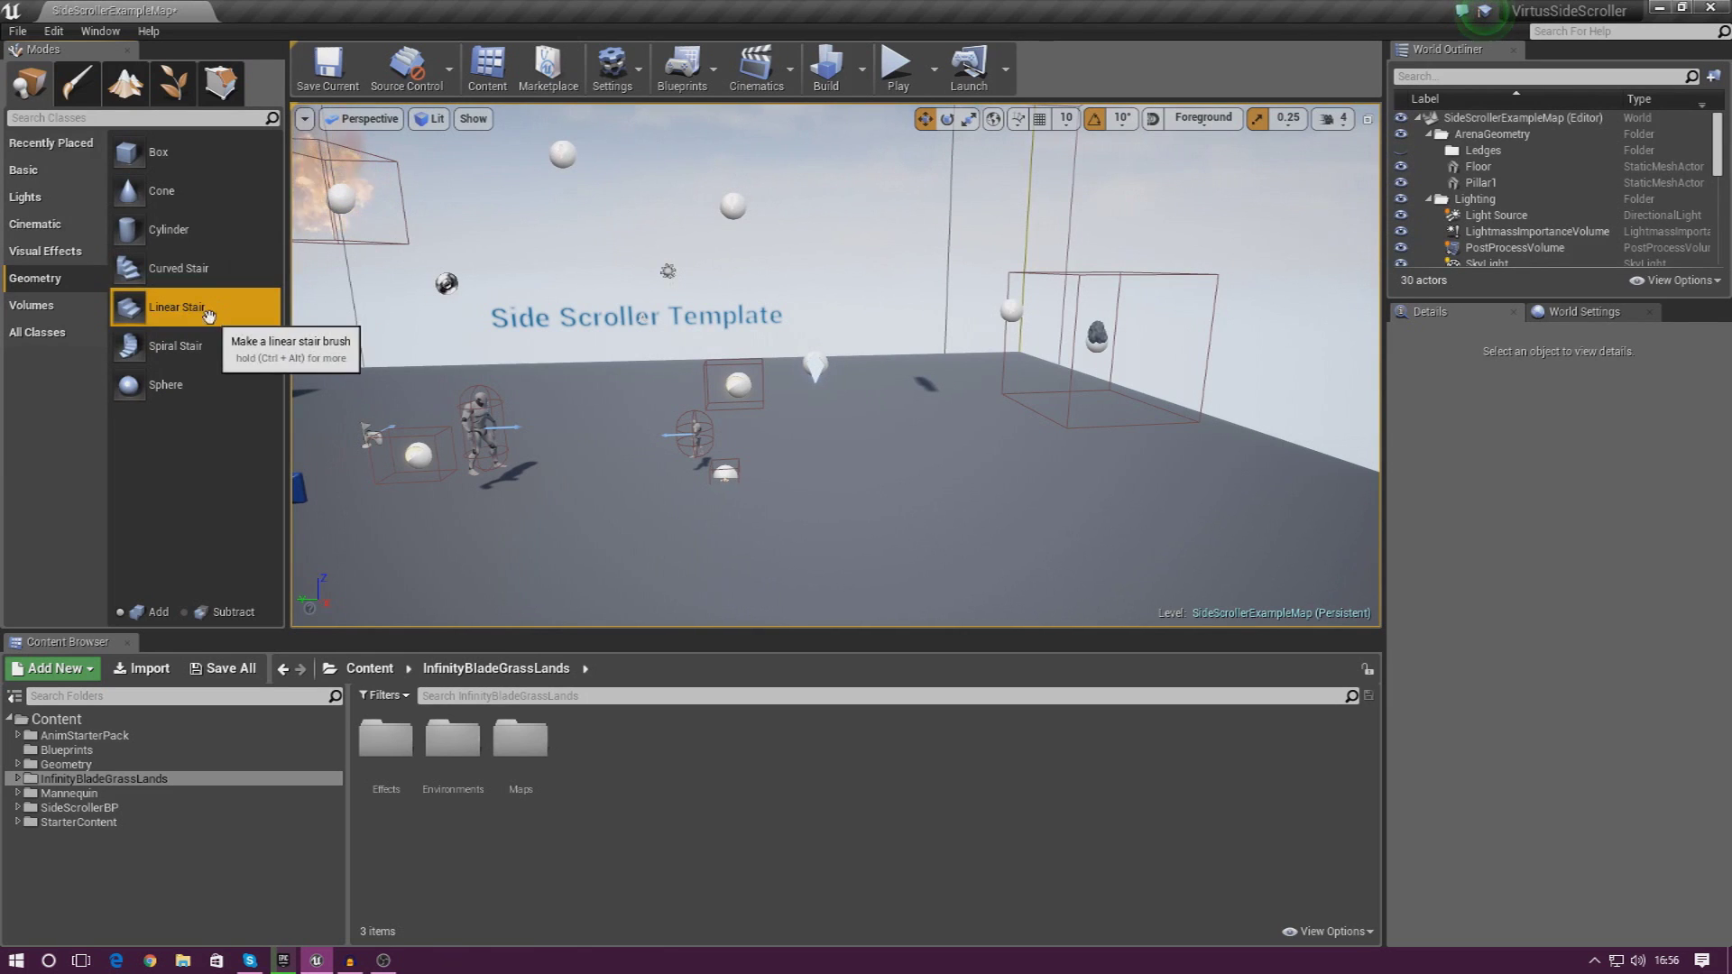
mouse_move(171, 306)
left_mouse_down()
mouse_move(636, 408)
mouse_move(694, 451)
mouse_move(811, 462)
left_mouse_up()
left_click(947, 120)
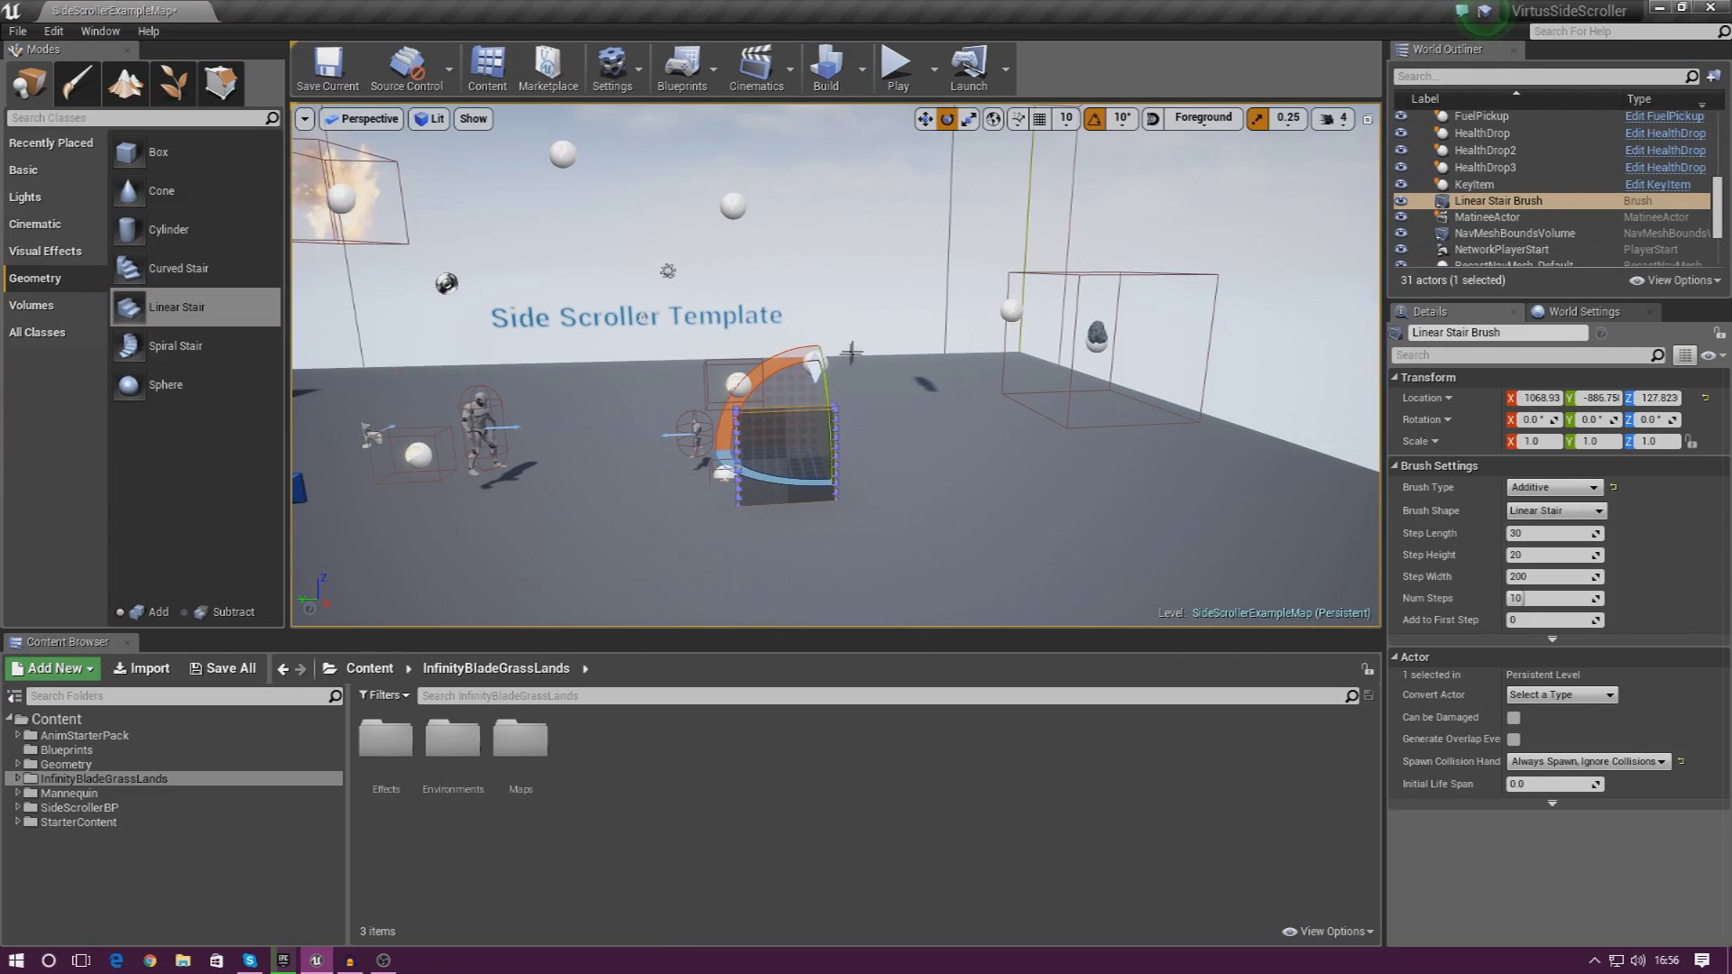
left_click_drag(765, 477, 868, 485)
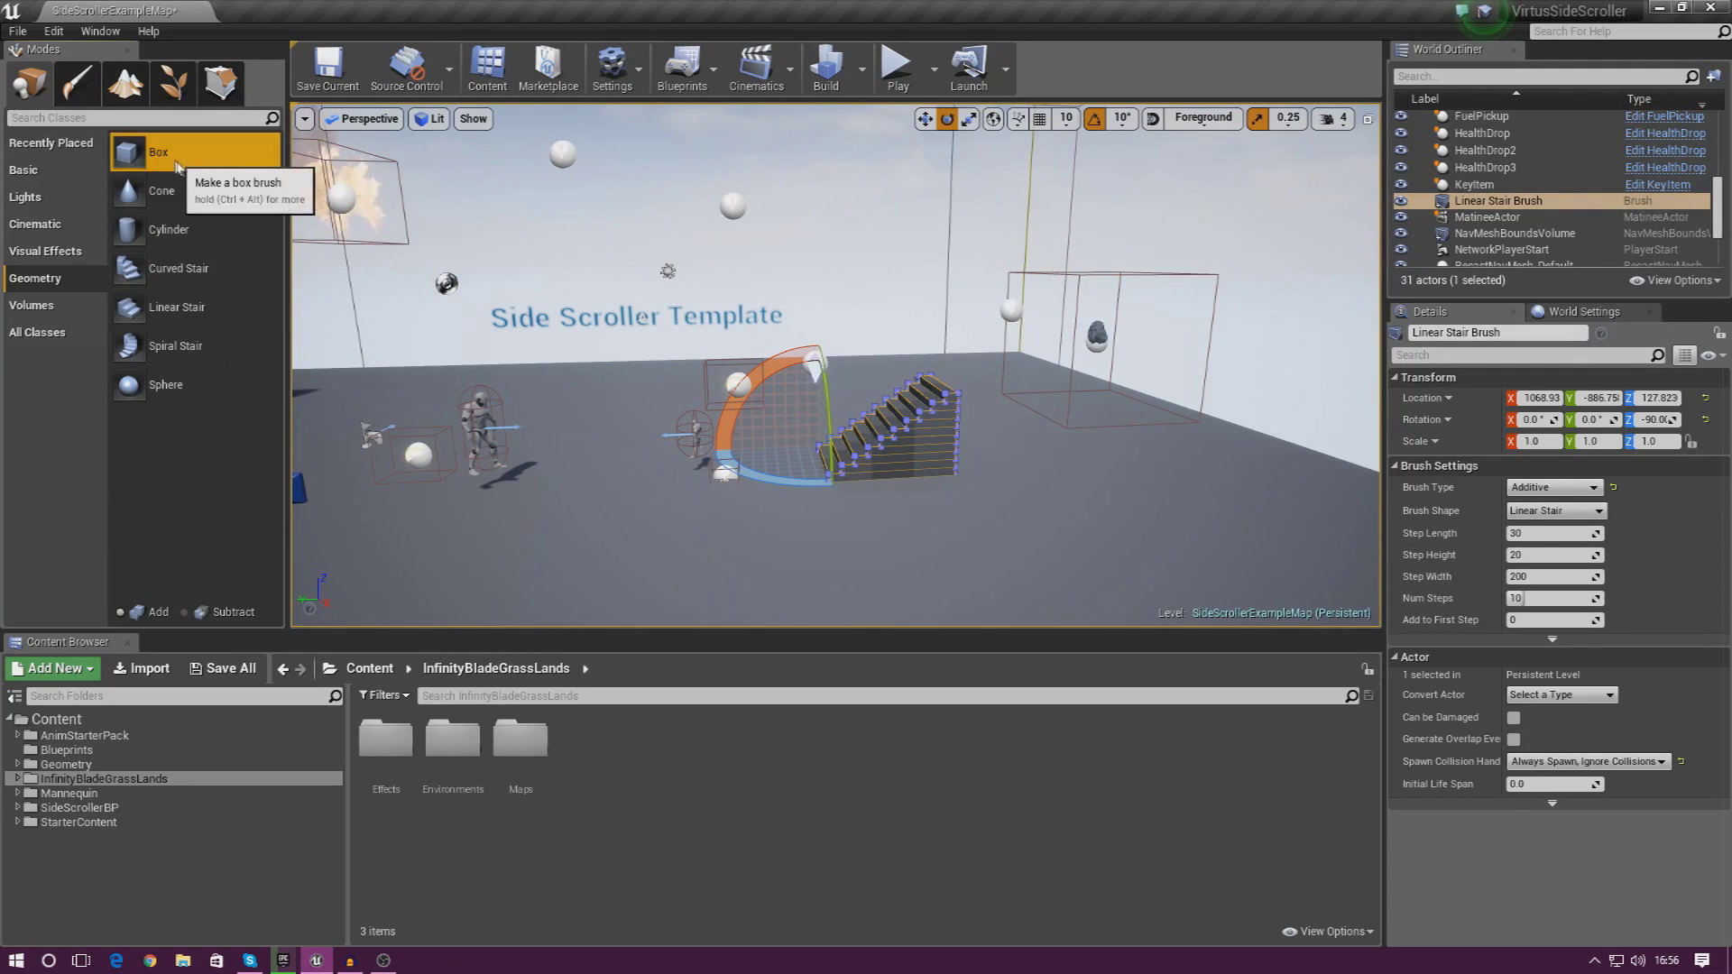
Place a 200-unit Box brush on the floor behind the top of the stairs
mouse_move(144, 153)
left_mouse_down()
mouse_move(1094, 502)
mouse_move(982, 456)
left_mouse_up()
mouse_move(1052, 504)
right_mouse_down()
mouse_move(1067, 456)
mouse_move(1028, 494)
mouse_move(917, 487)
mouse_move(881, 541)
mouse_move(782, 469)
mouse_move(749, 510)
right_mouse_up()
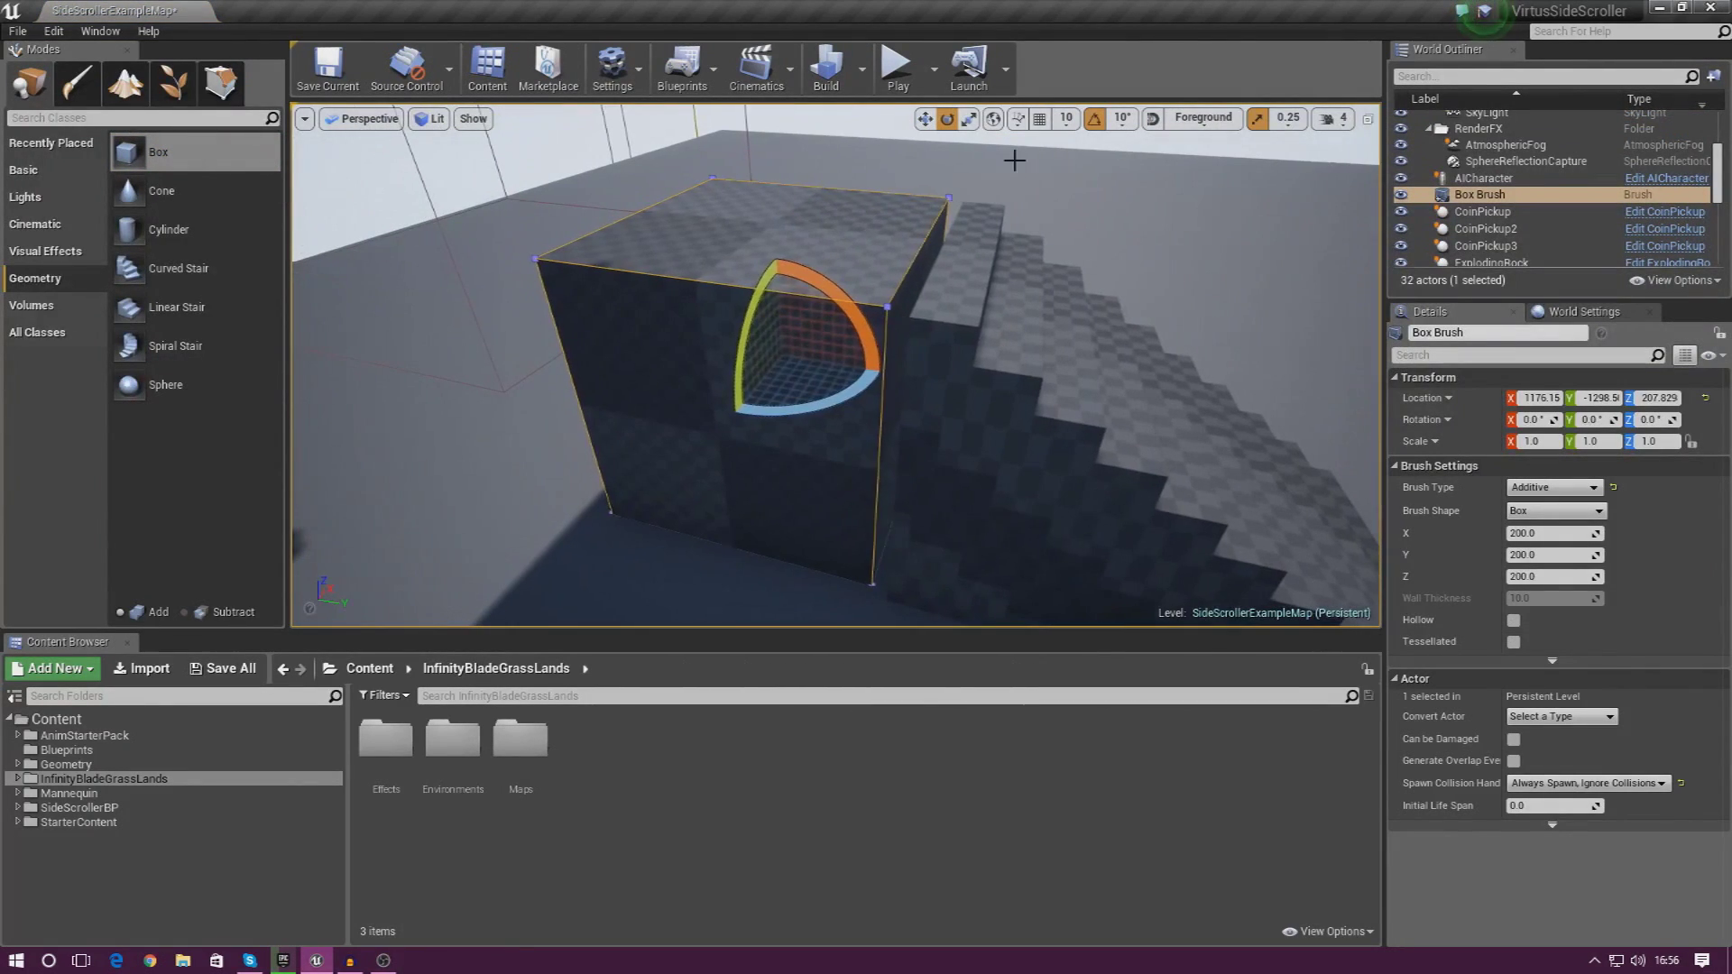
left_click(221, 83)
mouse_move(557, 196)
right_mouse_down()
mouse_move(379, 207)
mouse_move(505, 235)
mouse_move(631, 180)
mouse_move(478, 270)
mouse_move(591, 270)
right_mouse_up()
key("shift+1")
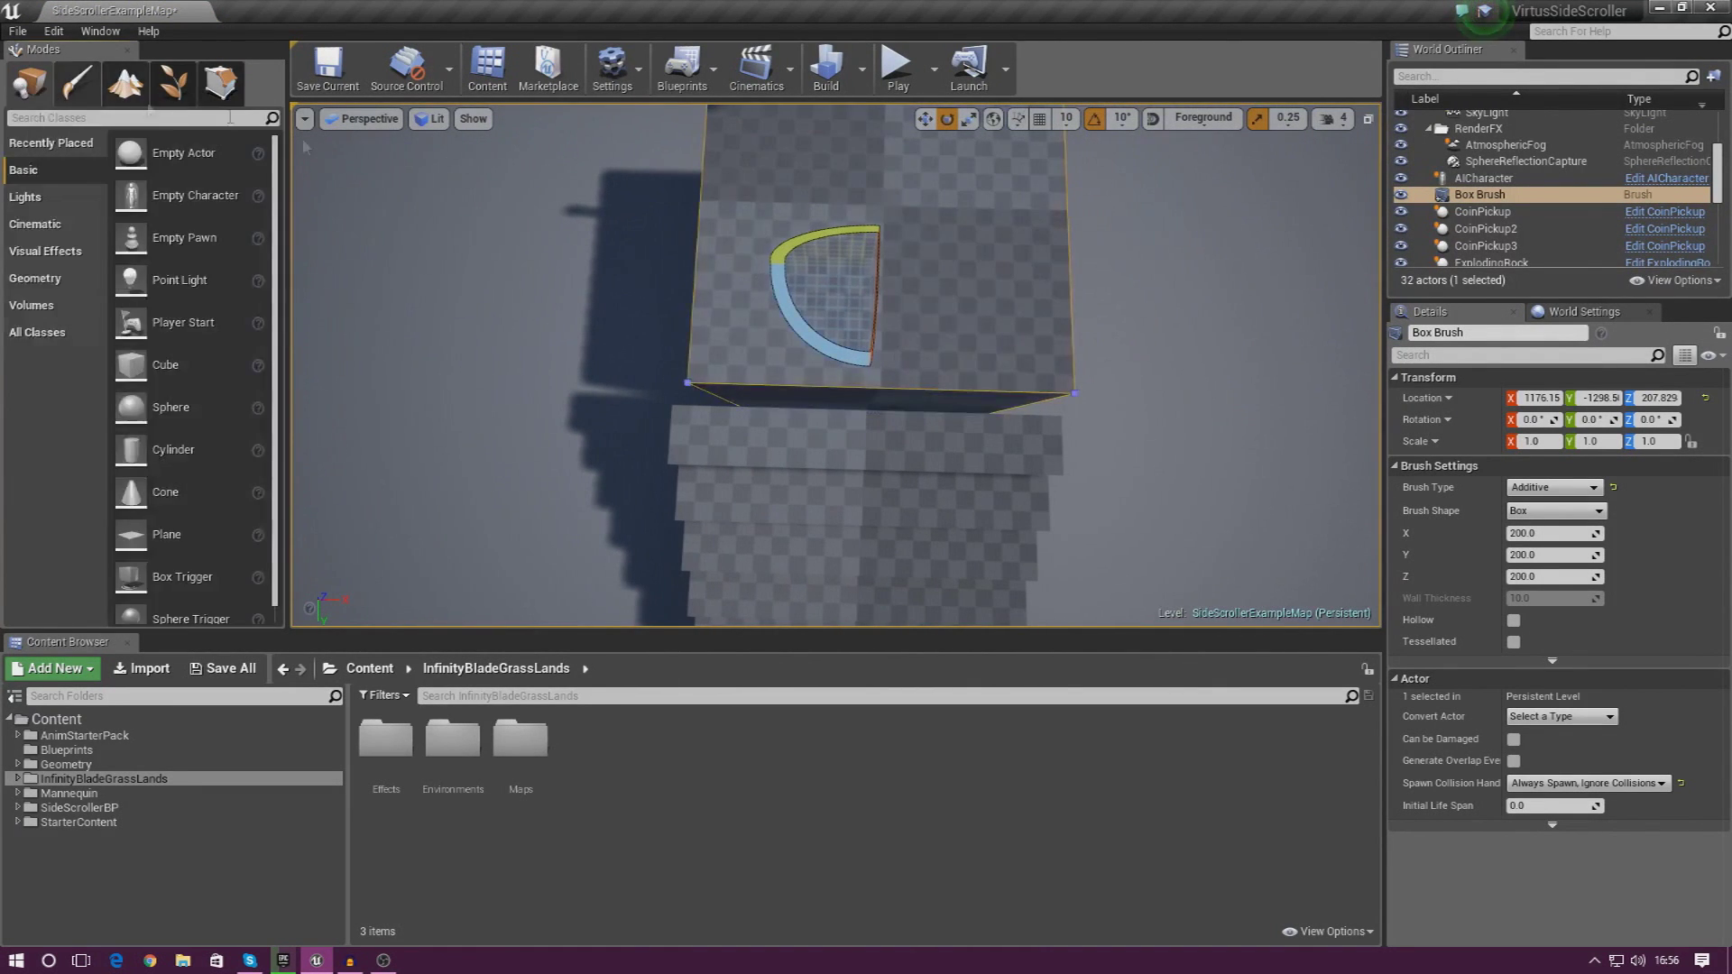
Align the box brush flush with the top step, at about X 1169 and Y -1286
left_click(925, 119)
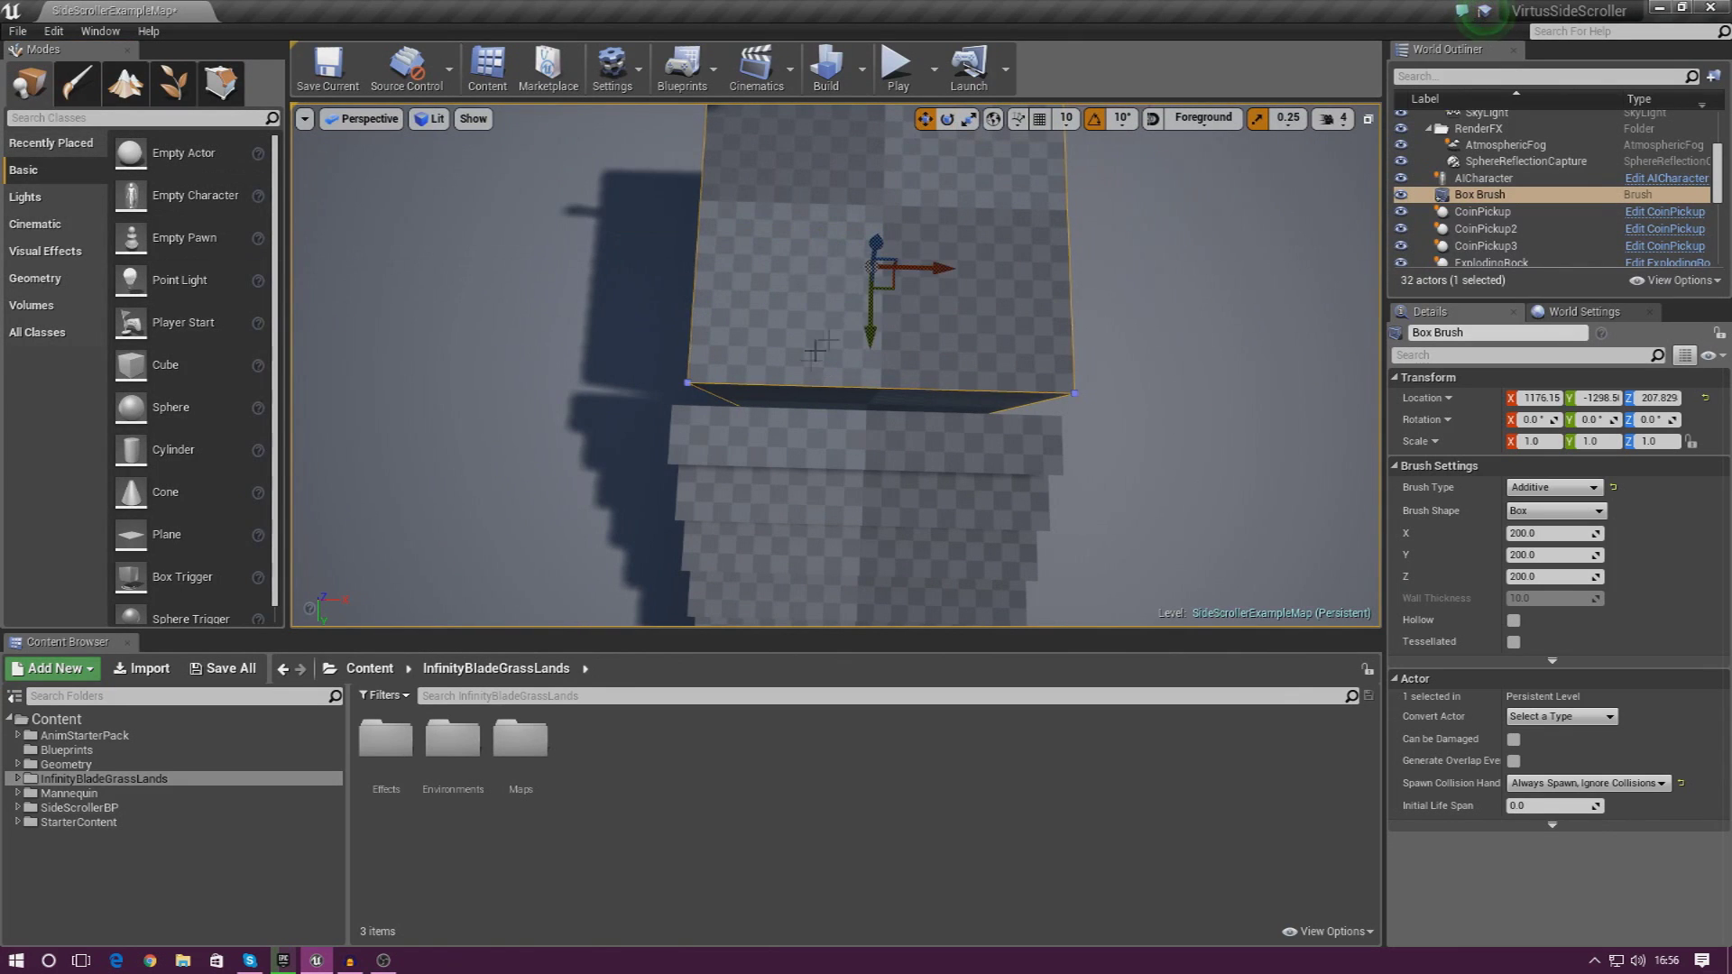
left_click_drag(935, 272, 924, 272)
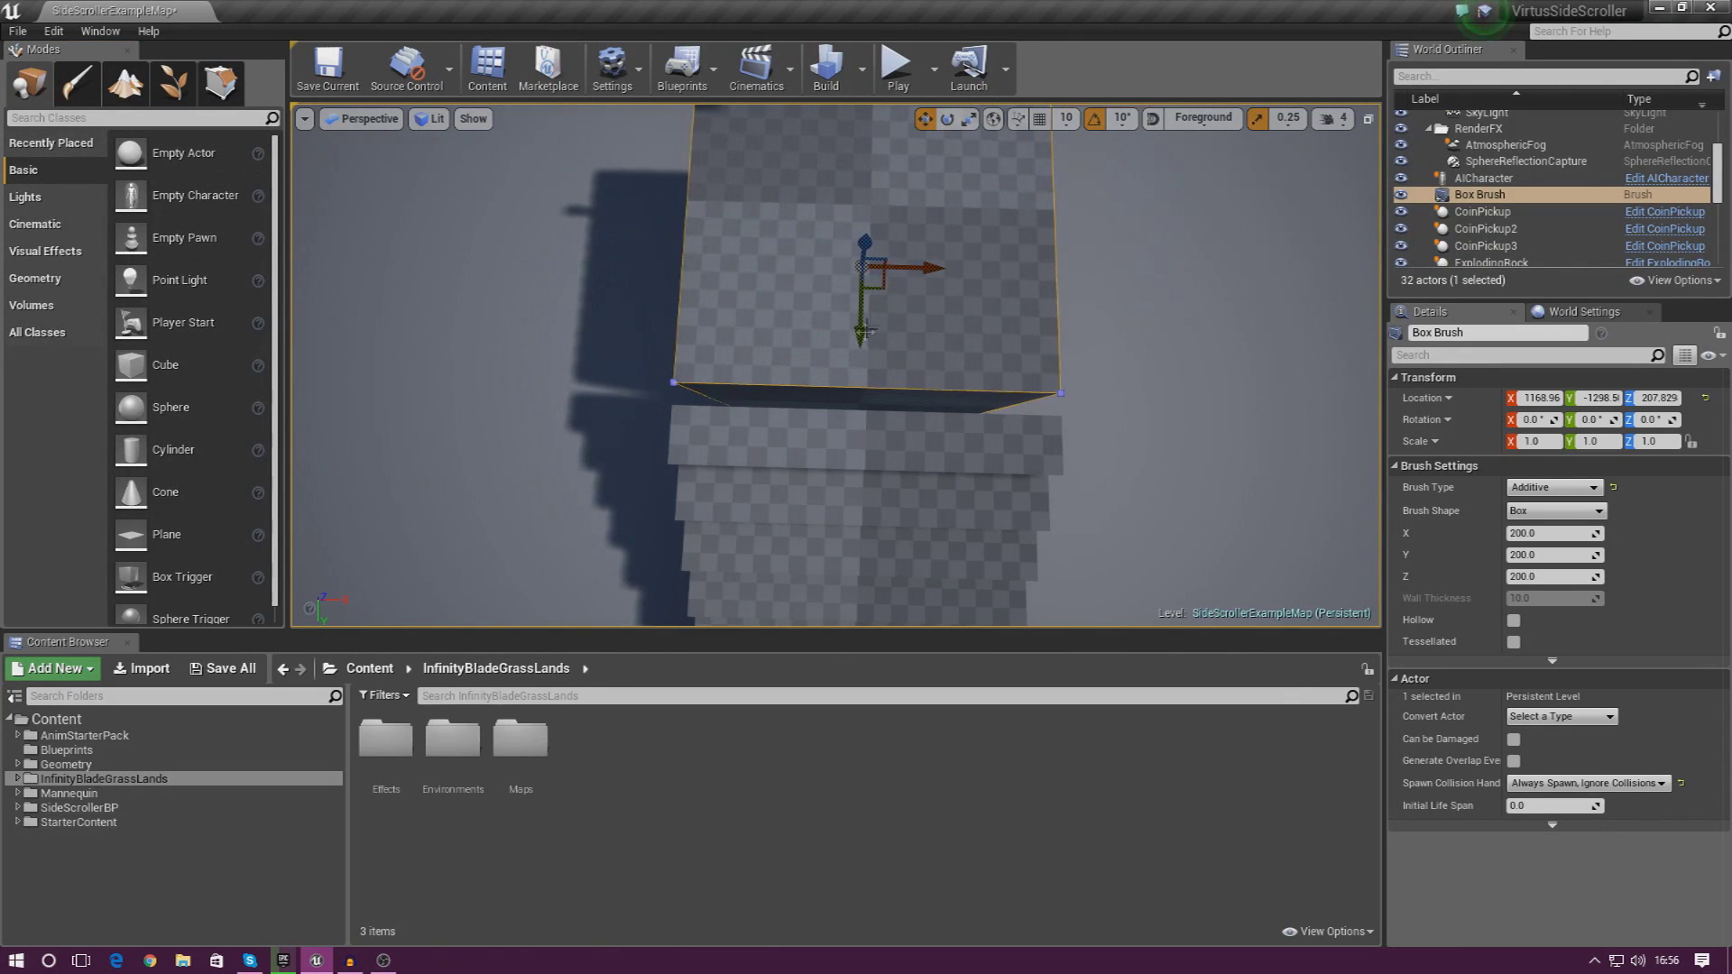
left_click_drag(861, 350, 862, 352)
mouse_move(947, 348)
right_mouse_down()
mouse_move(821, 253)
mouse_move(820, 333)
mouse_move(794, 225)
mouse_move(866, 262)
right_mouse_up()
right_click_drag(830, 329, 825, 325)
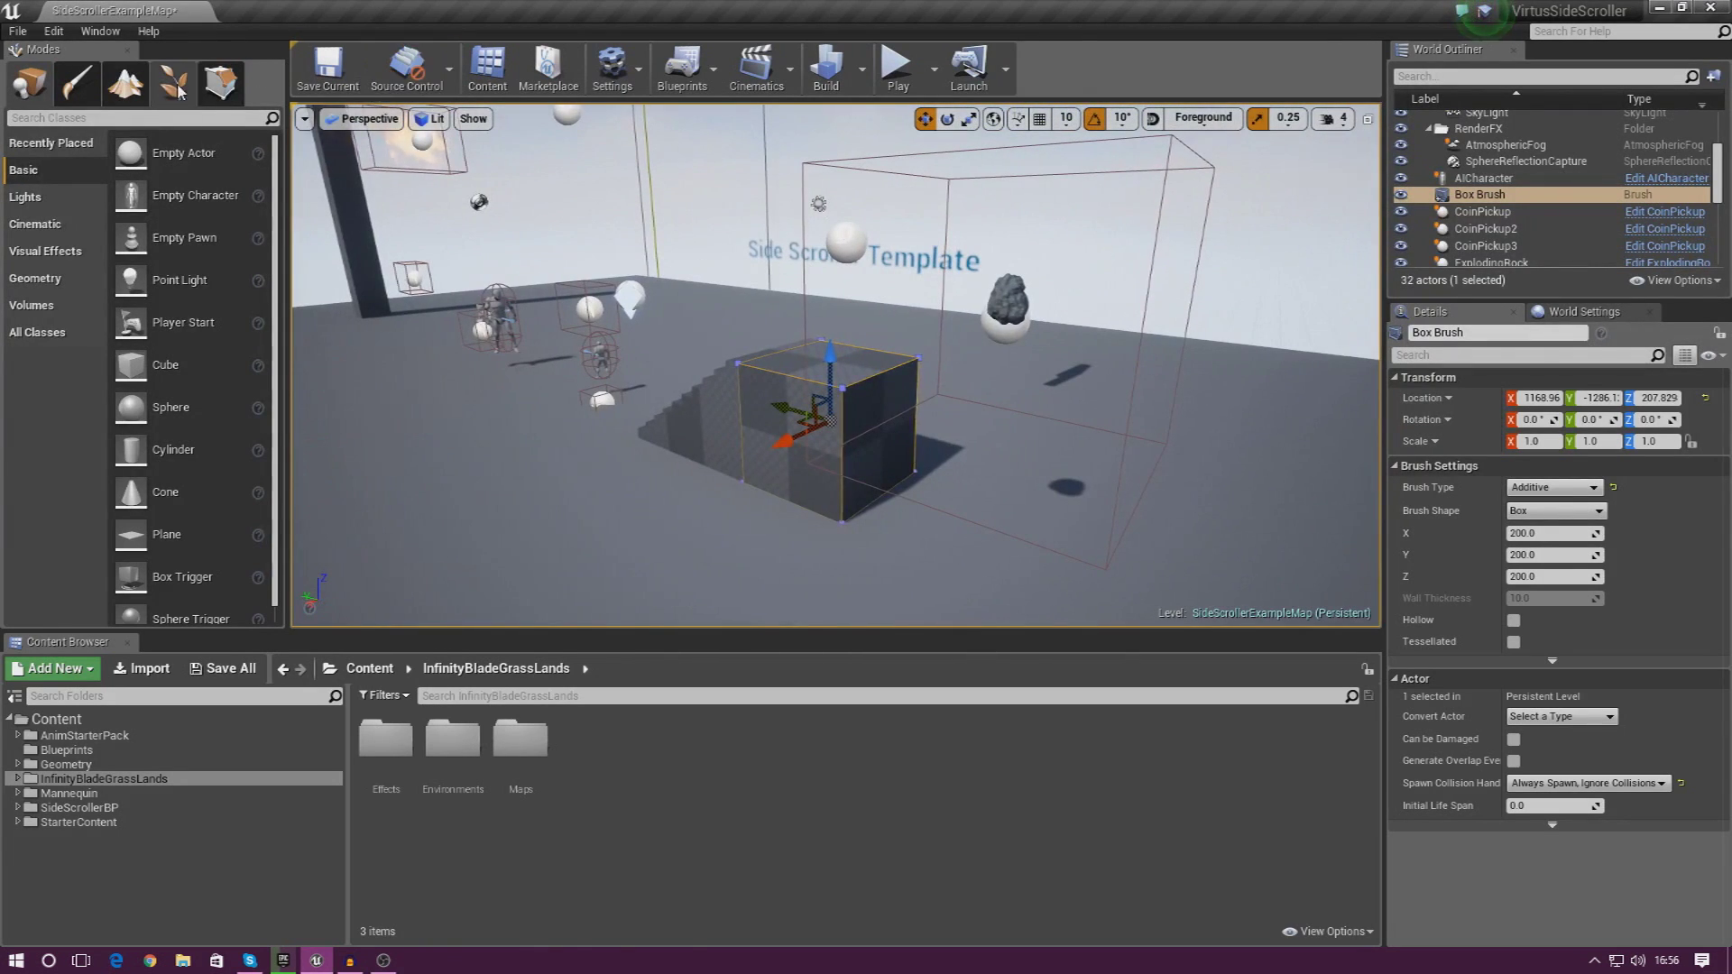
Edit the box brush's geometry, pulling its end face away from the stairs to form a long platform
left_click(220, 83)
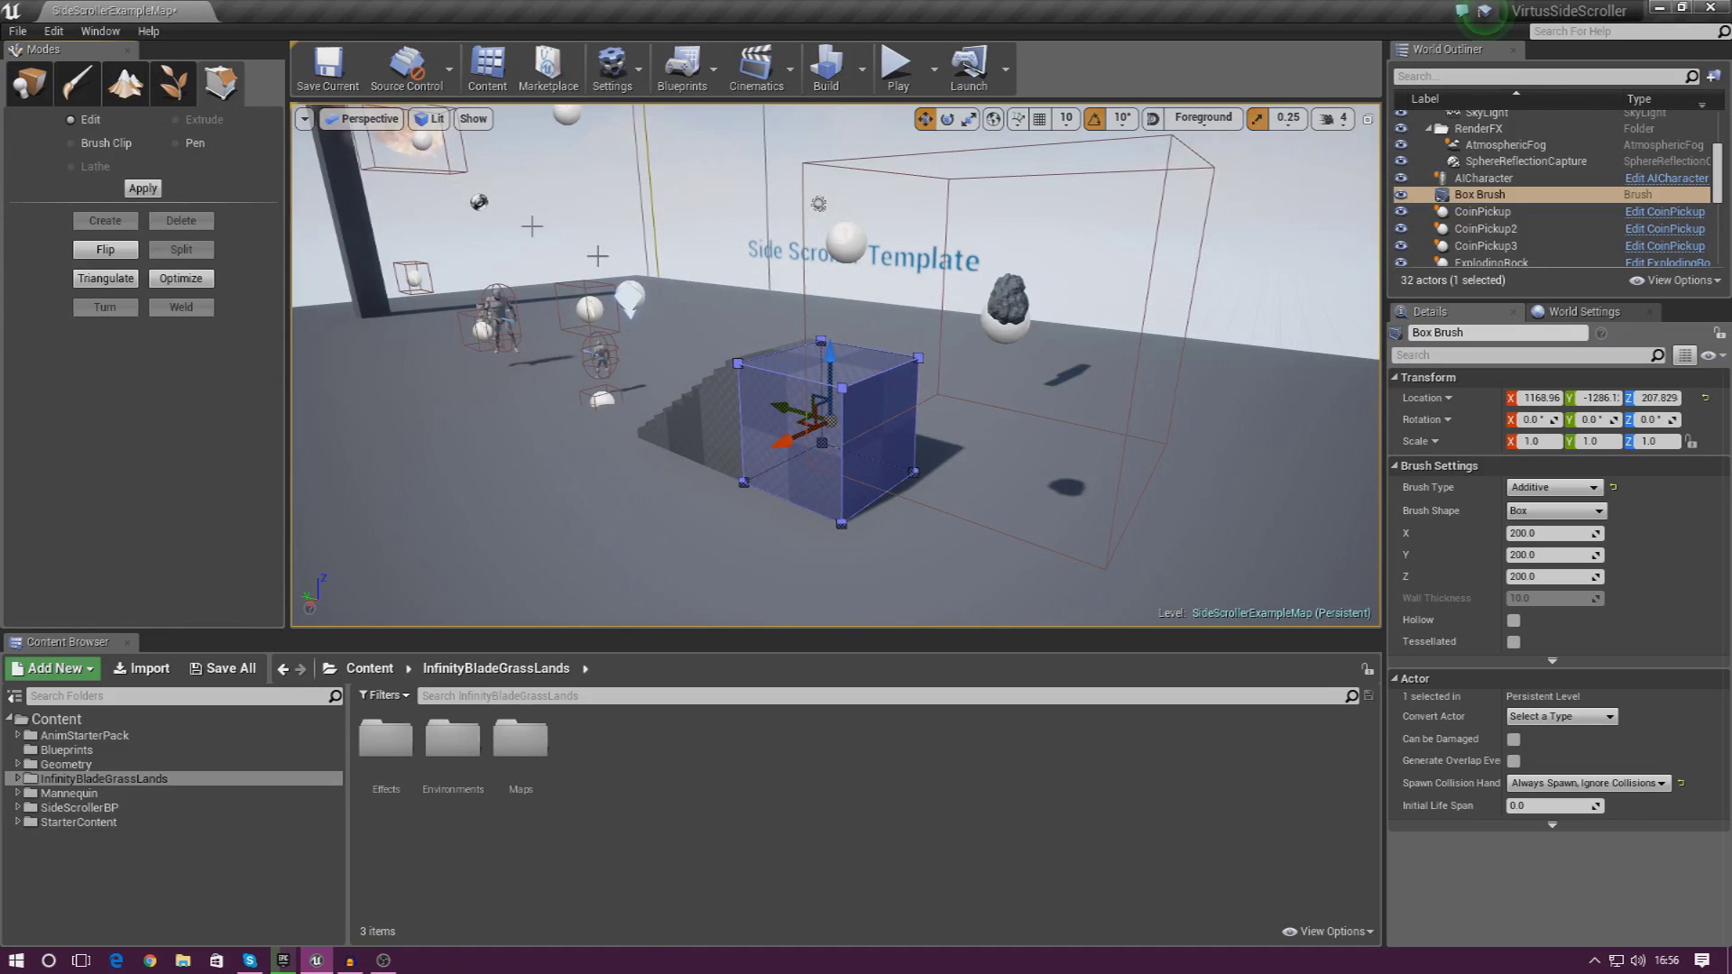
left_click(861, 411)
mouse_move(861, 412)
right_mouse_down()
mouse_move(995, 544)
mouse_move(822, 420)
right_mouse_up()
left_click_drag(792, 389, 1191, 397)
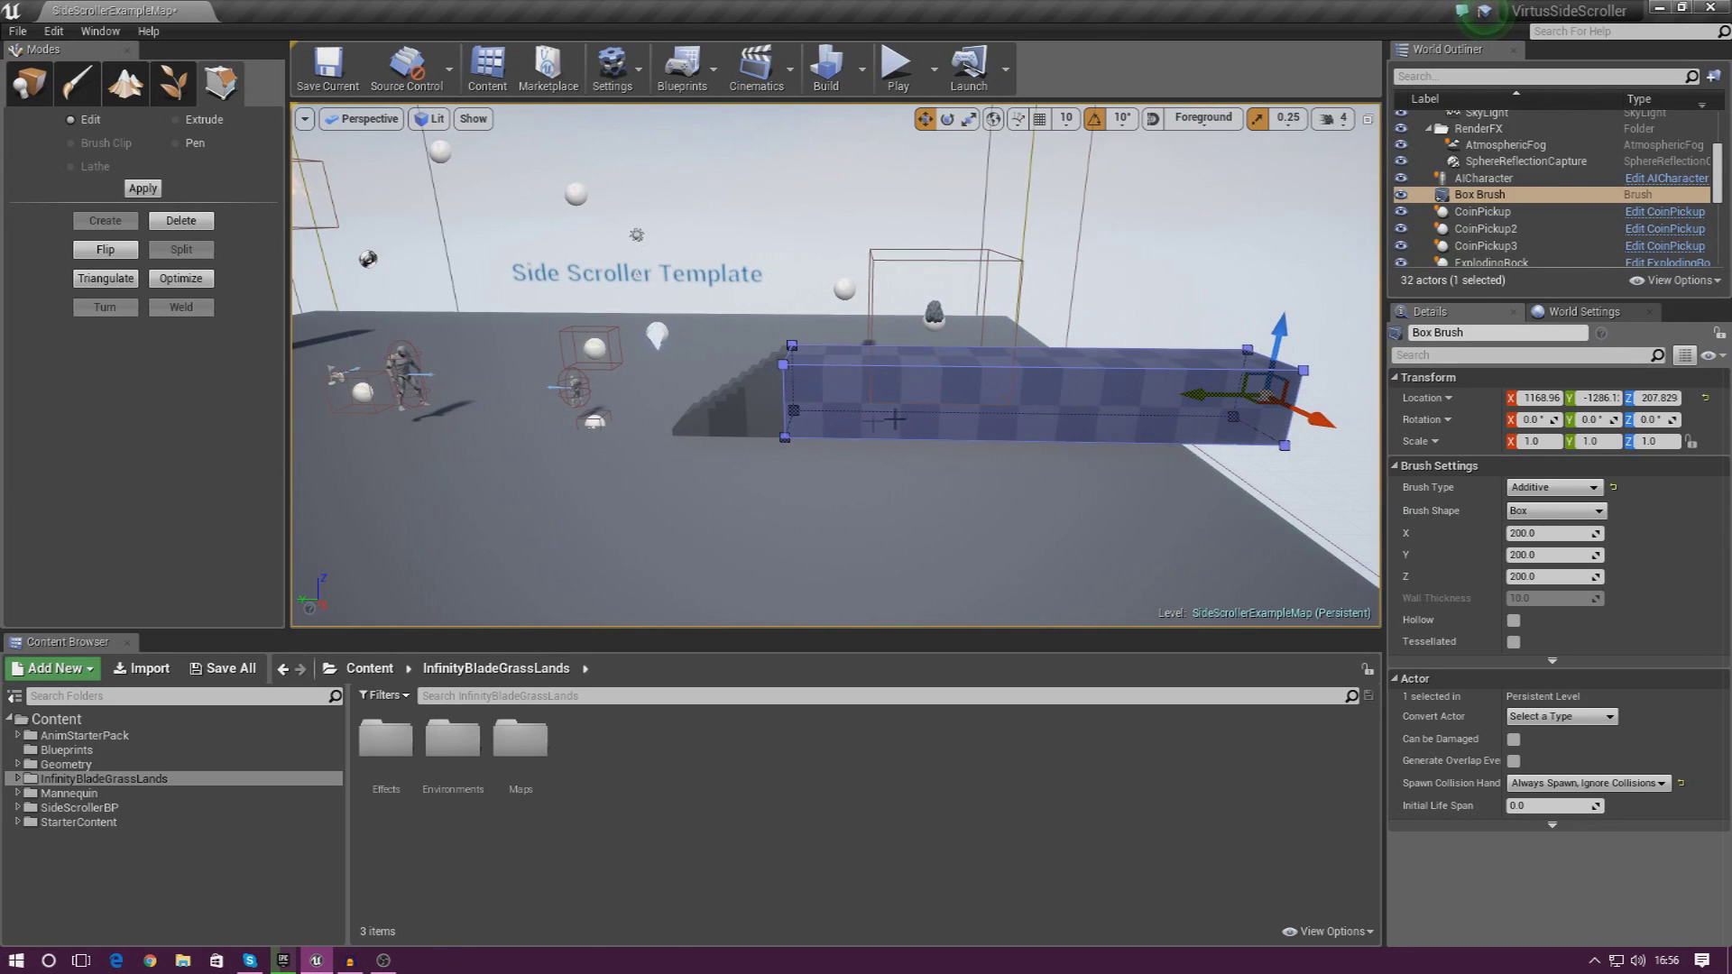
mouse_move(895, 418)
right_mouse_down()
mouse_move(929, 397)
mouse_move(631, 442)
mouse_move(812, 433)
mouse_move(834, 357)
right_mouse_up()
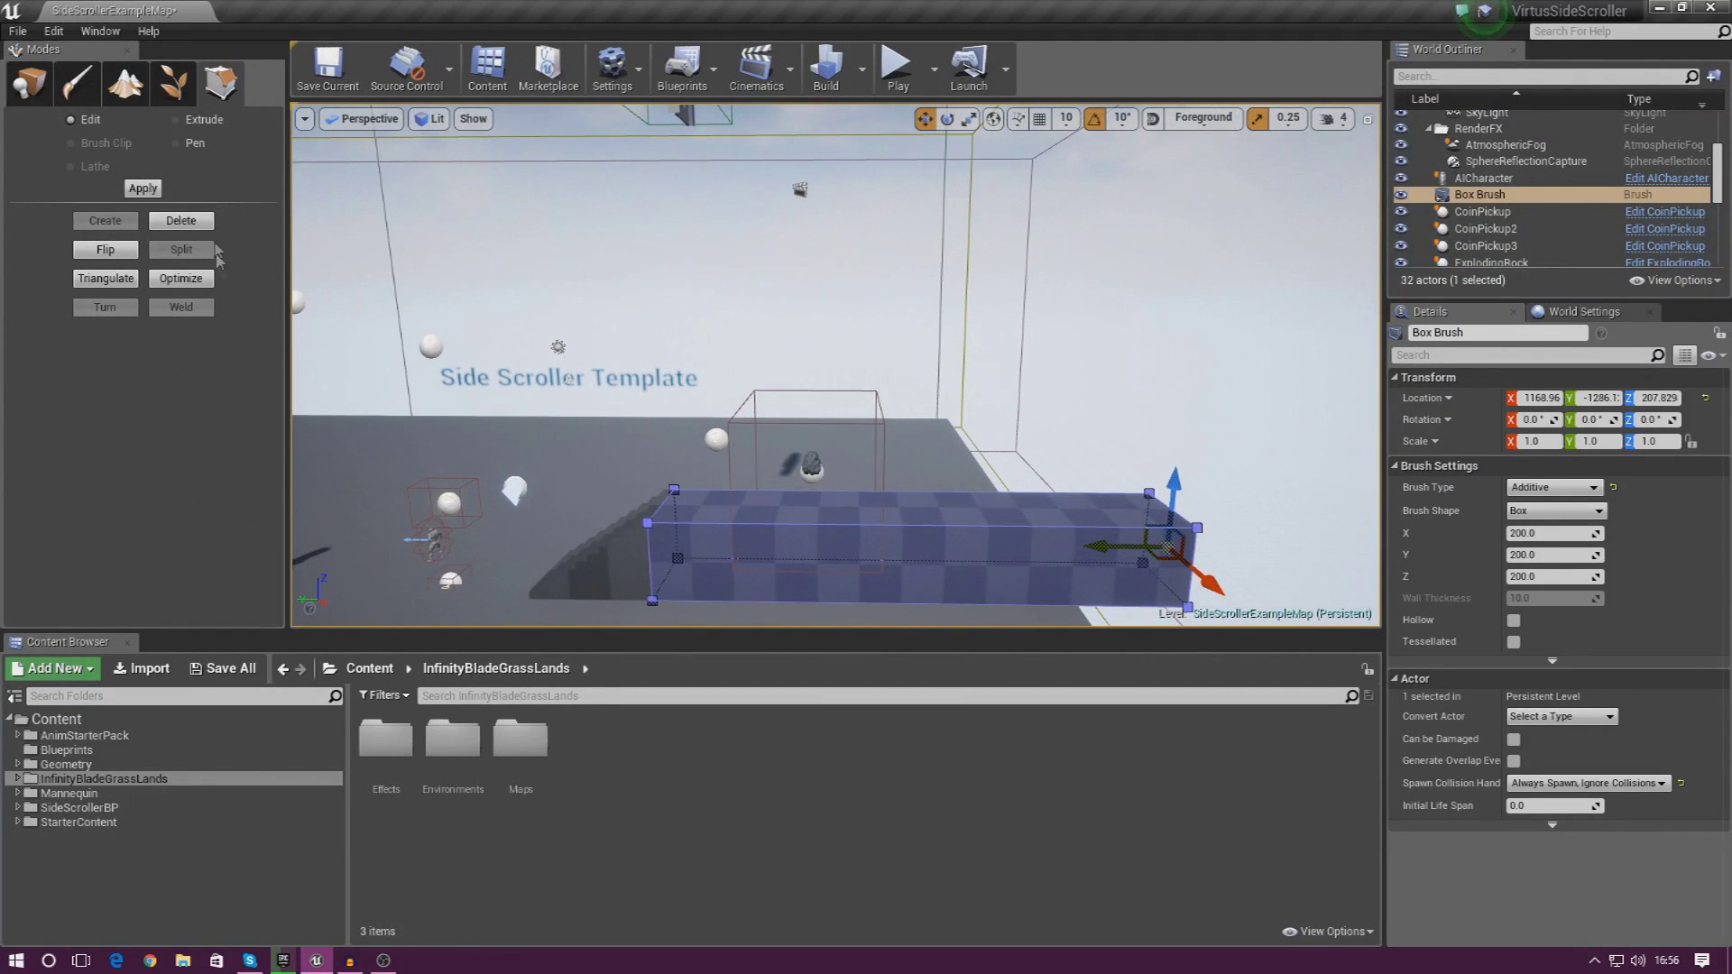
left_click(39, 97)
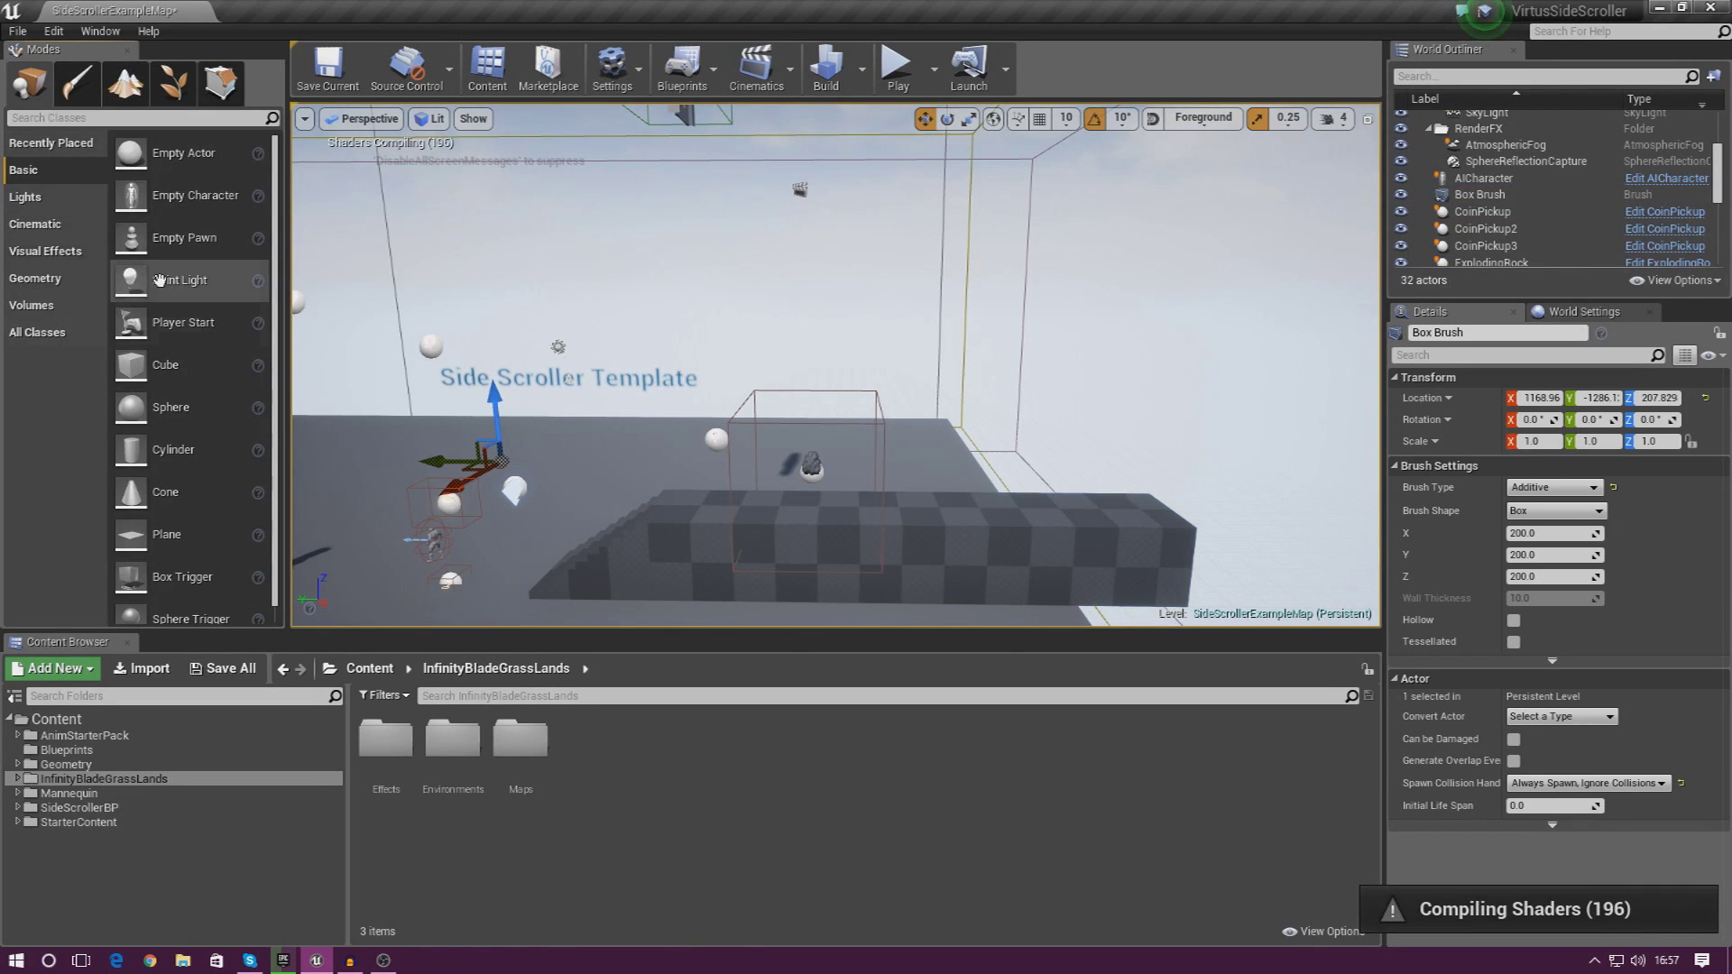
Place a Cylinder brush on top of the long platform near the stairs
mouse_move(386, 343)
right_mouse_down()
mouse_move(440, 335)
mouse_move(383, 334)
right_mouse_up()
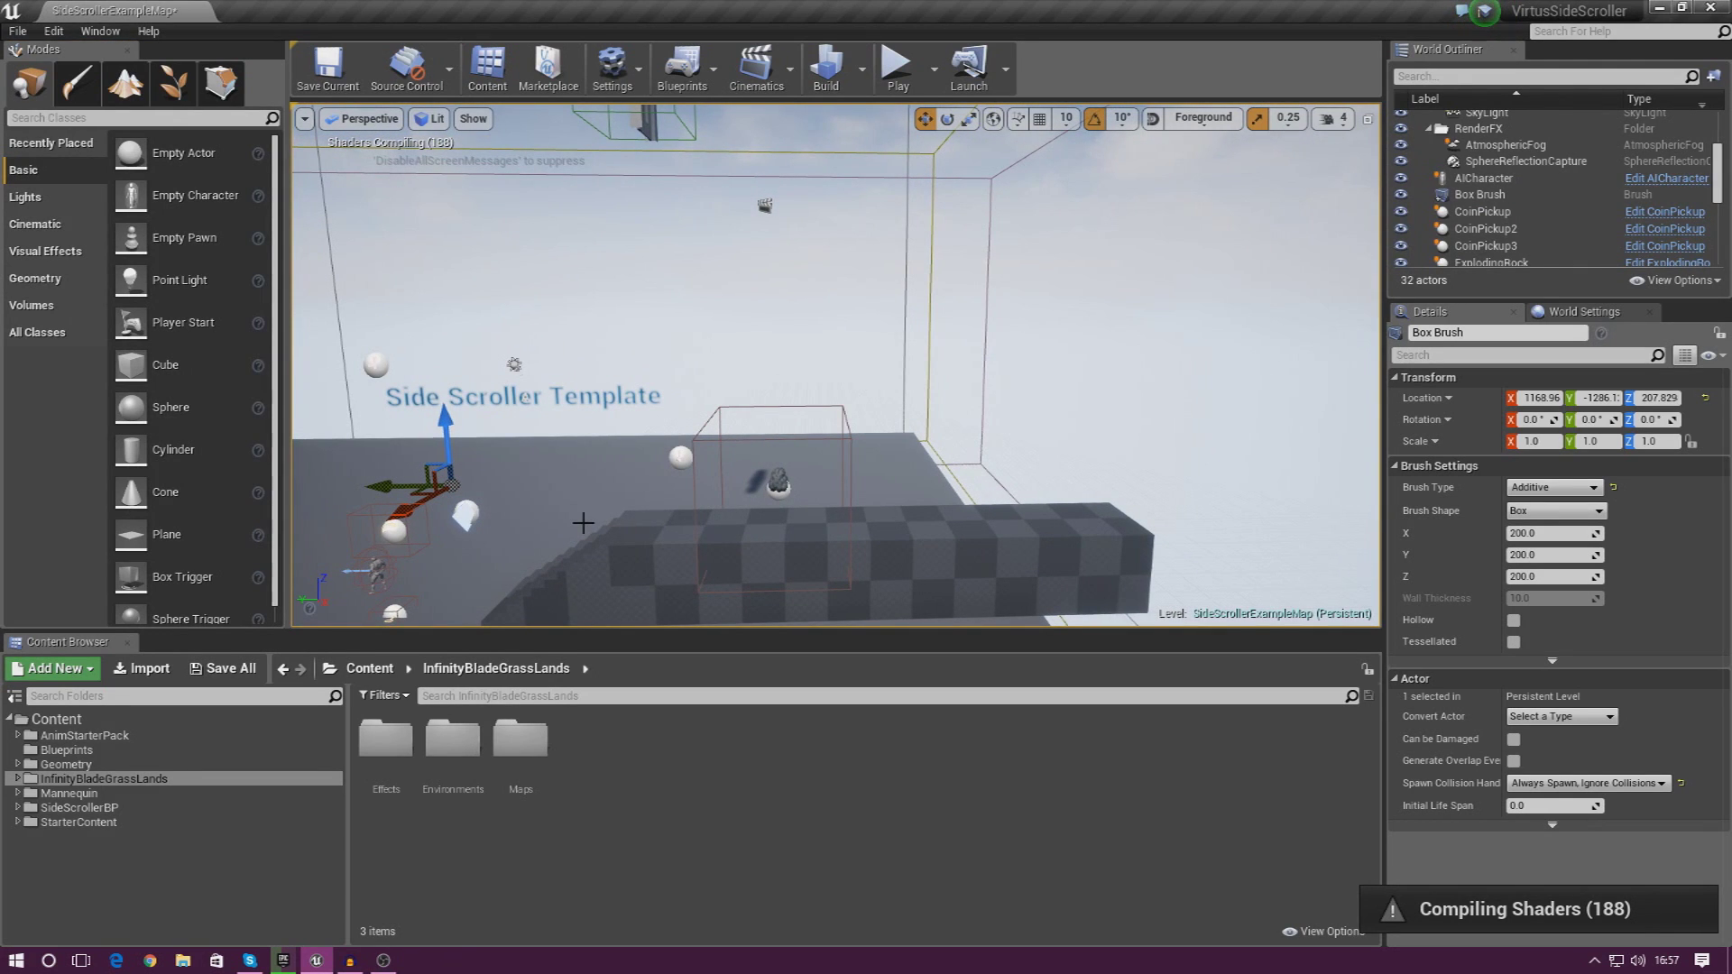
left_click(78, 279)
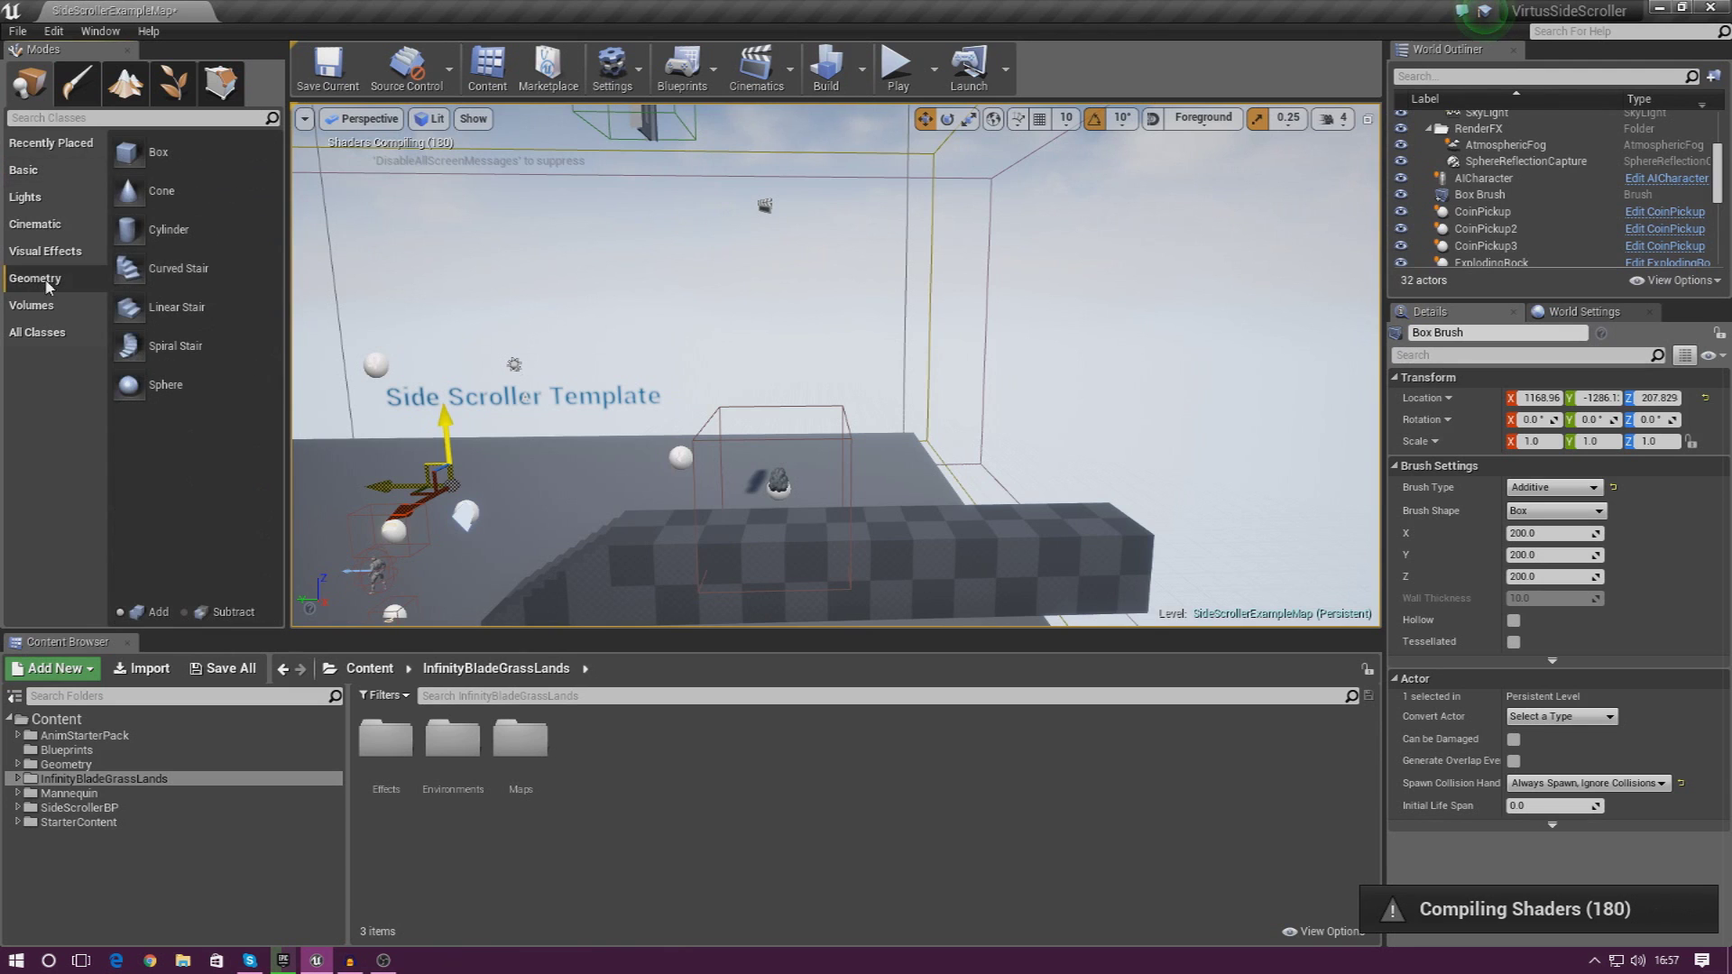
mouse_move(599, 313)
right_mouse_down()
mouse_move(550, 326)
mouse_move(655, 321)
right_mouse_up()
right_click_drag(548, 333, 599, 328)
left_click_drag(226, 230, 631, 492)
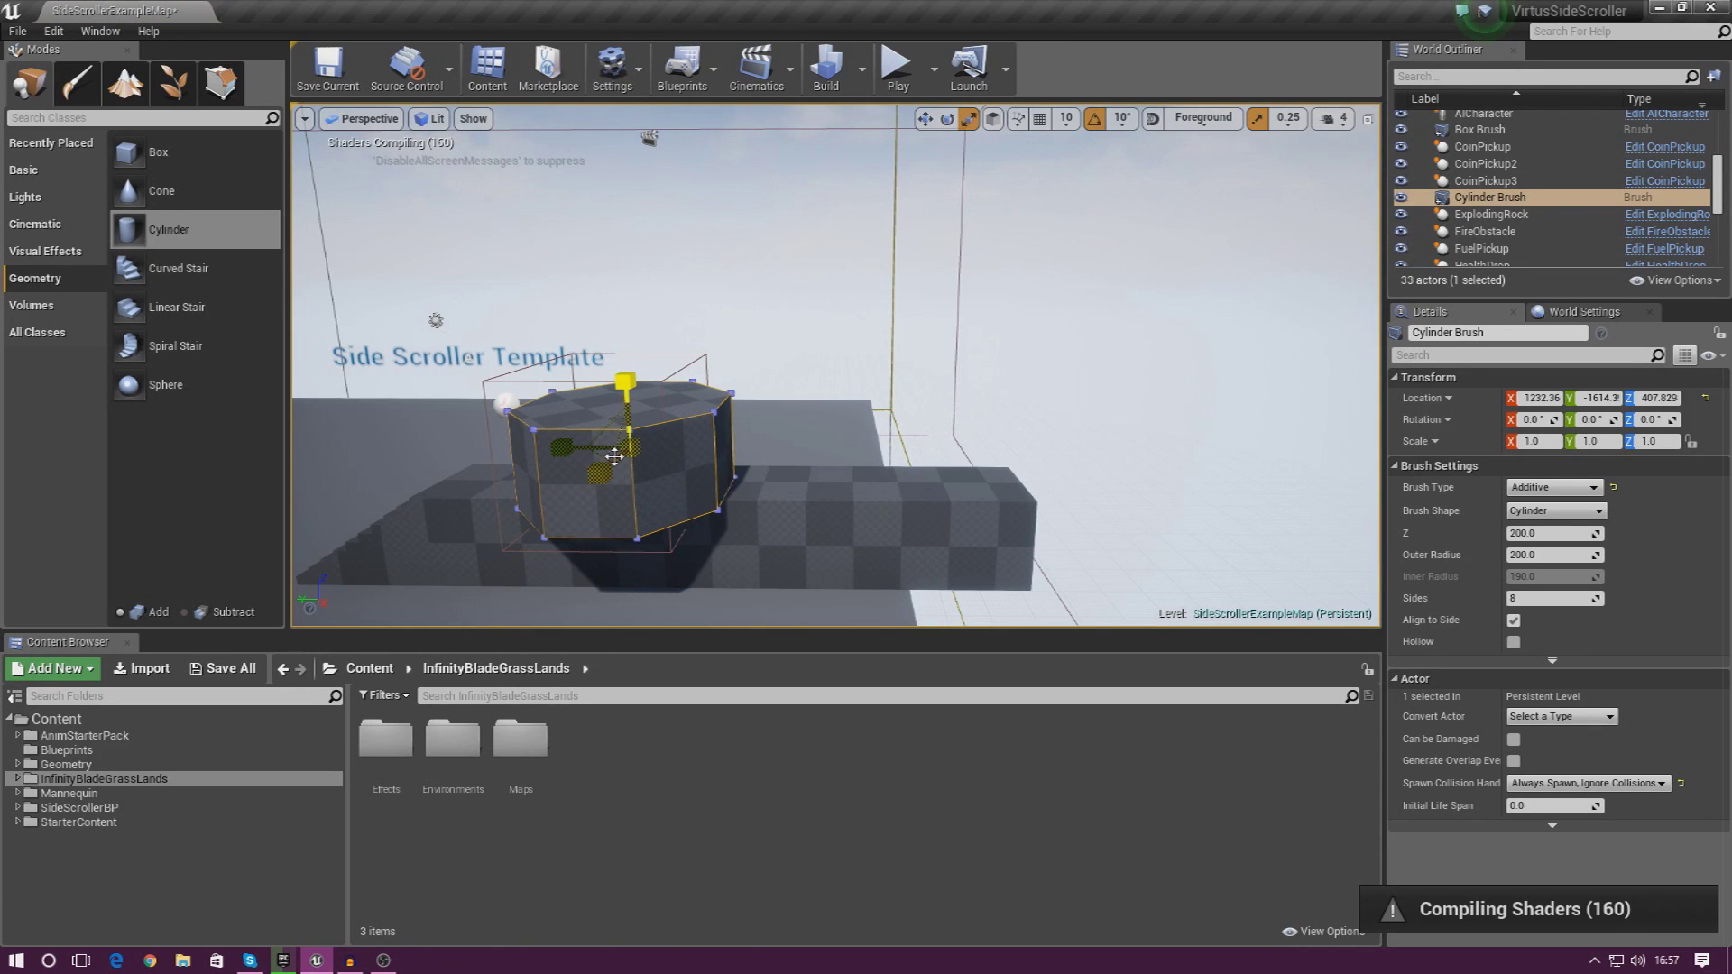
Scale the cylinder brush to 0.25 in X and Y and 0.75 in Z
left_click_drag(614, 455, 607, 516)
key("f")
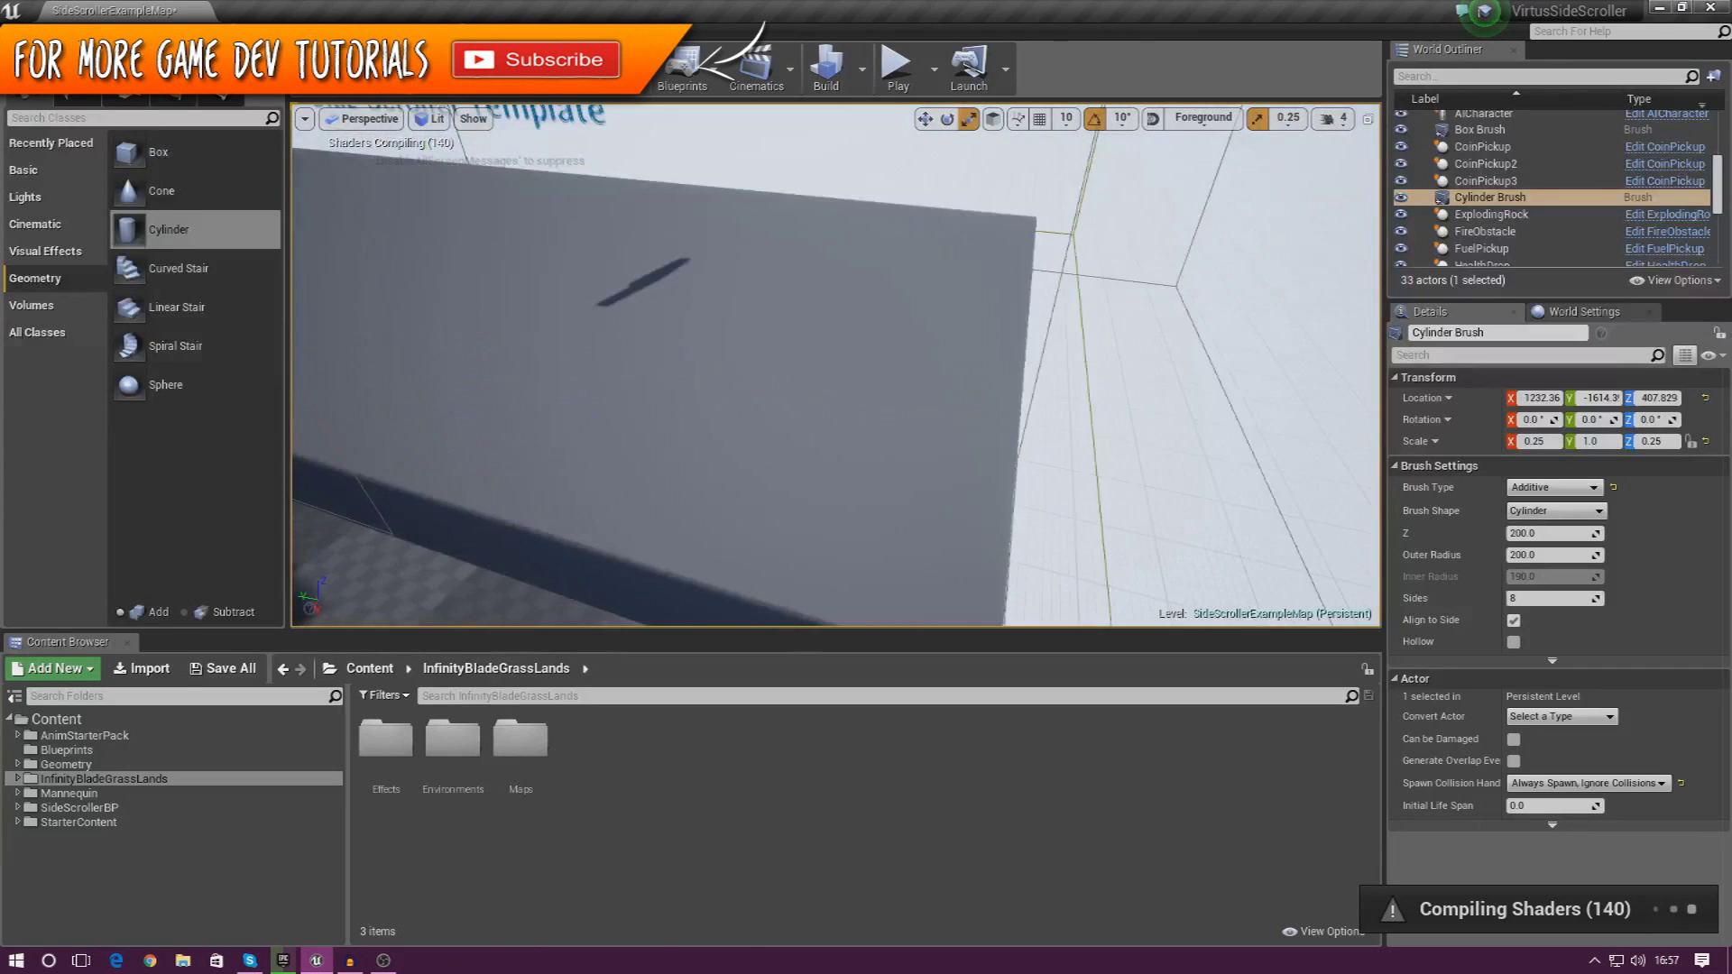
left_click_drag(802, 452, 834, 450)
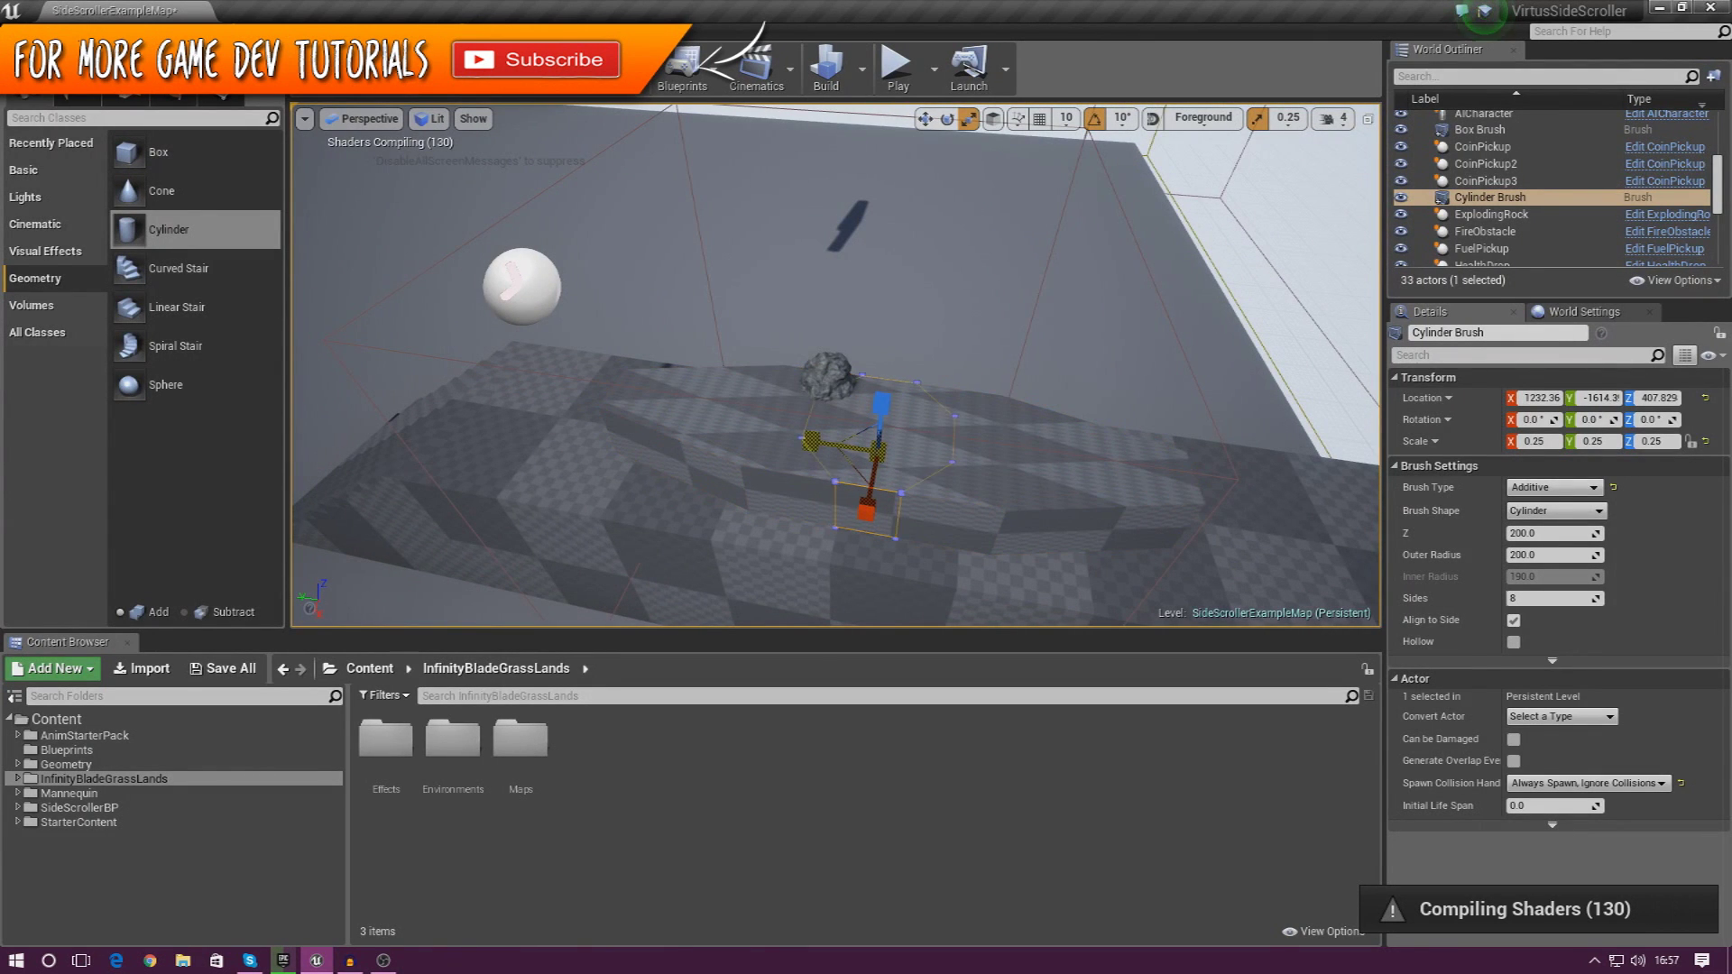
right_click_drag(834, 449, 834, 270)
key("s")
mouse_move(832, 346)
left_mouse_down()
mouse_move(832, 322)
mouse_move(830, 368)
left_mouse_up()
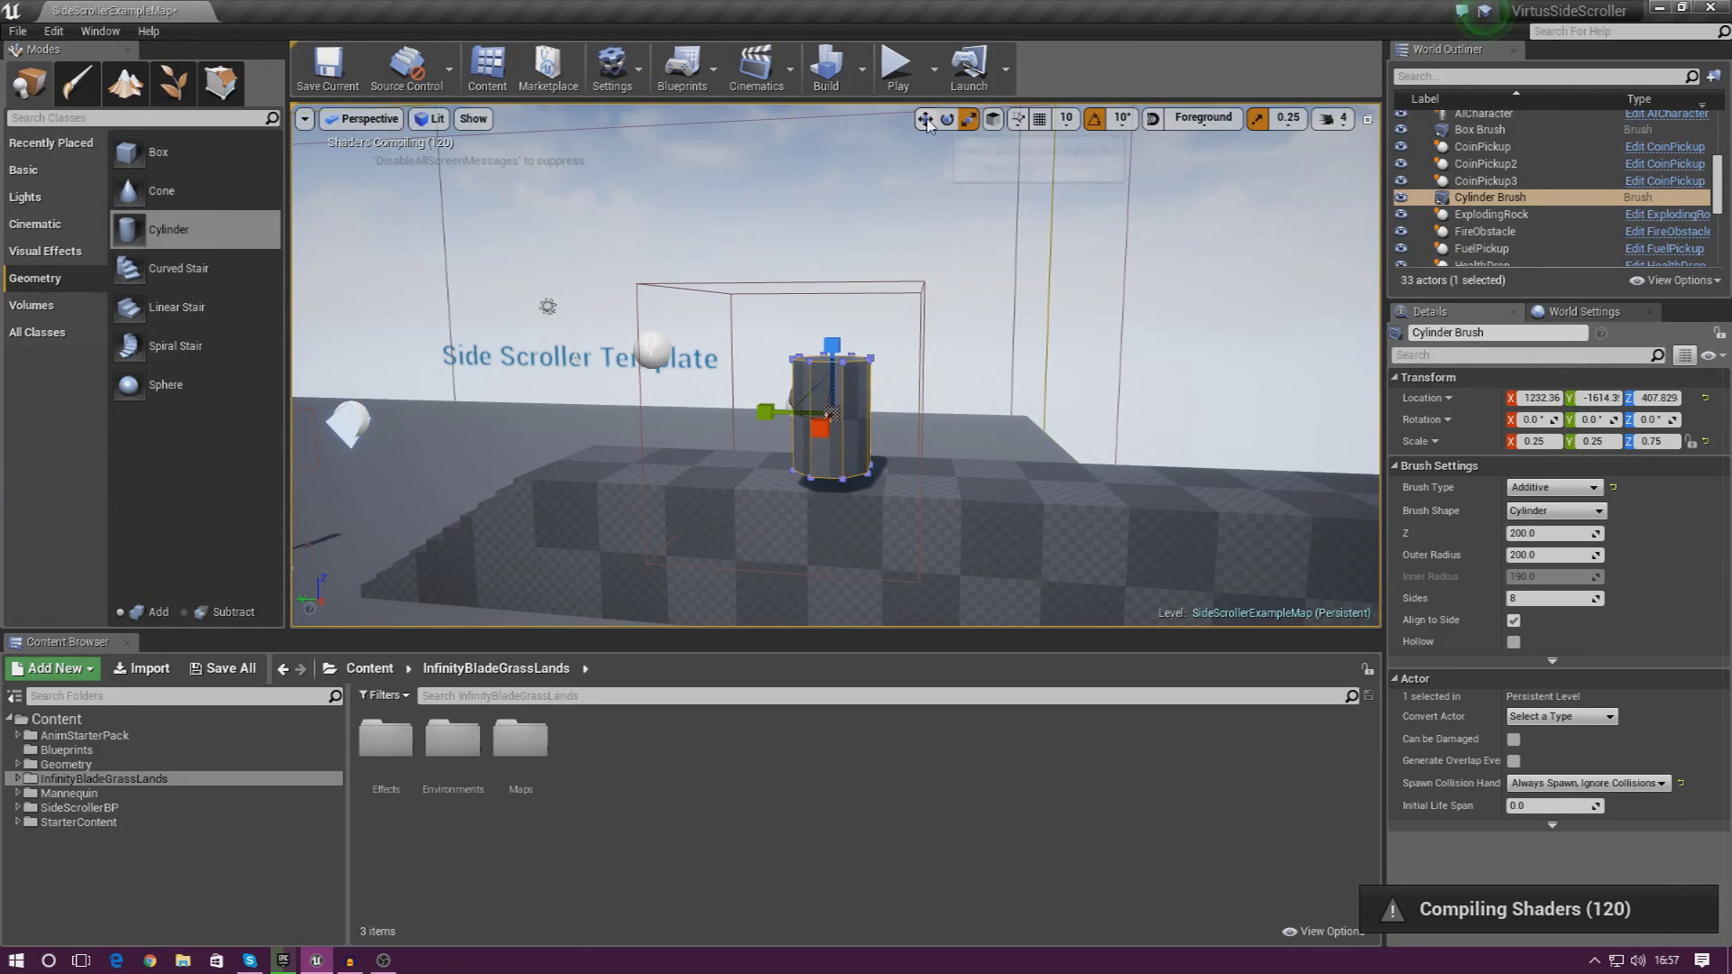
Lower the cylinder onto the platform and move it to about X 1175, Y -1700, Z 364
left_click_drag(830, 352, 836, 389)
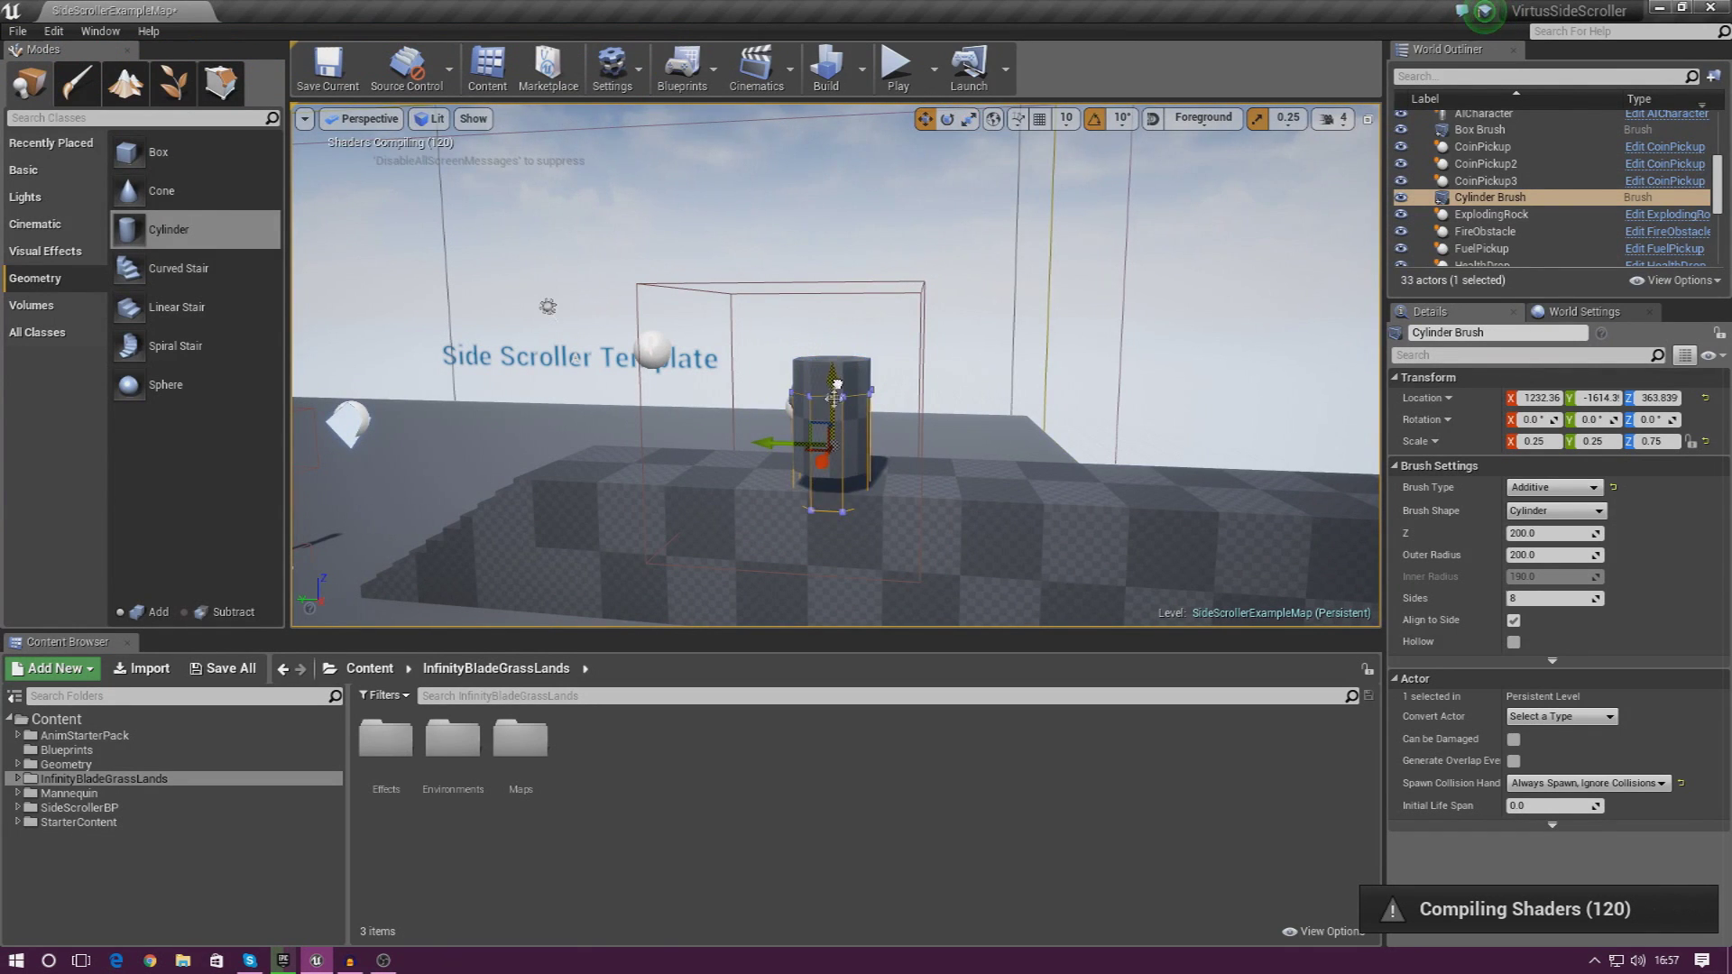
mouse_move(821, 460)
left_mouse_down()
mouse_move(830, 448)
mouse_move(798, 435)
mouse_move(820, 435)
left_mouse_up()
right_click_drag(821, 436, 974, 430)
right_click_drag(640, 462, 623, 465)
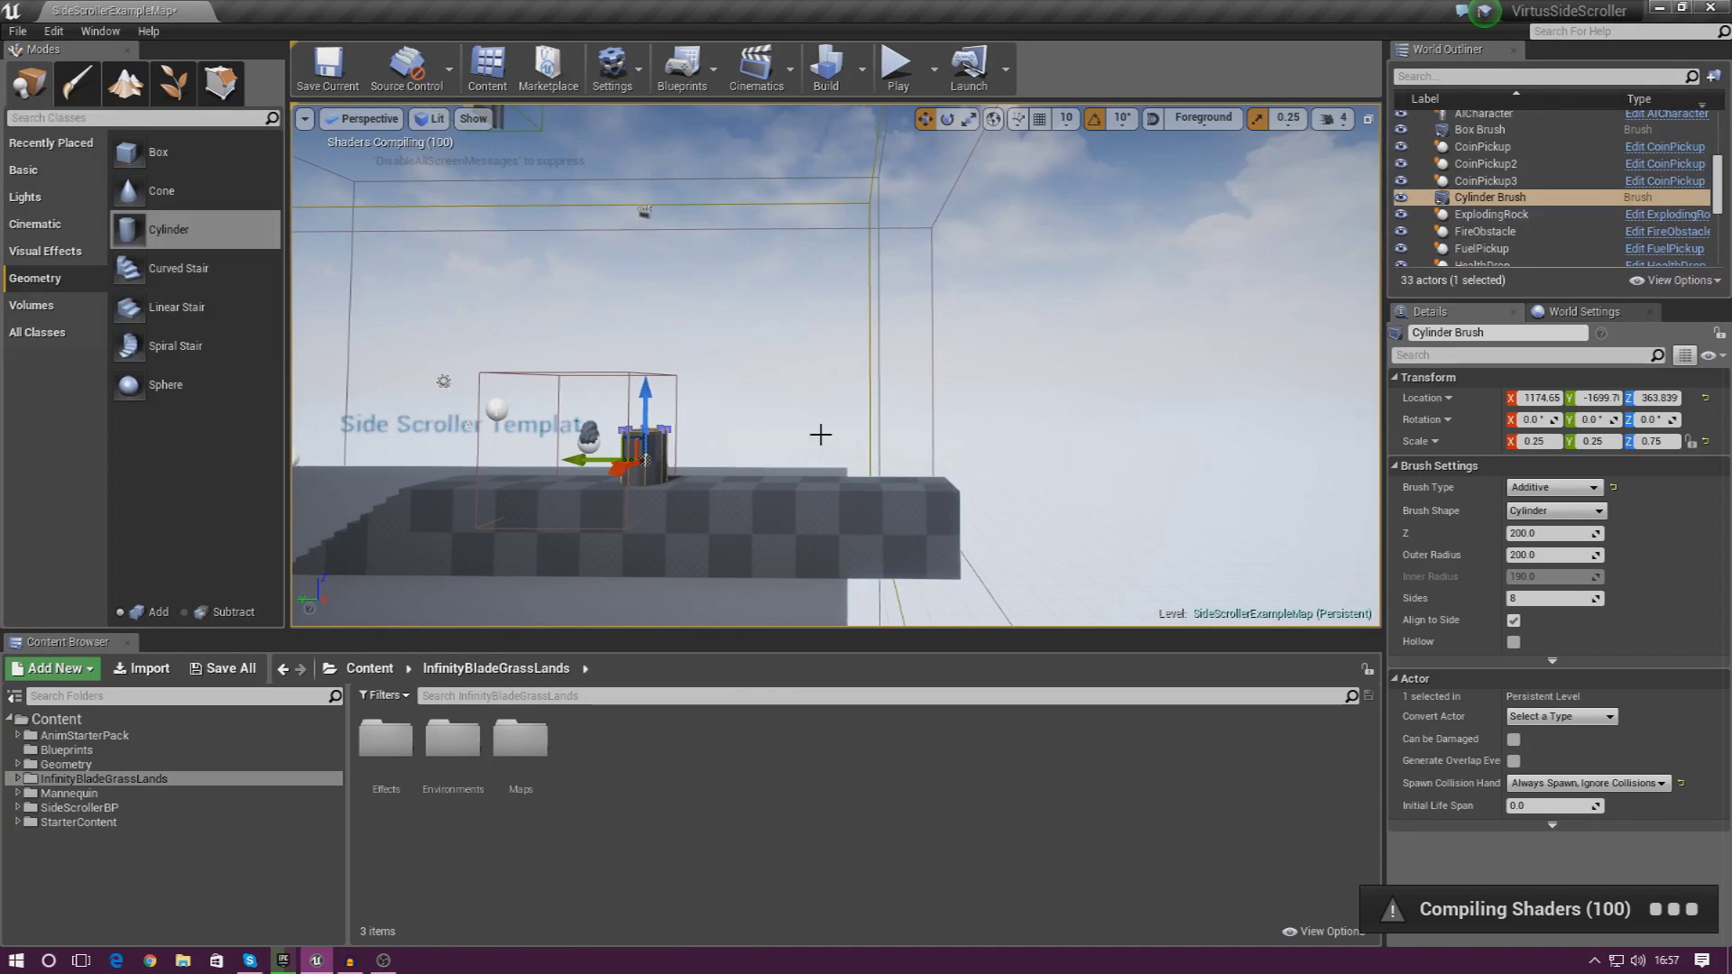
Duplicate the cylinder brush and move the copy to the platform's far end, at about Y -2338
key("ctrl+w")
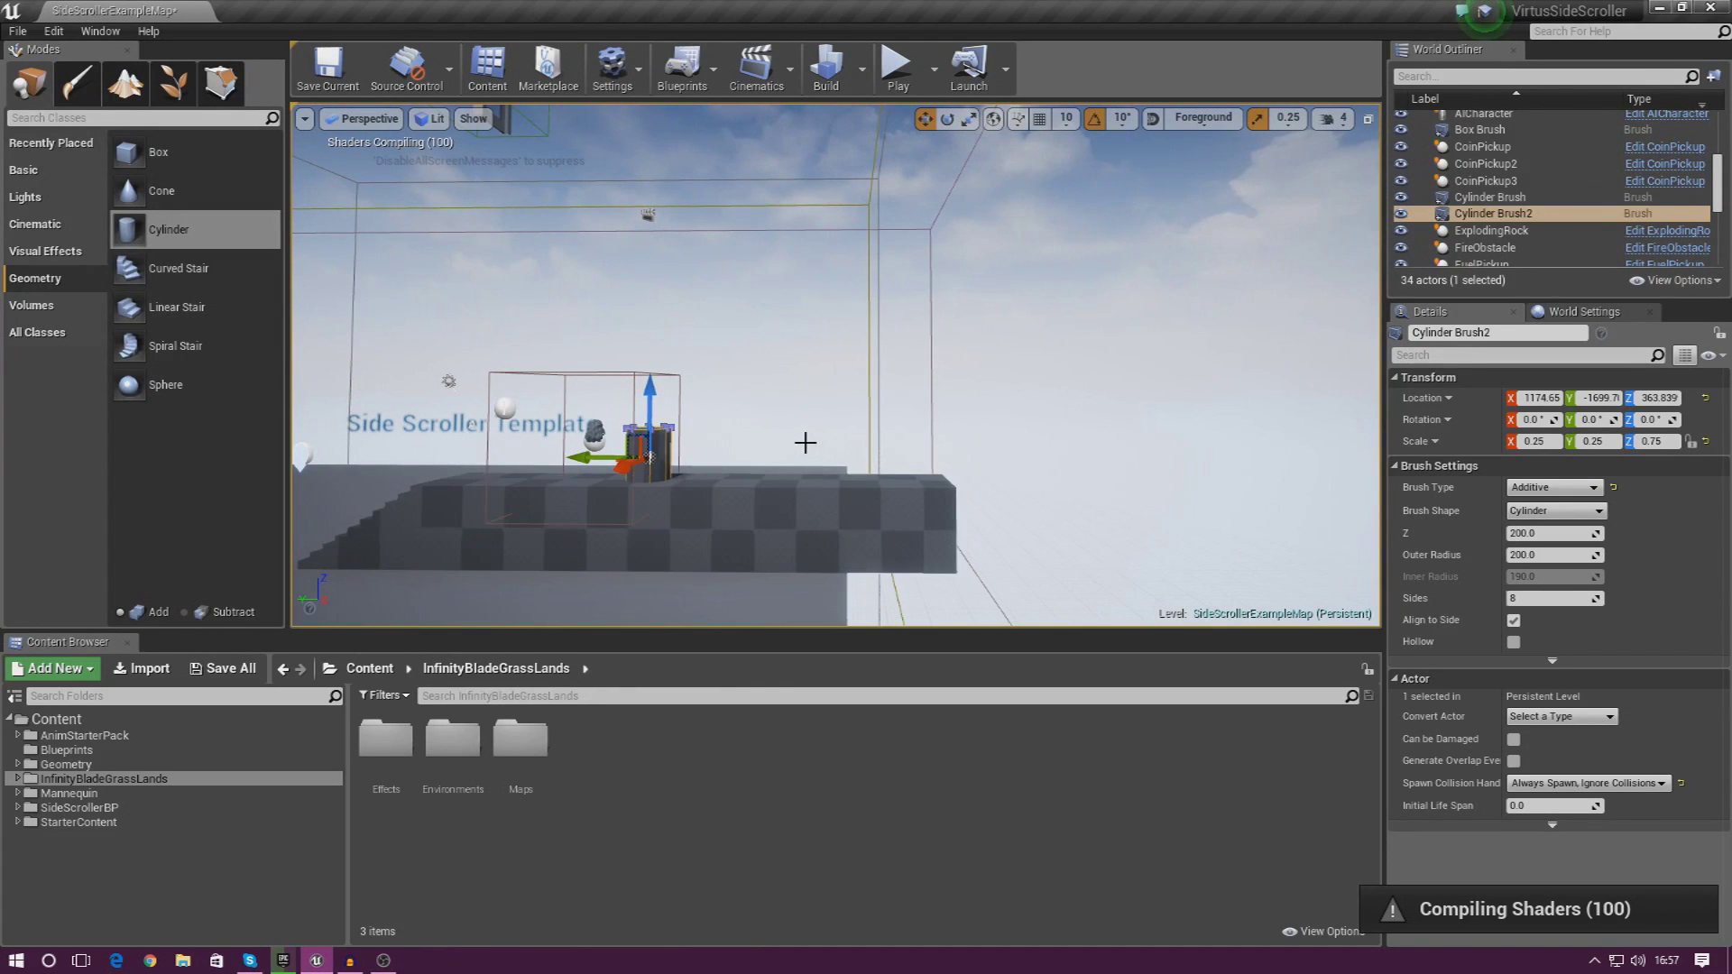
left_click_drag(599, 455, 848, 487)
mouse_move(1004, 517)
right_mouse_down()
mouse_move(938, 521)
mouse_move(1019, 451)
mouse_move(1009, 391)
right_mouse_up()
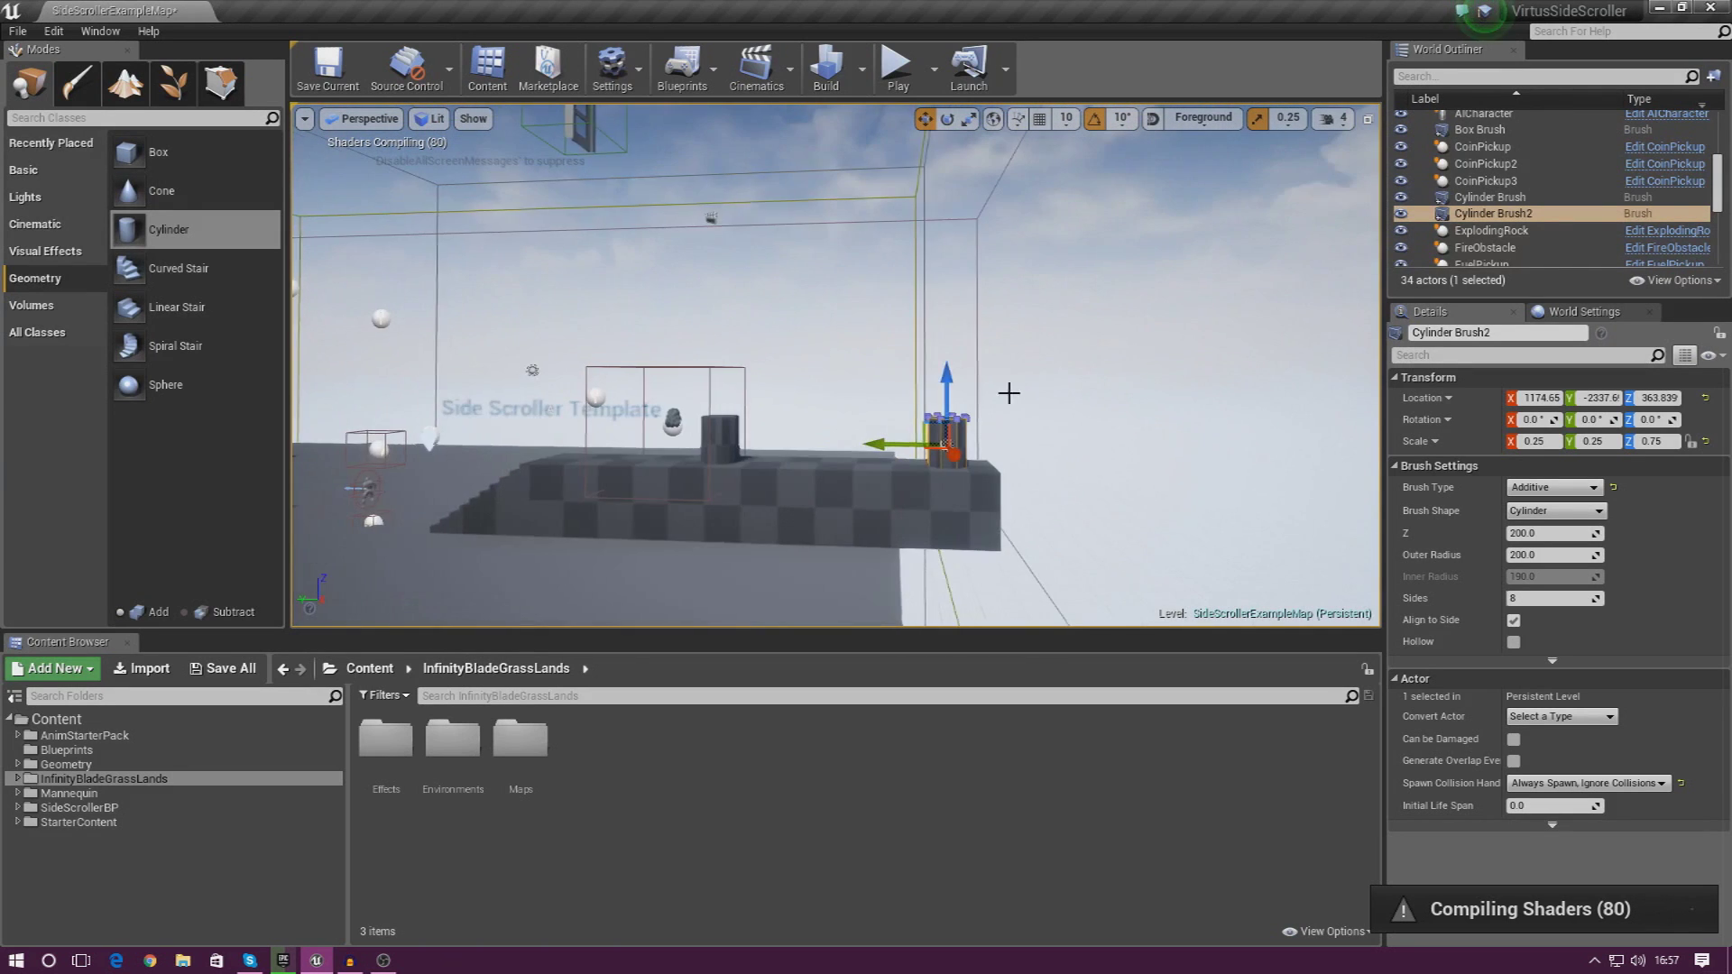
Scale the duplicated cylinder at the platform's far end to 2.0 in Z and rest it on the platform at about Z 498
left_click_drag(948, 386, 945, 270)
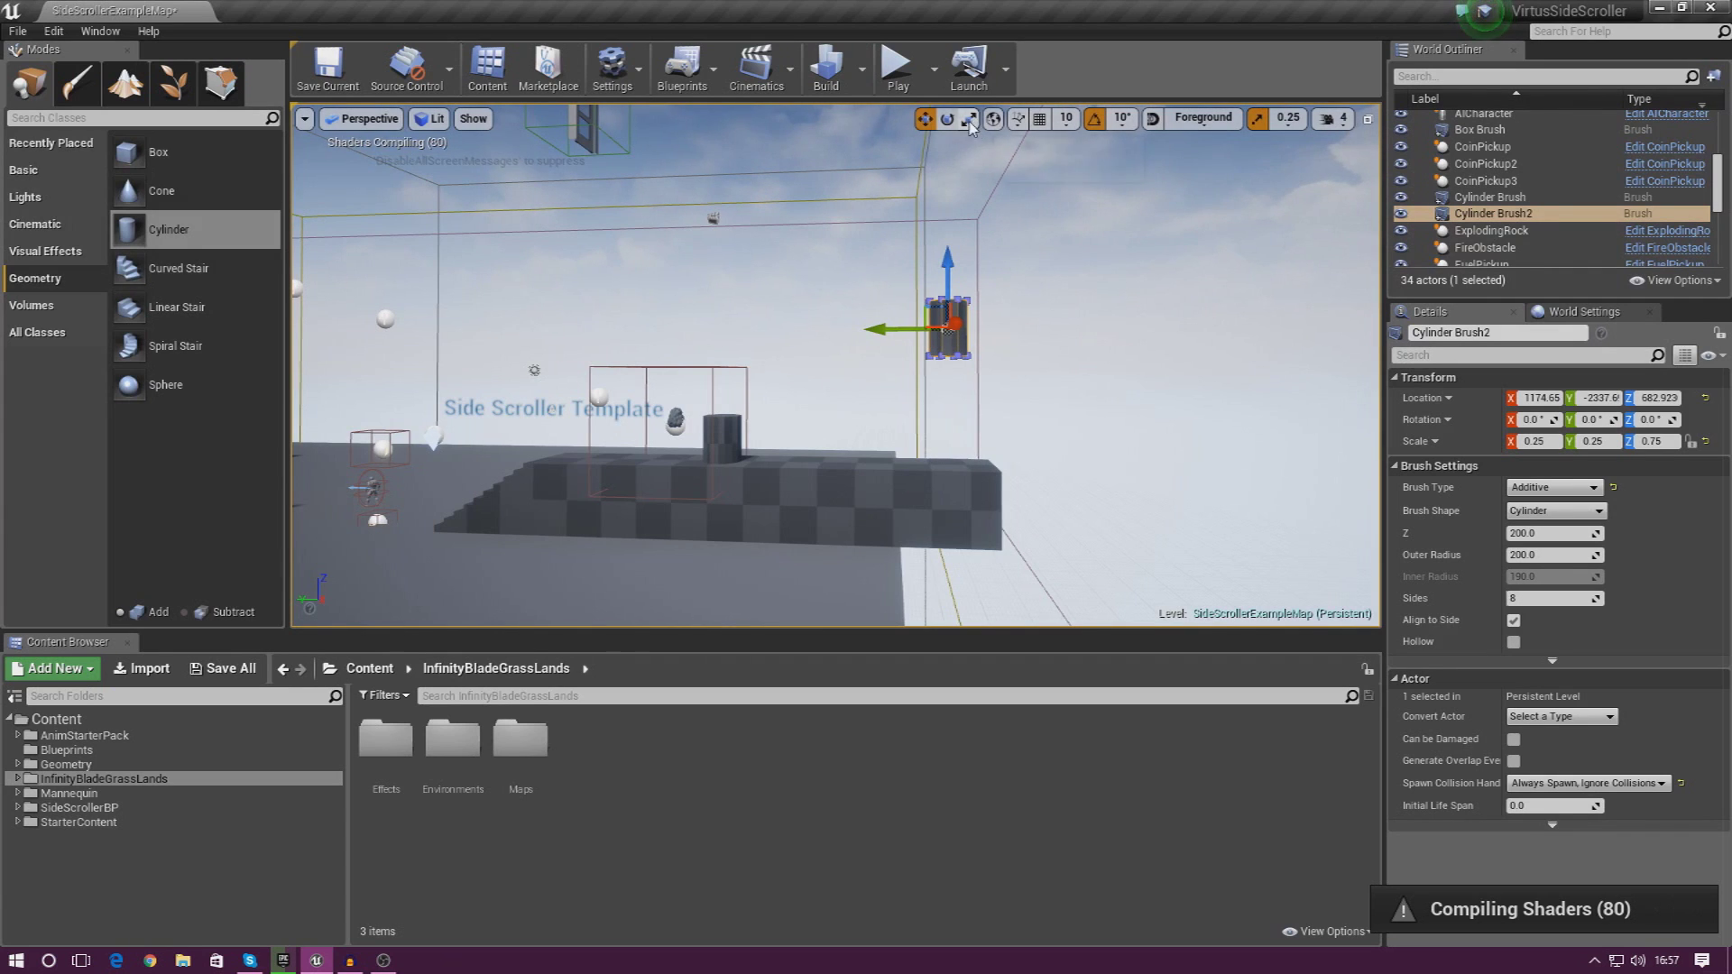
key("r")
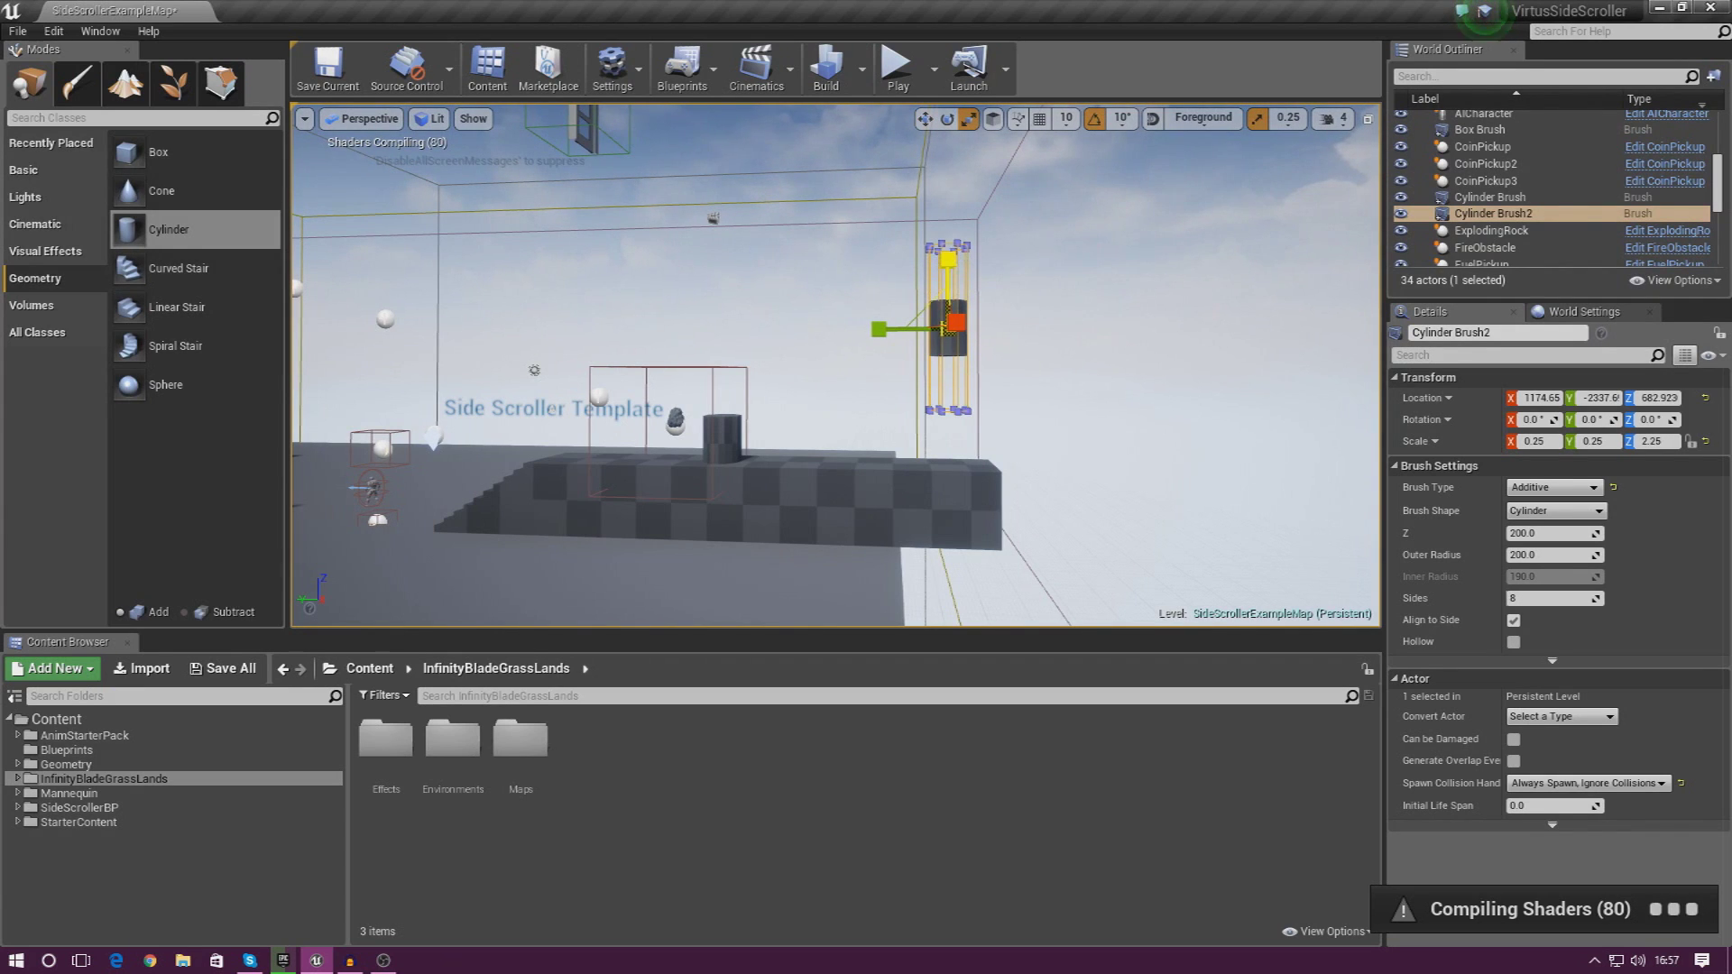
left_click(925, 118)
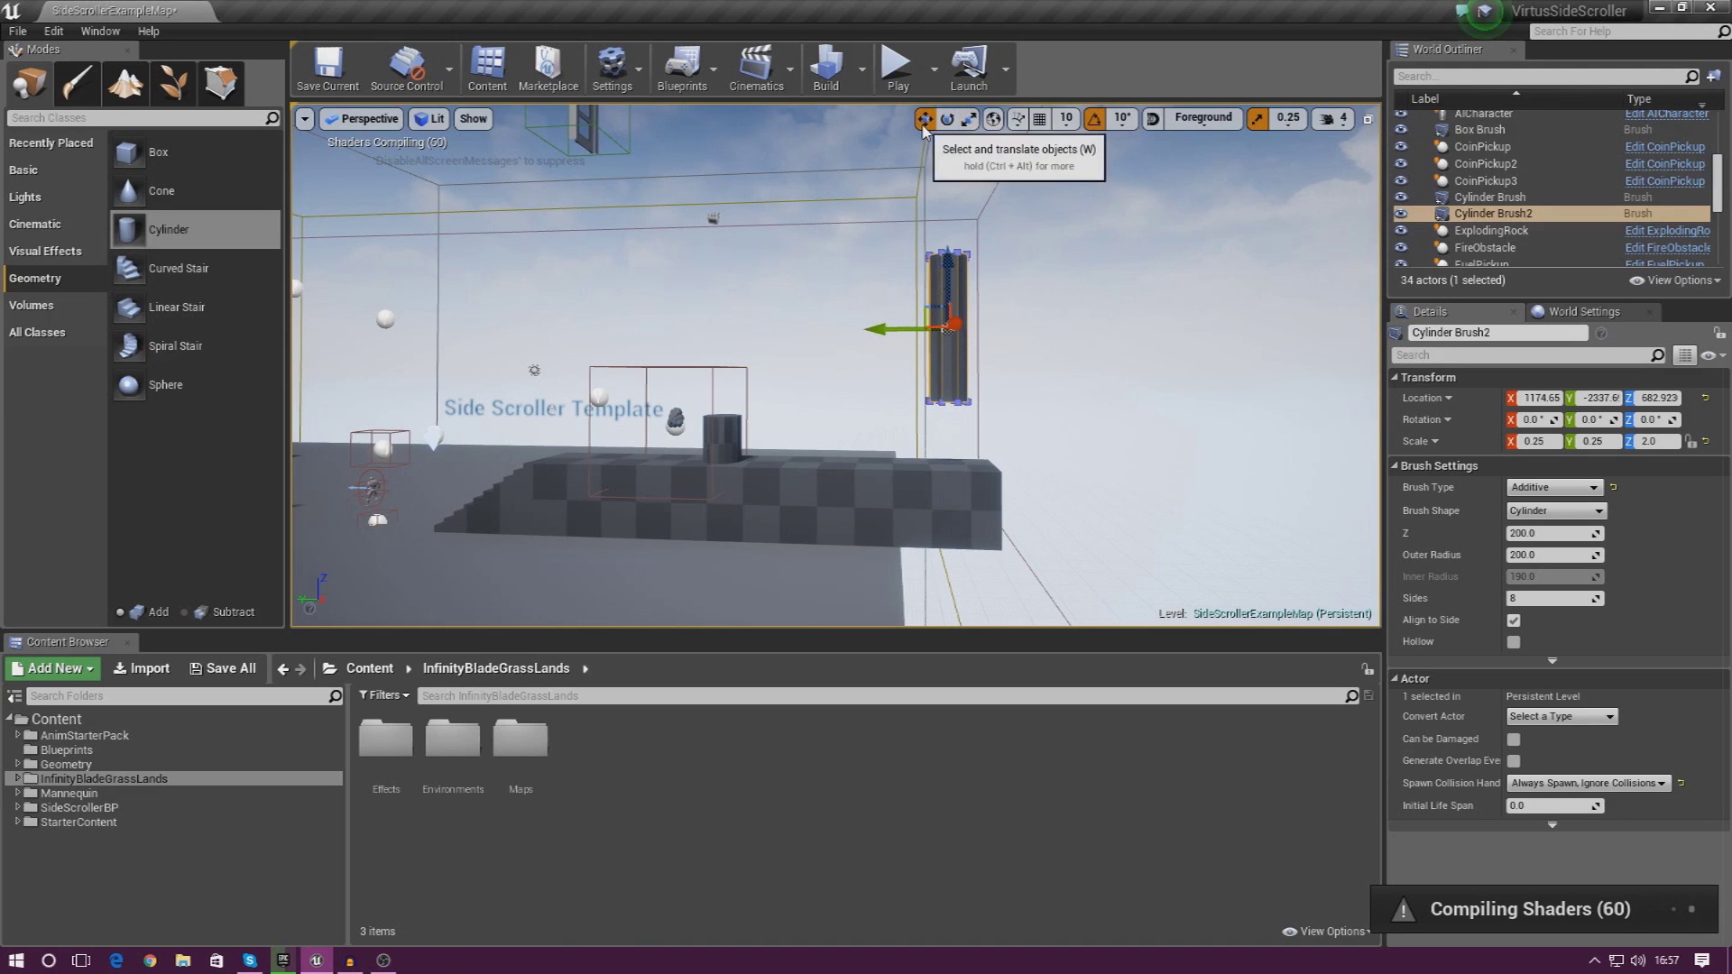
left_click_drag(945, 327, 948, 397)
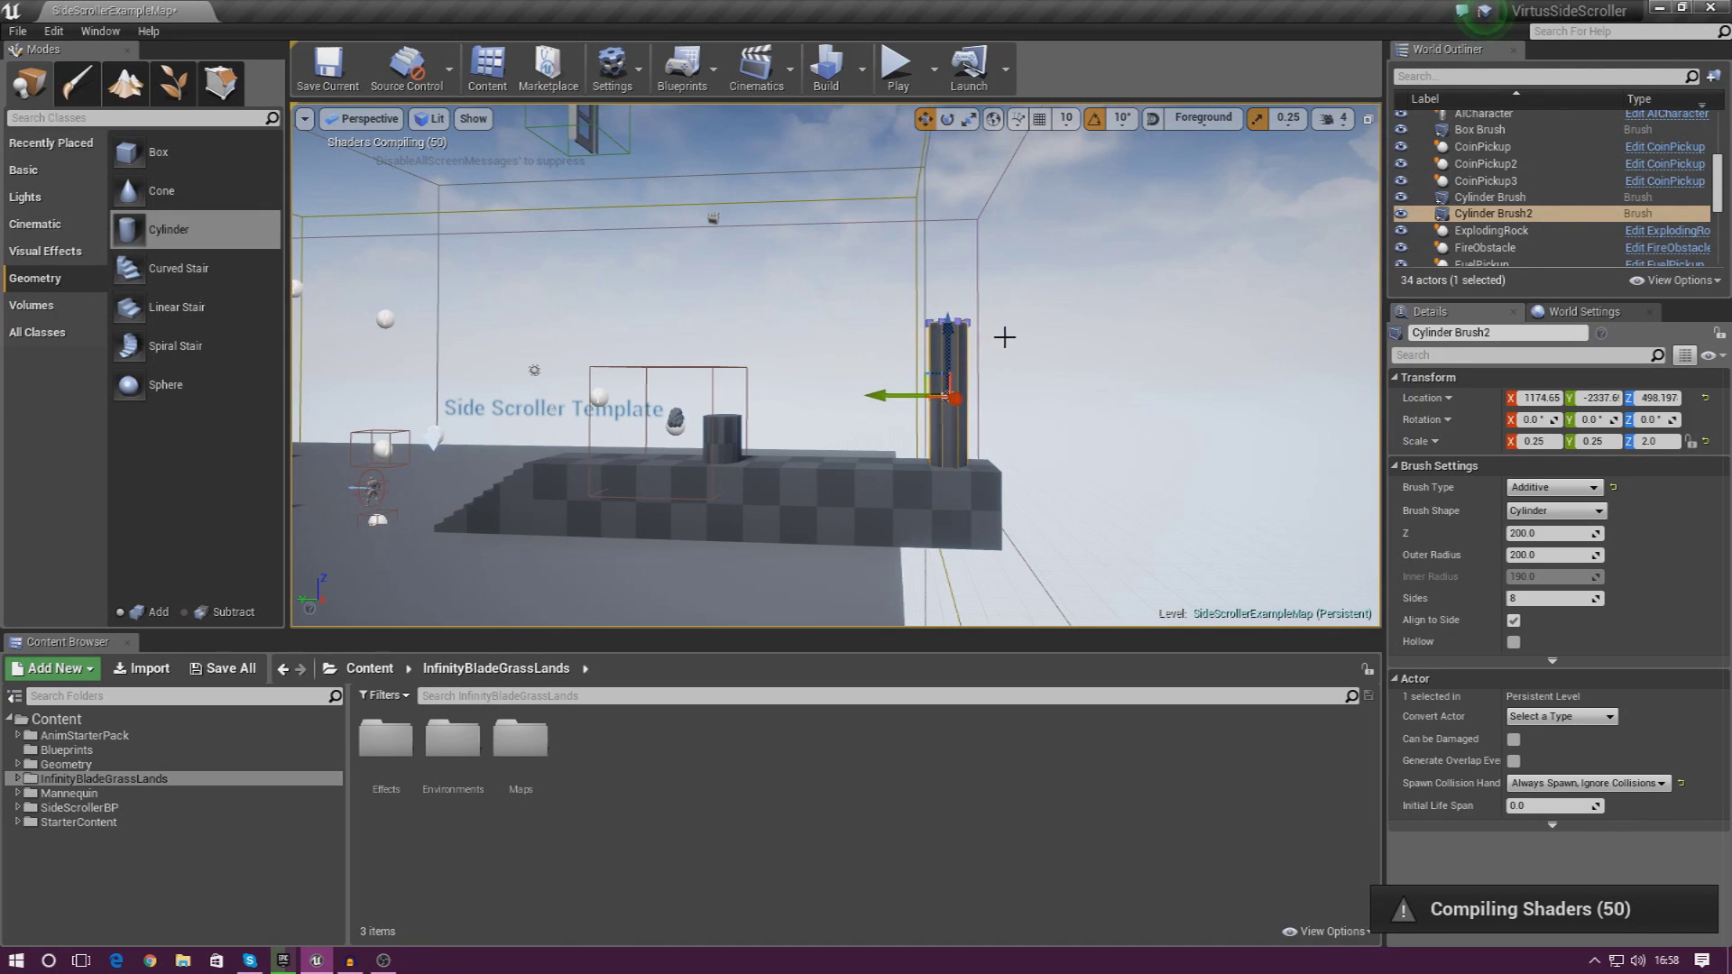
Extend the long box platform in geometry editing by moving its end face well beyond the tall cylinder
right_click_drag(989, 429, 649, 429)
key("f")
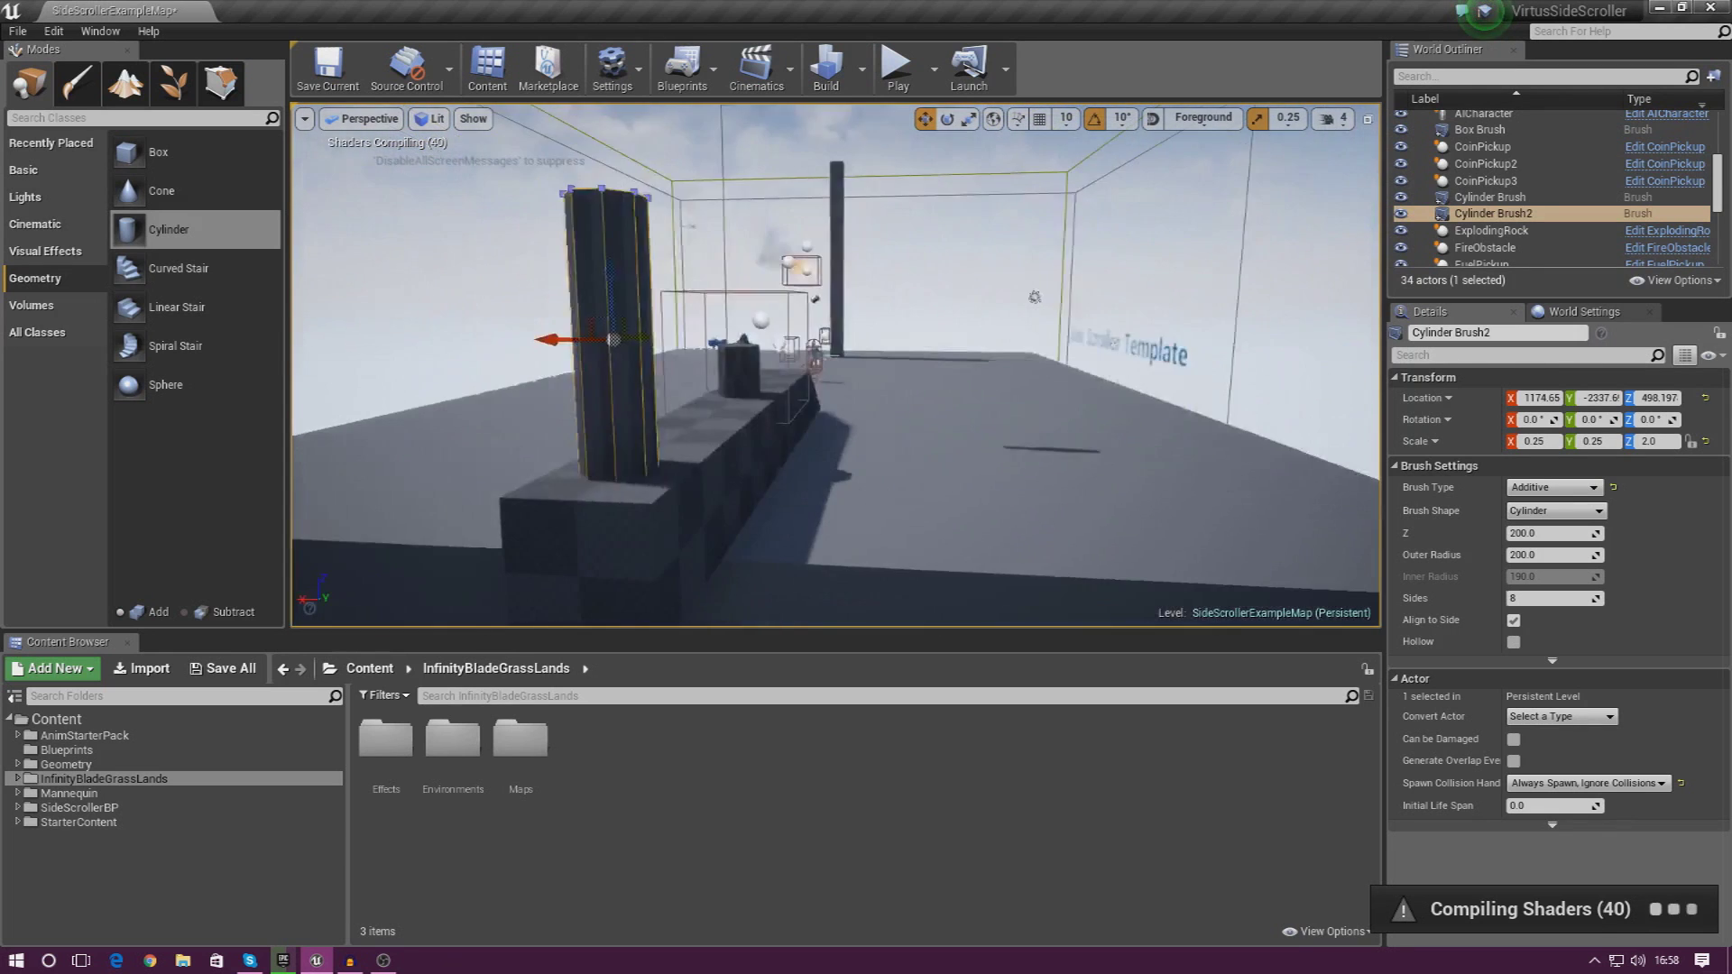
scroll(814, 298, "down", 5)
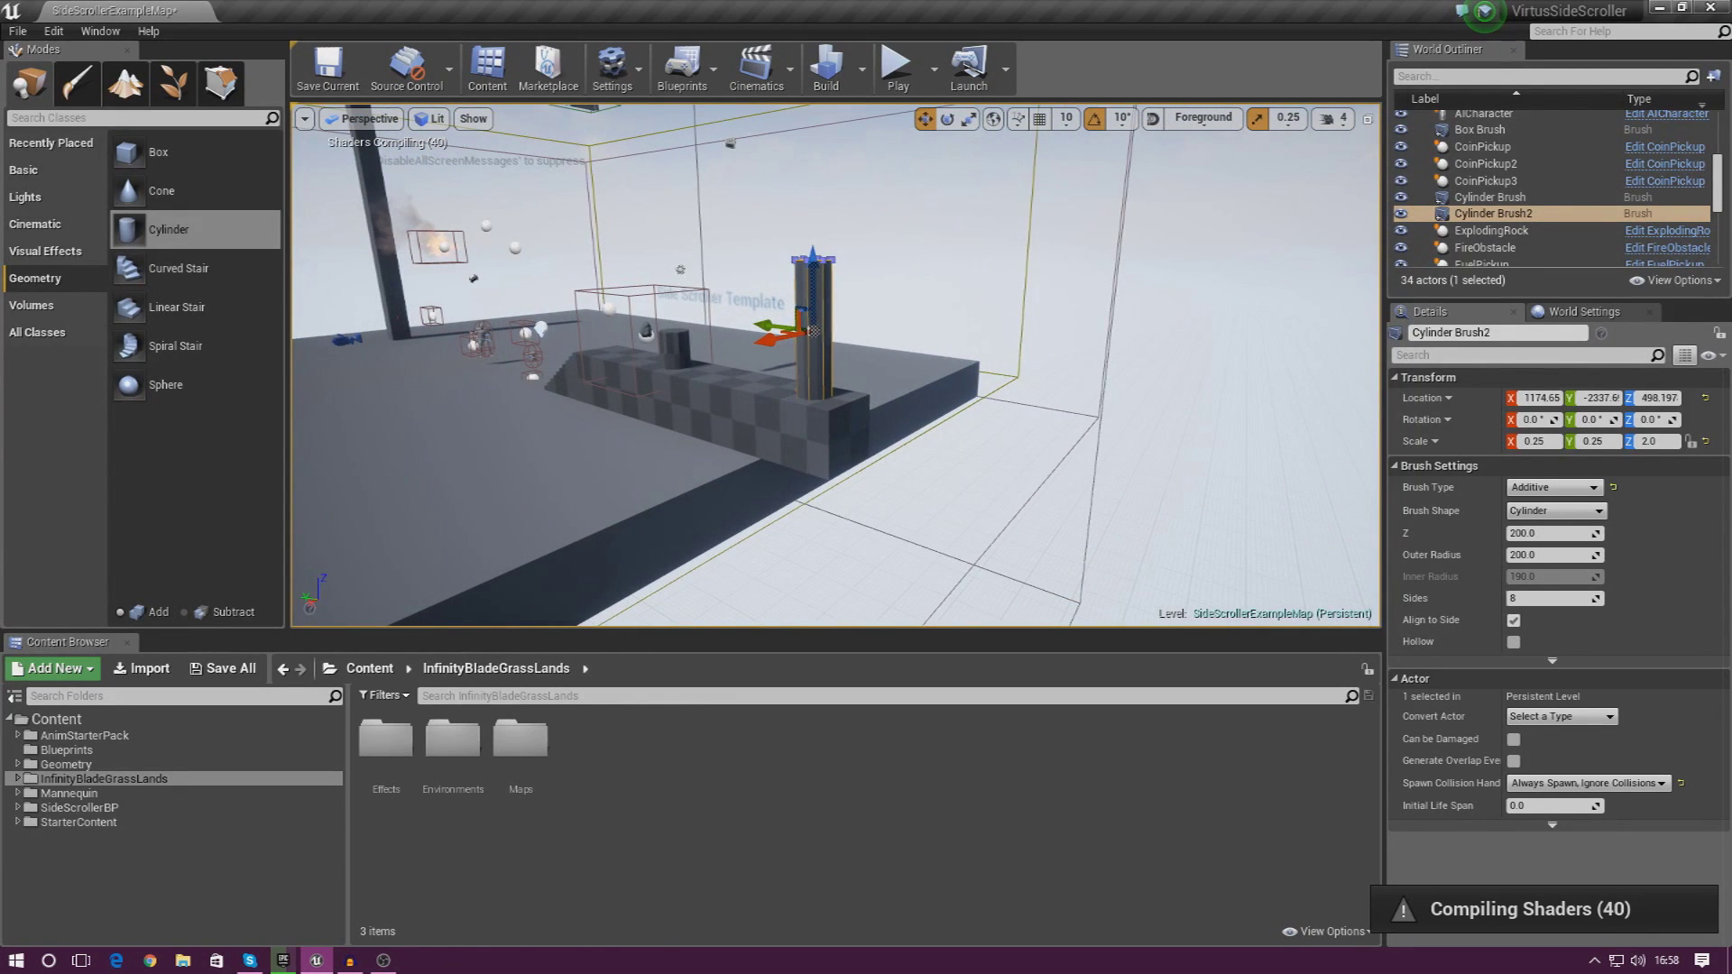
left_click(750, 417)
left_click(220, 83)
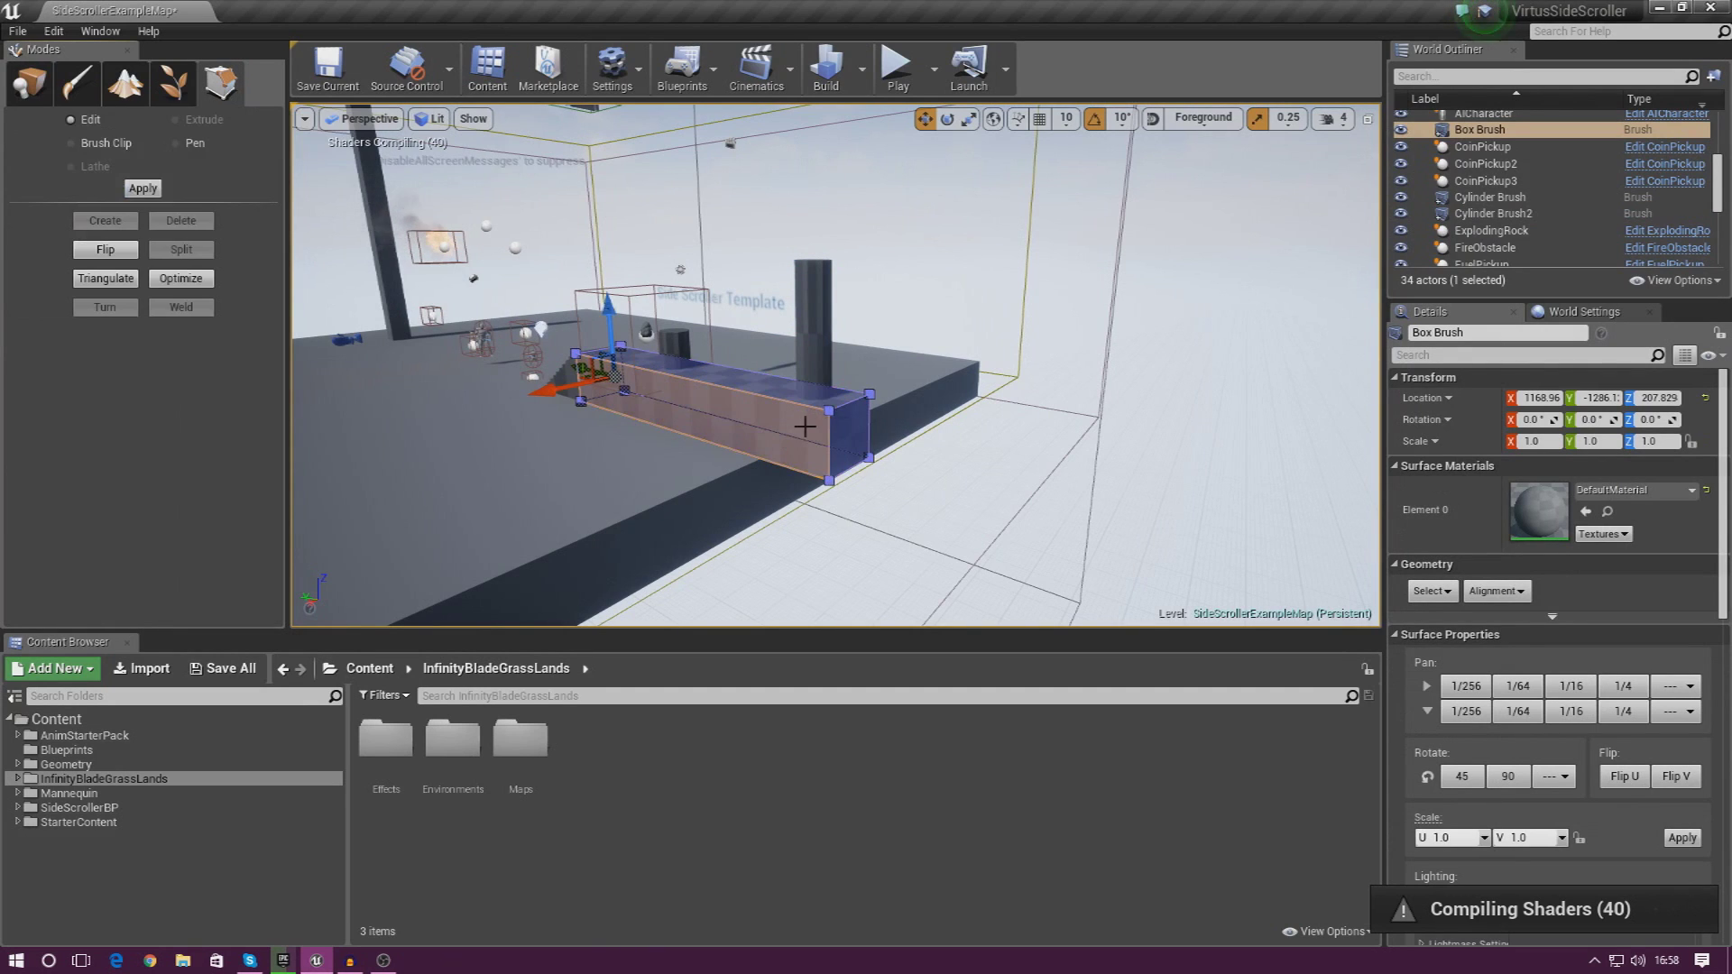
left_click(848, 440)
mouse_move(799, 424)
left_mouse_down()
mouse_move(839, 455)
mouse_move(1175, 509)
left_mouse_up()
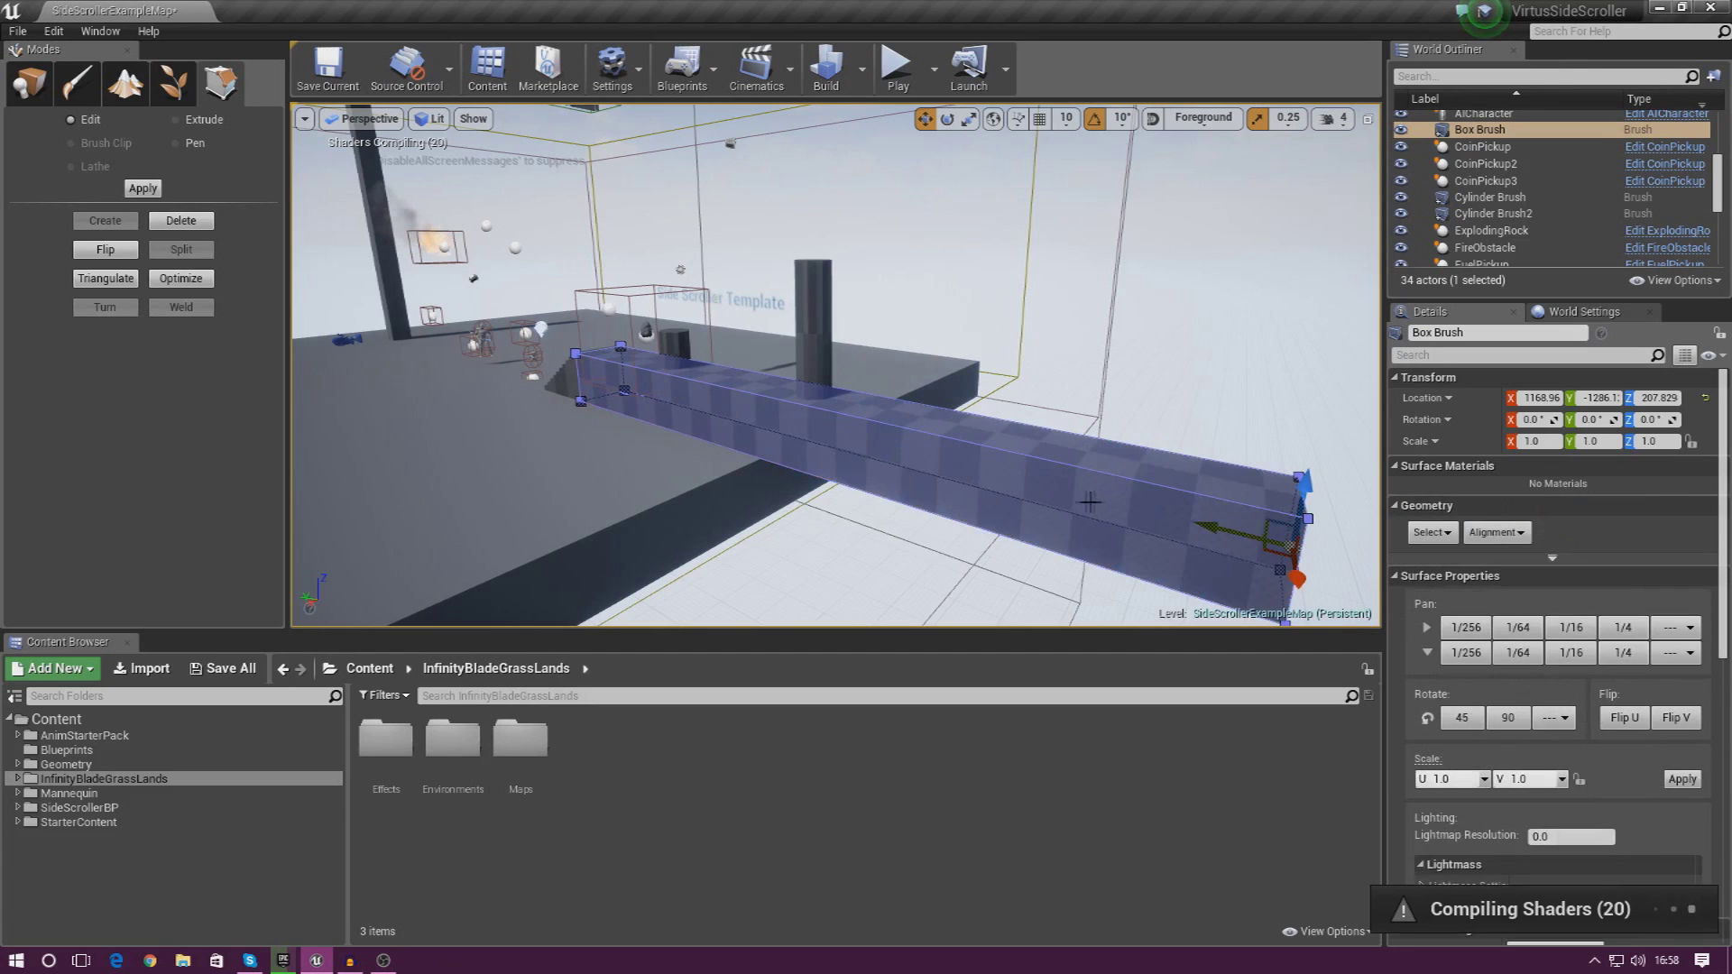
Play-test the level by running up the stairs, jumping past the short cylinder and over the tall one, and end the session
mouse_move(1174, 510)
right_mouse_down()
mouse_move(1281, 510)
mouse_move(1146, 505)
right_mouse_up()
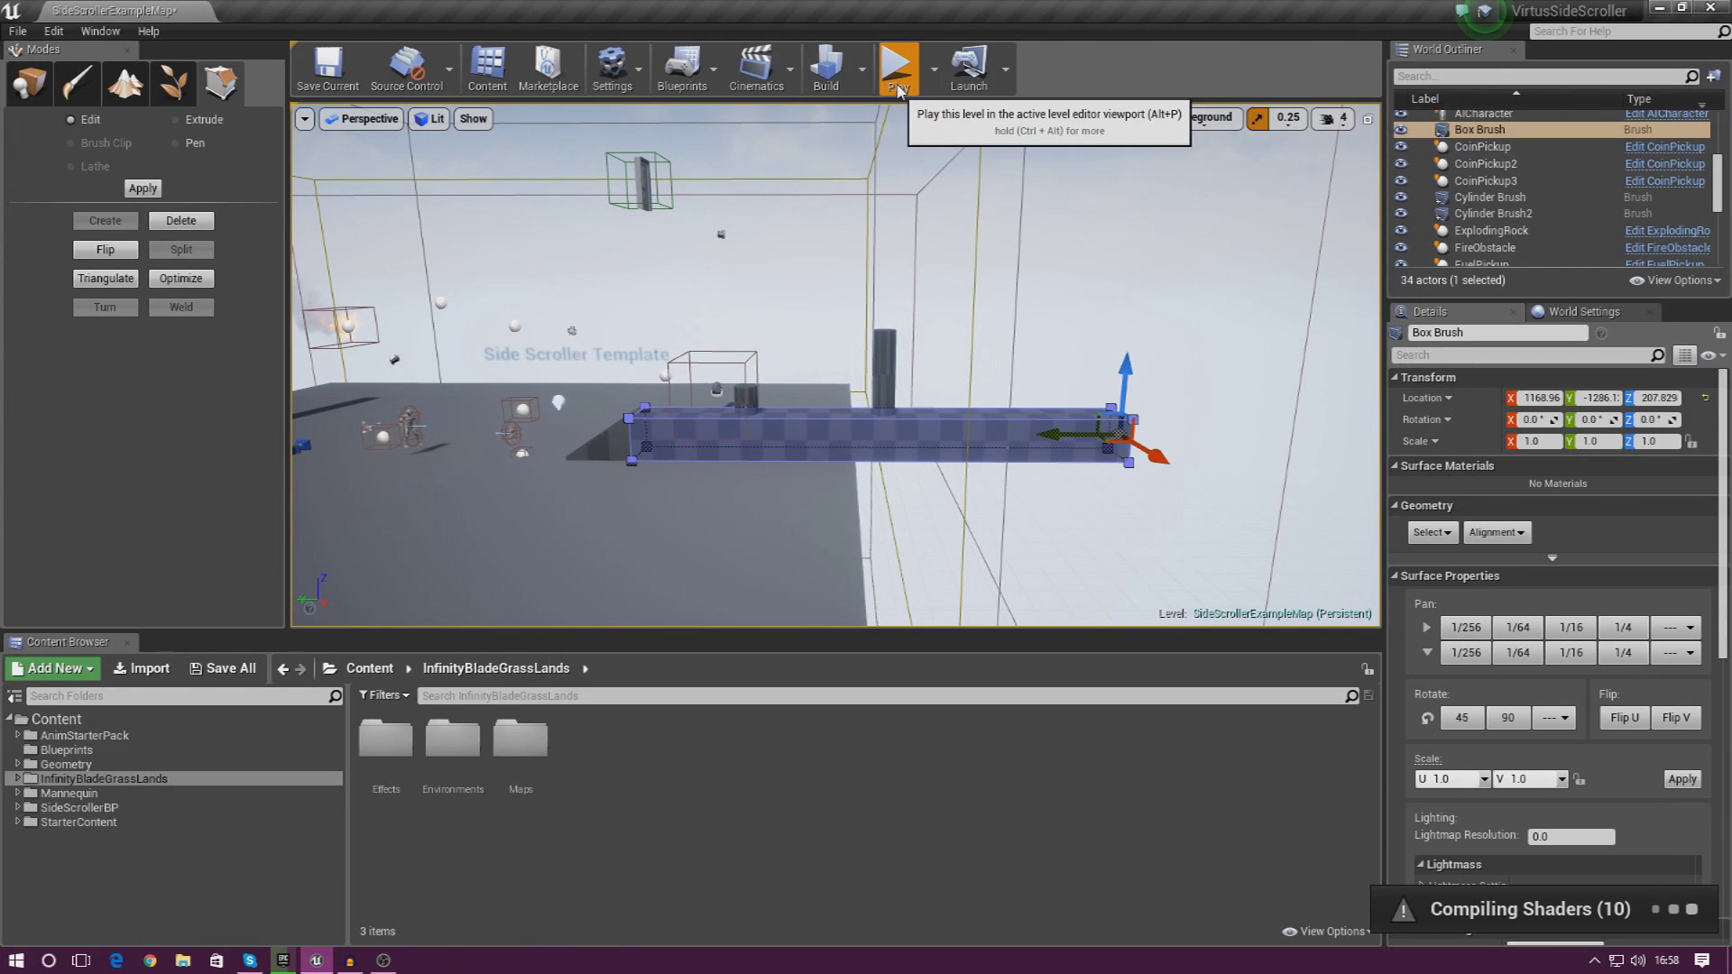
left_click(898, 90)
key("d")
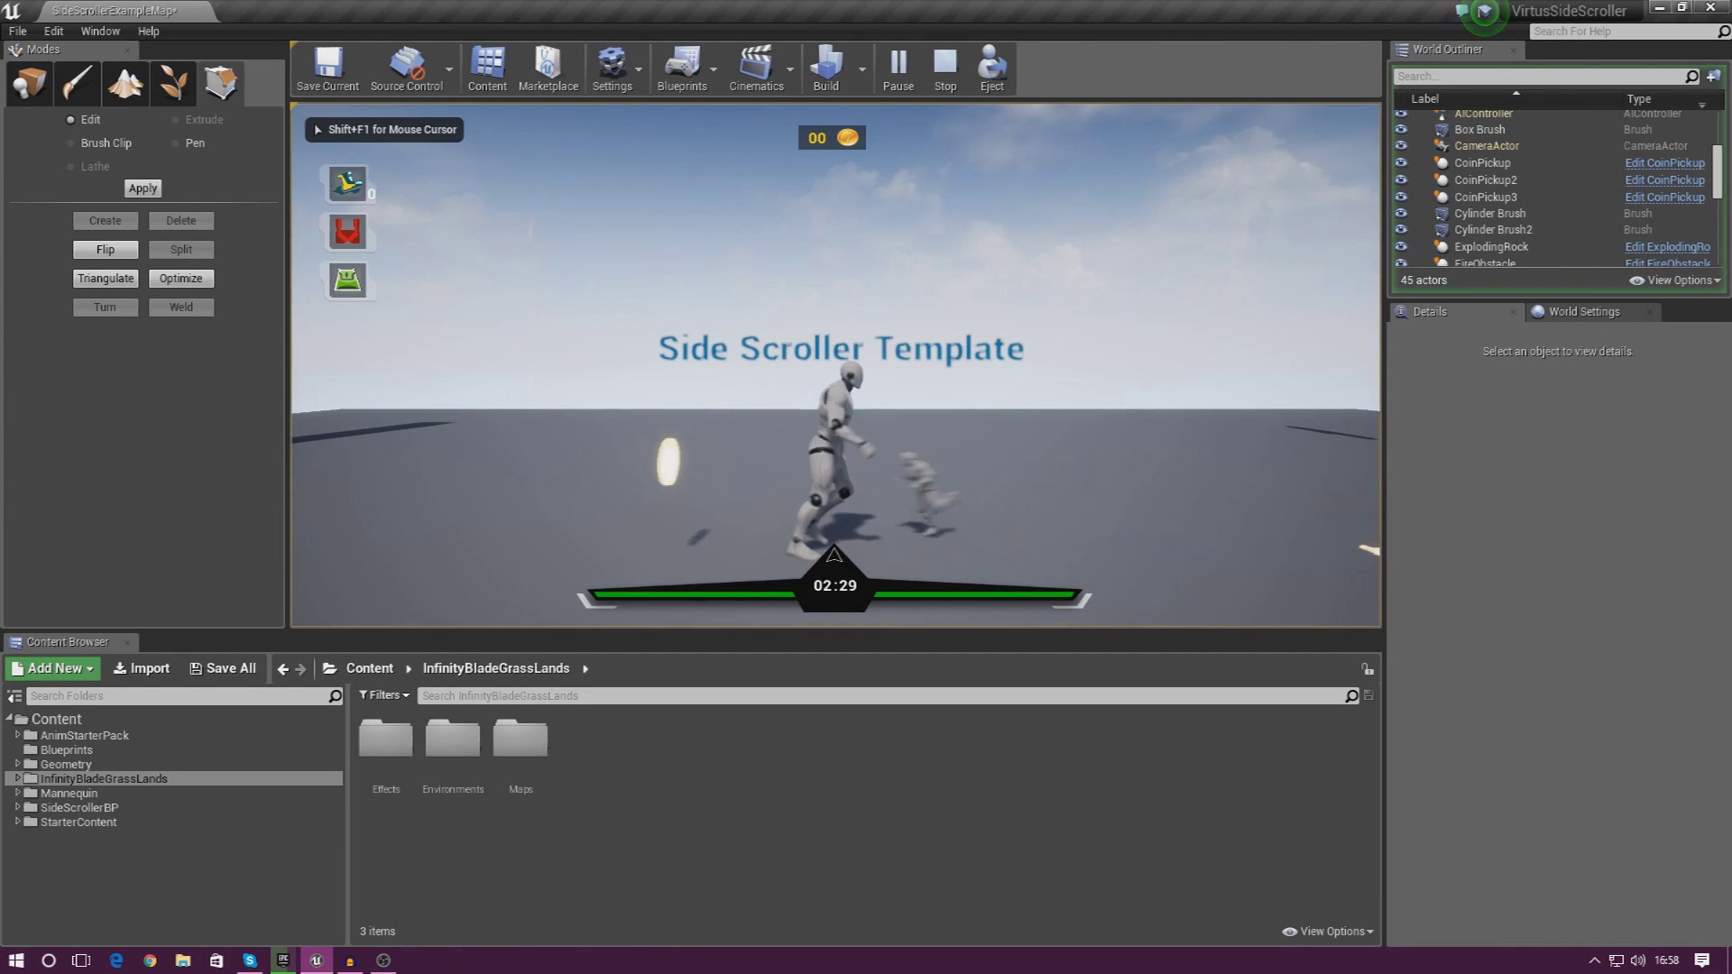
key("a")
key("d")
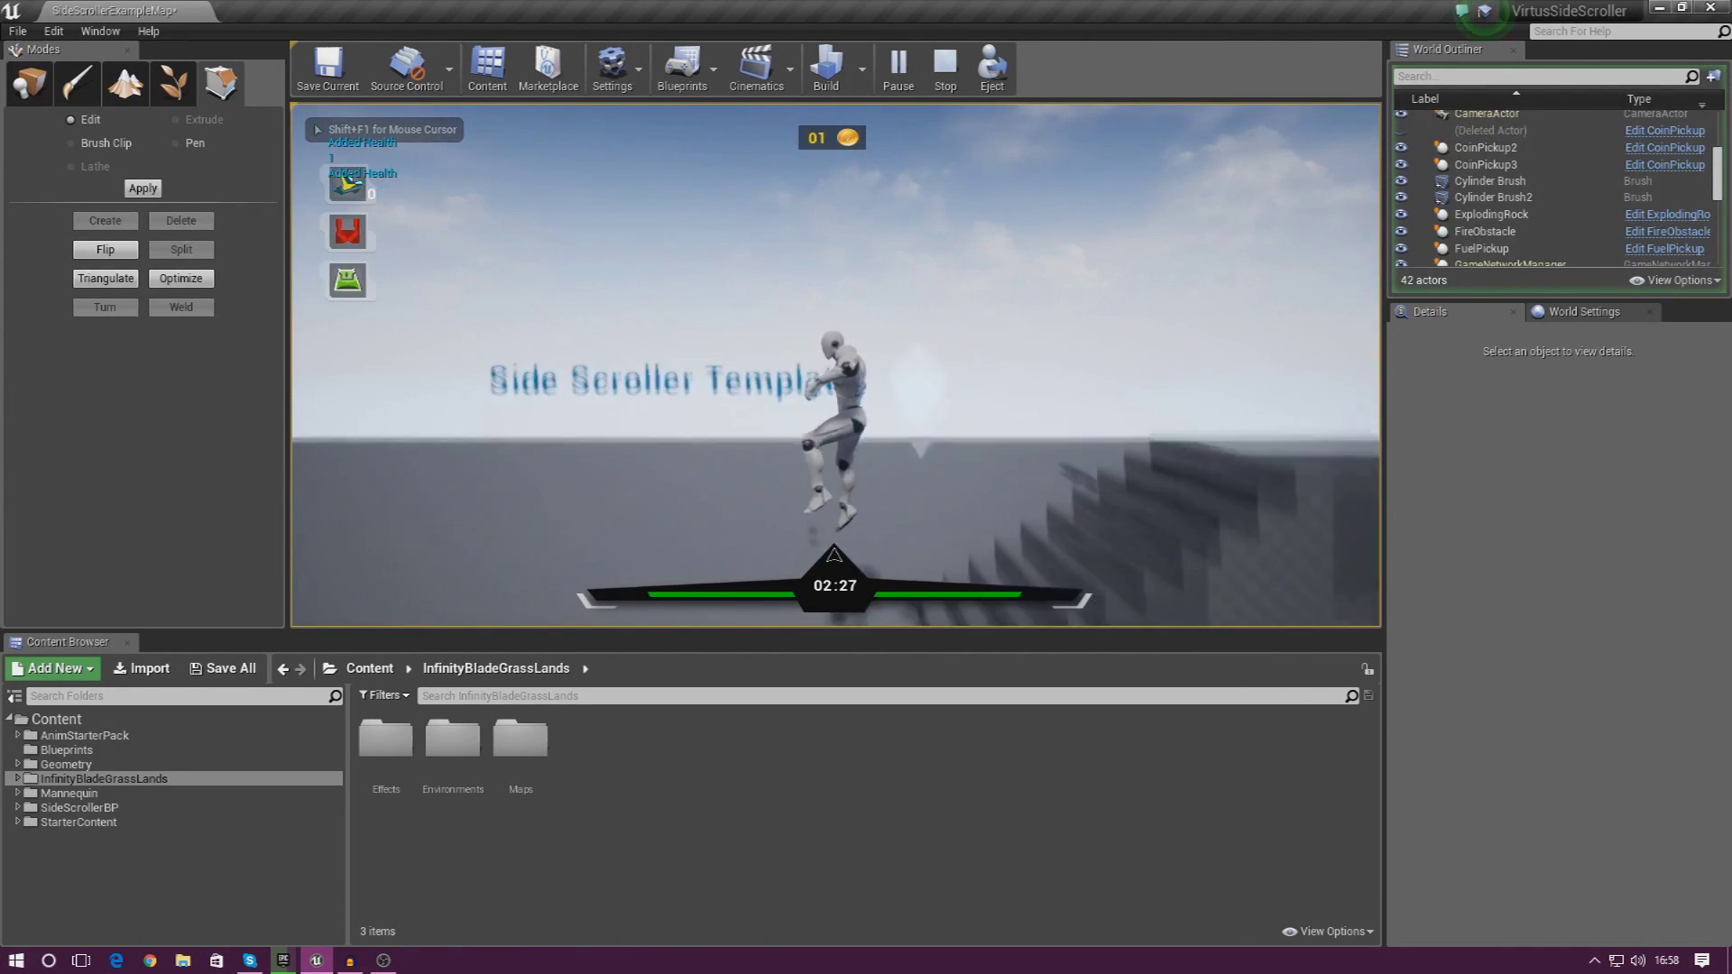
key("d")
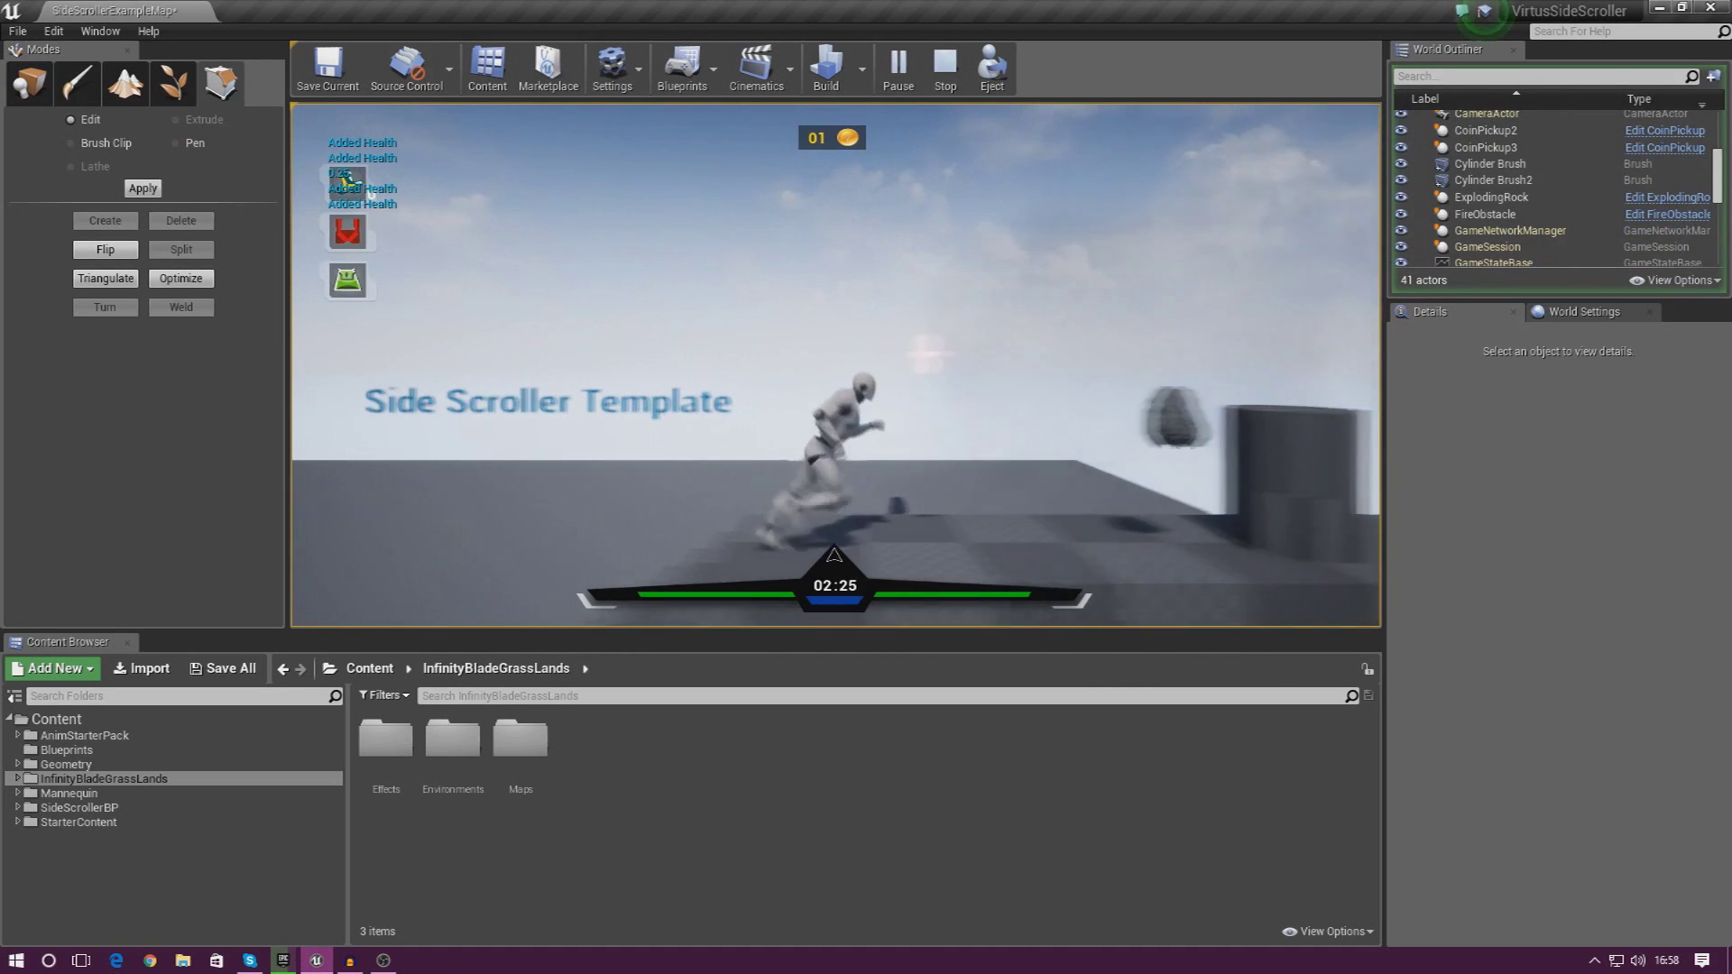
key("space")
key("a")
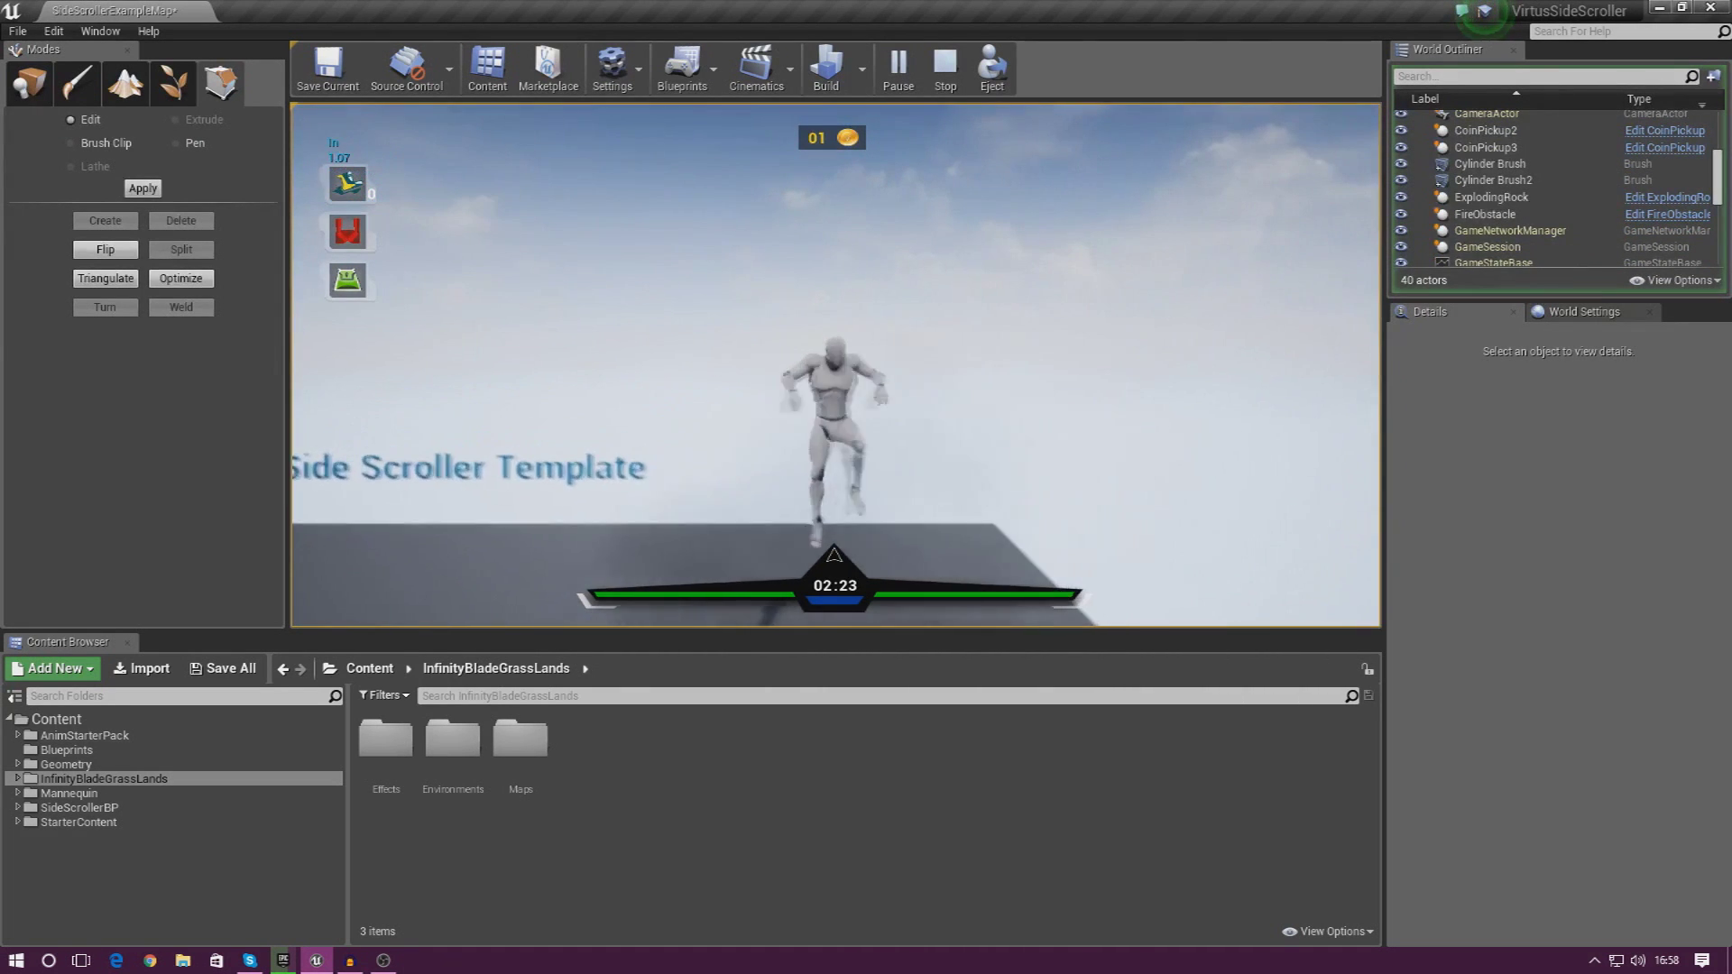
key("d")
key("space")
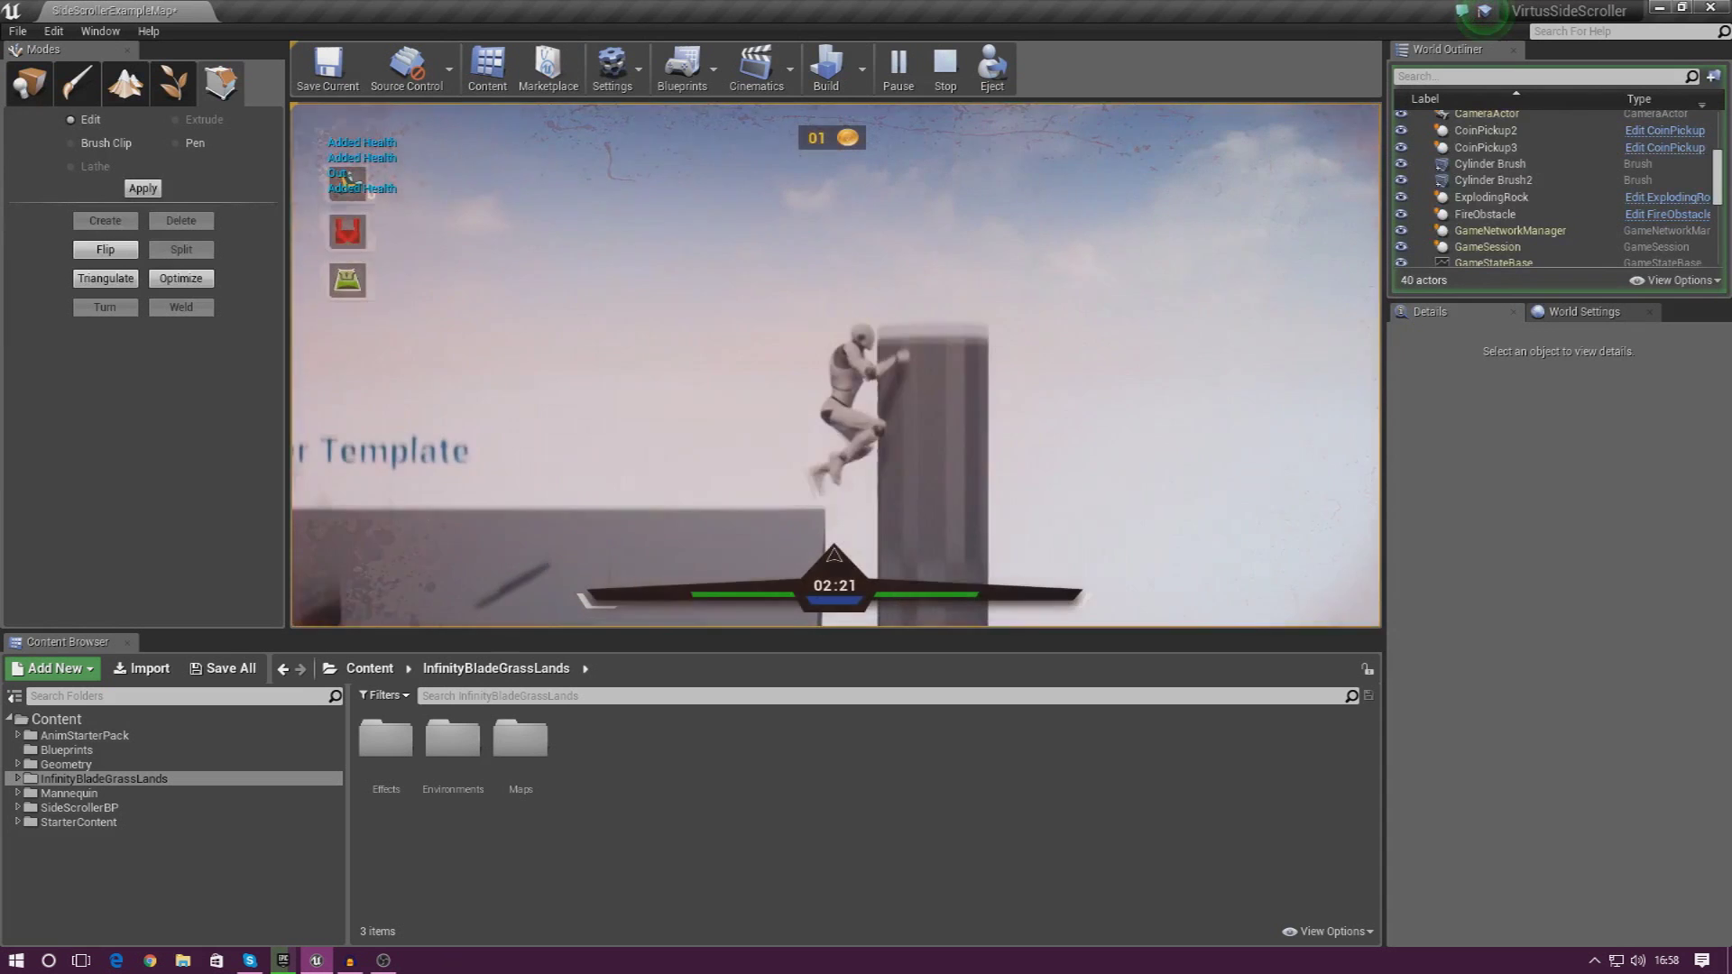
key("a")
key("d")
key("space")
key("a")
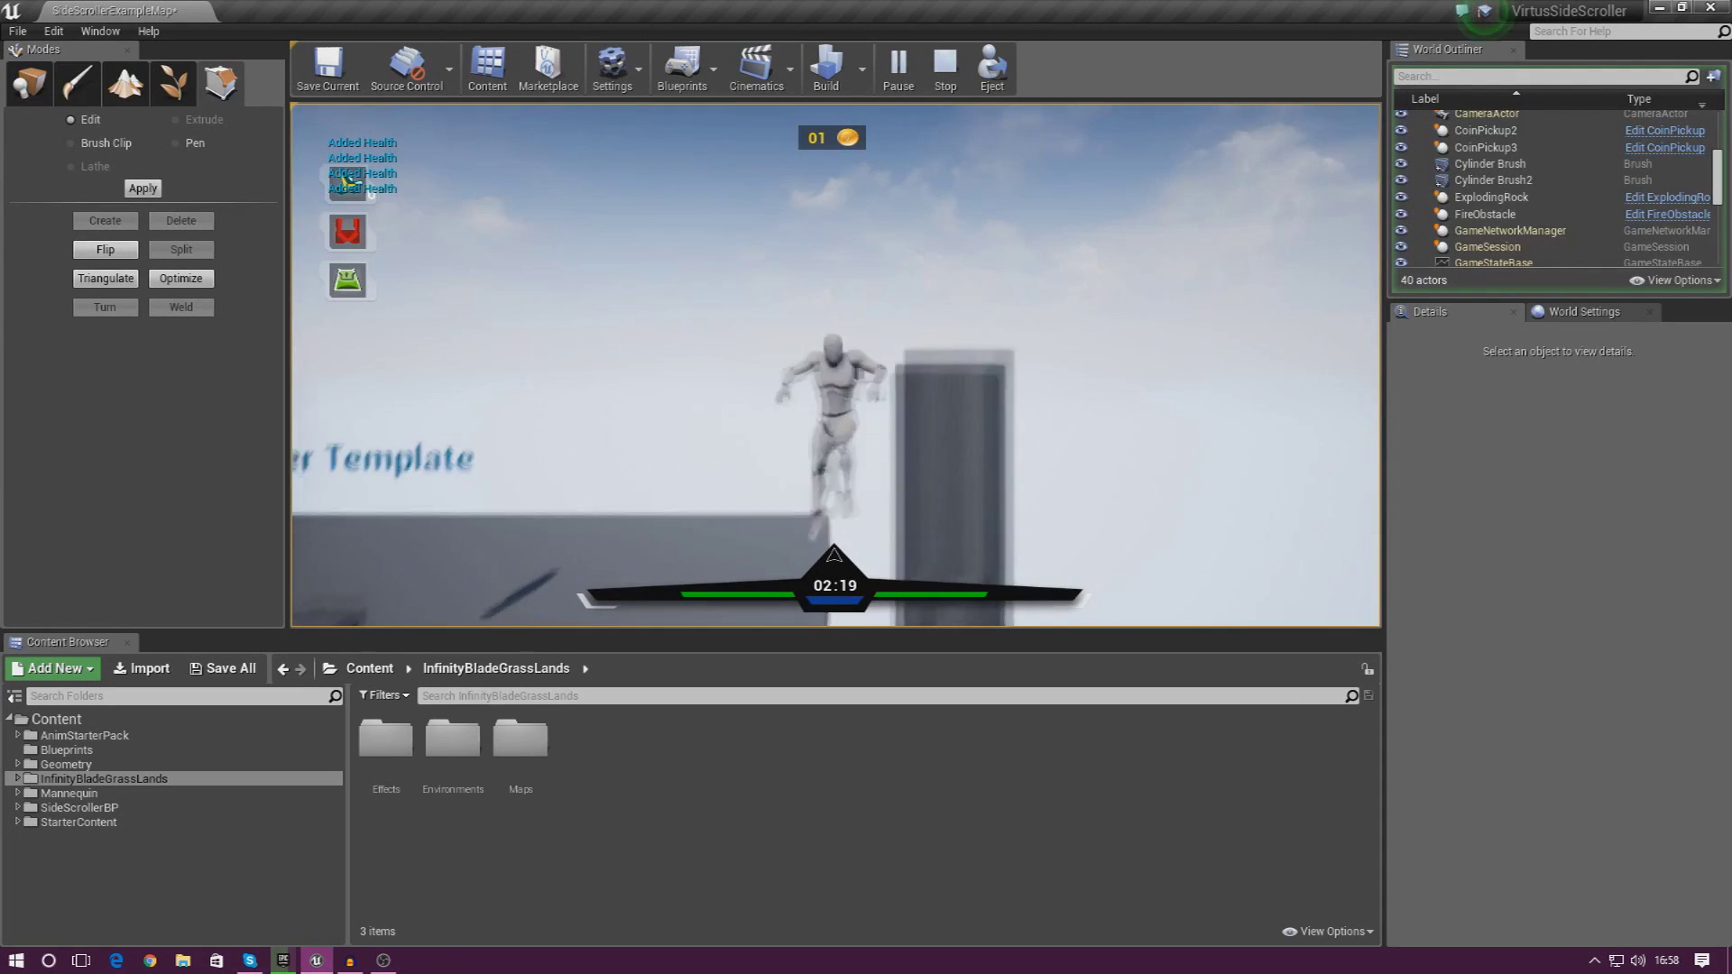
key("d")
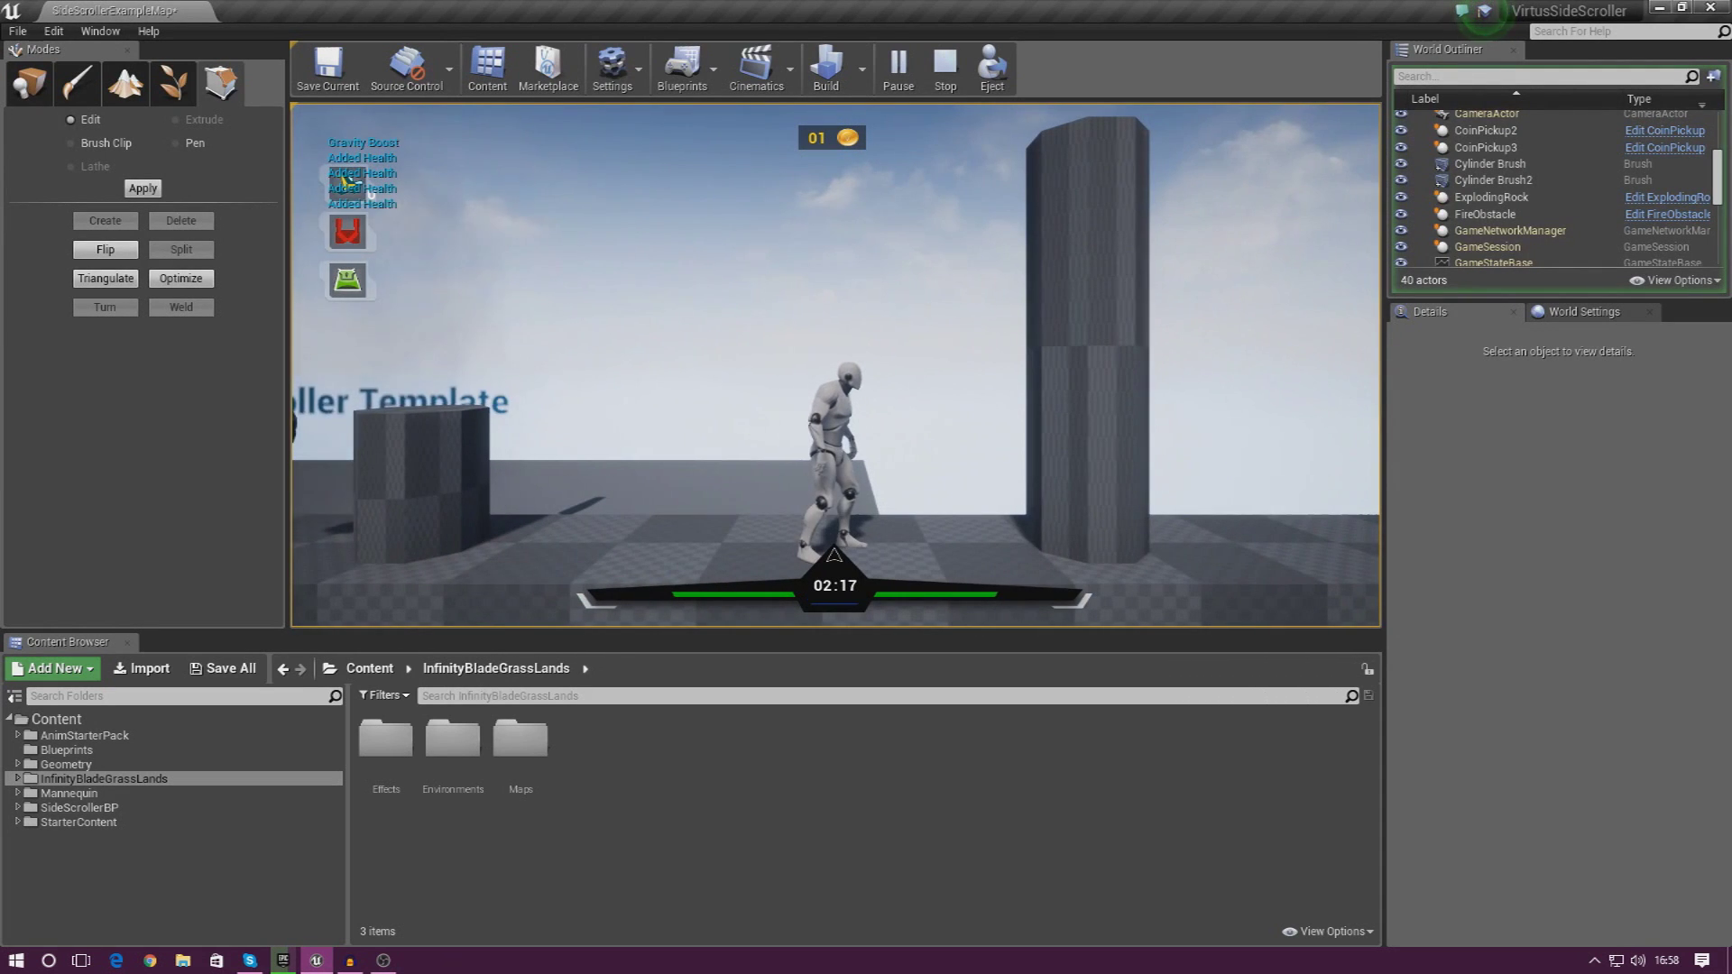
key("d")
key("space")
key("a")
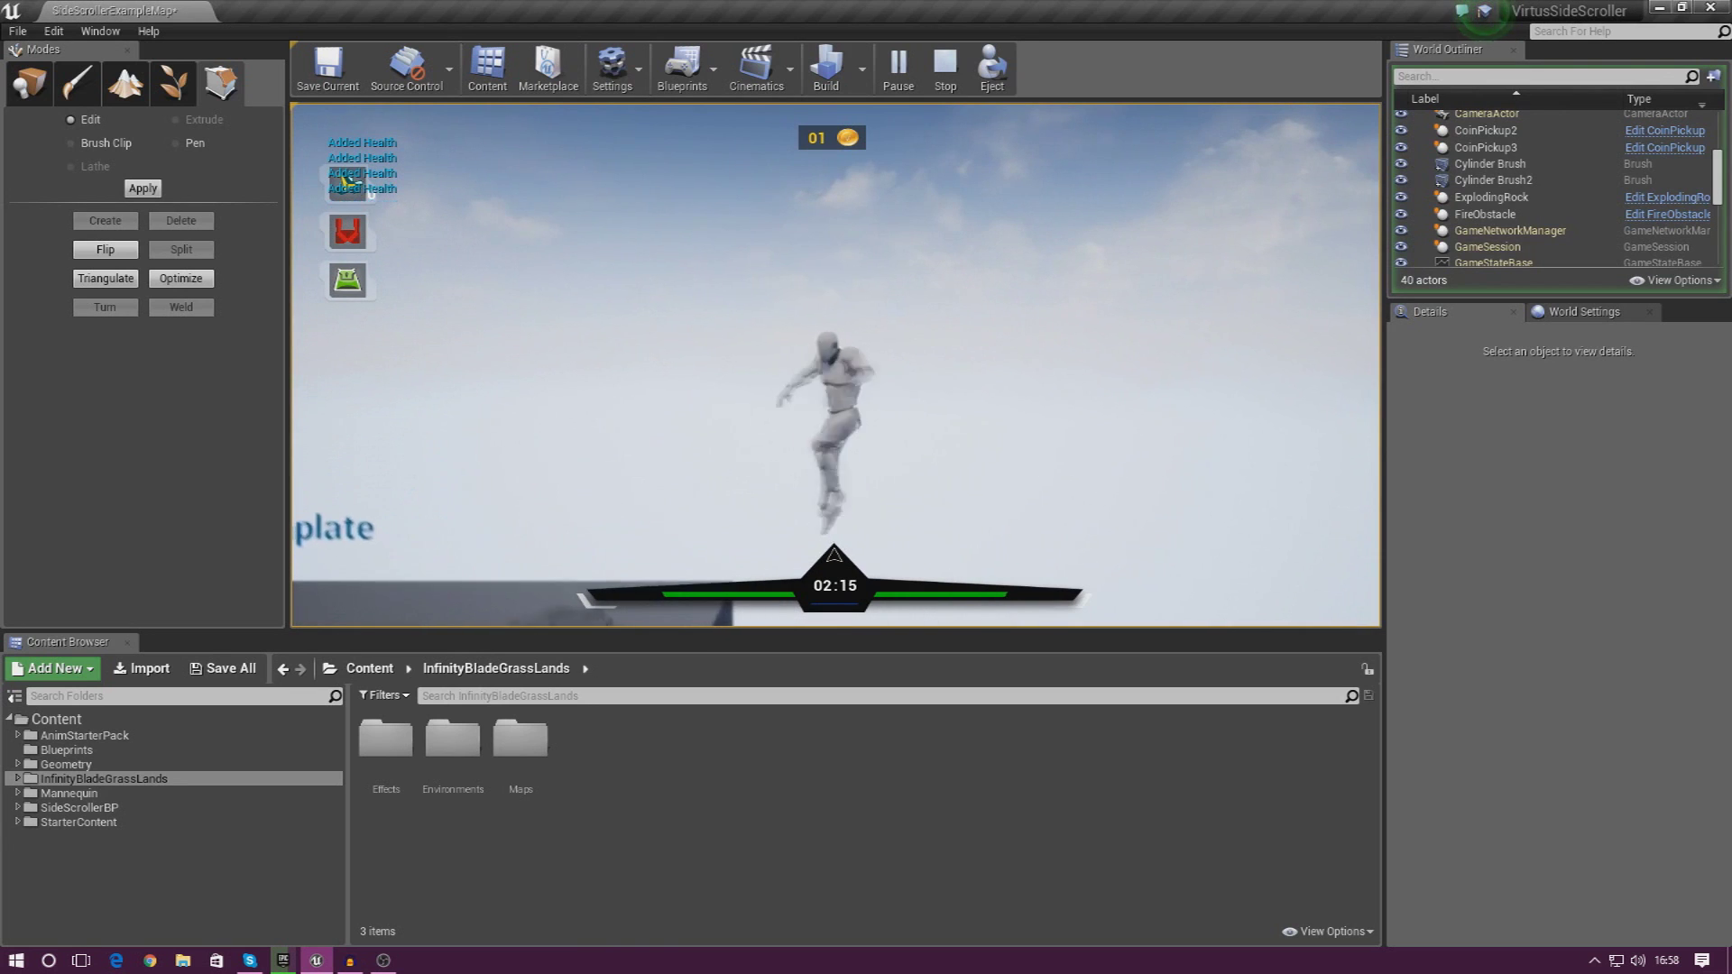
key("a")
key("space")
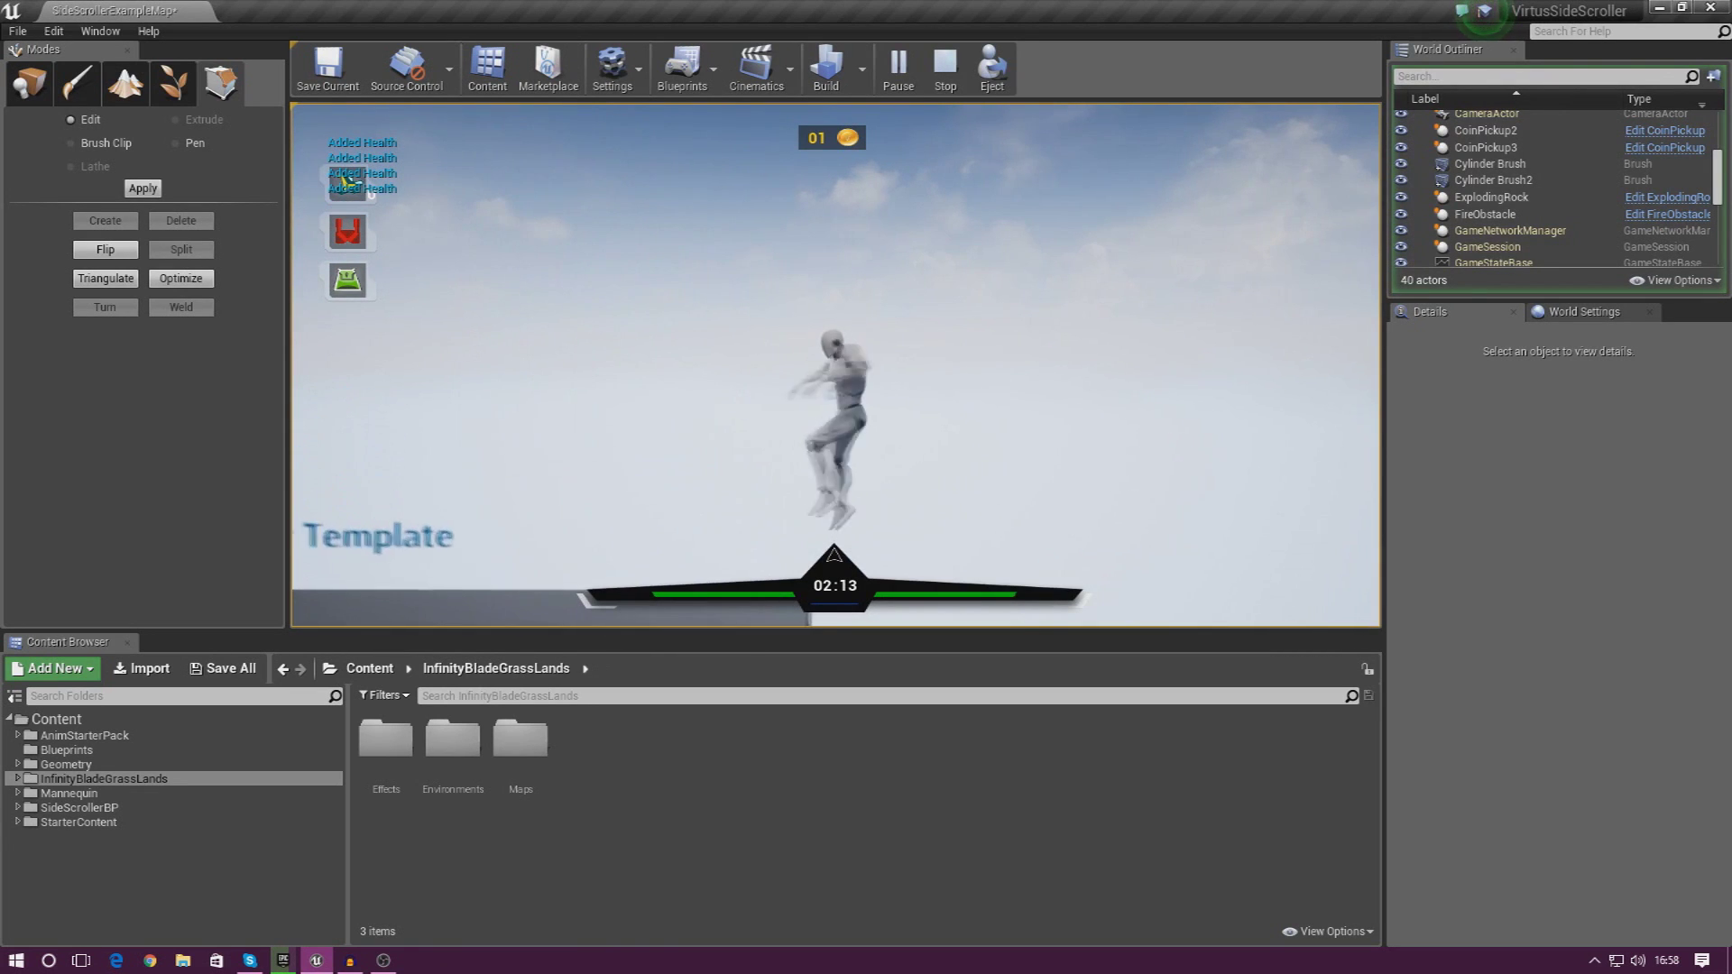
key("d")
key("a")
key("space")
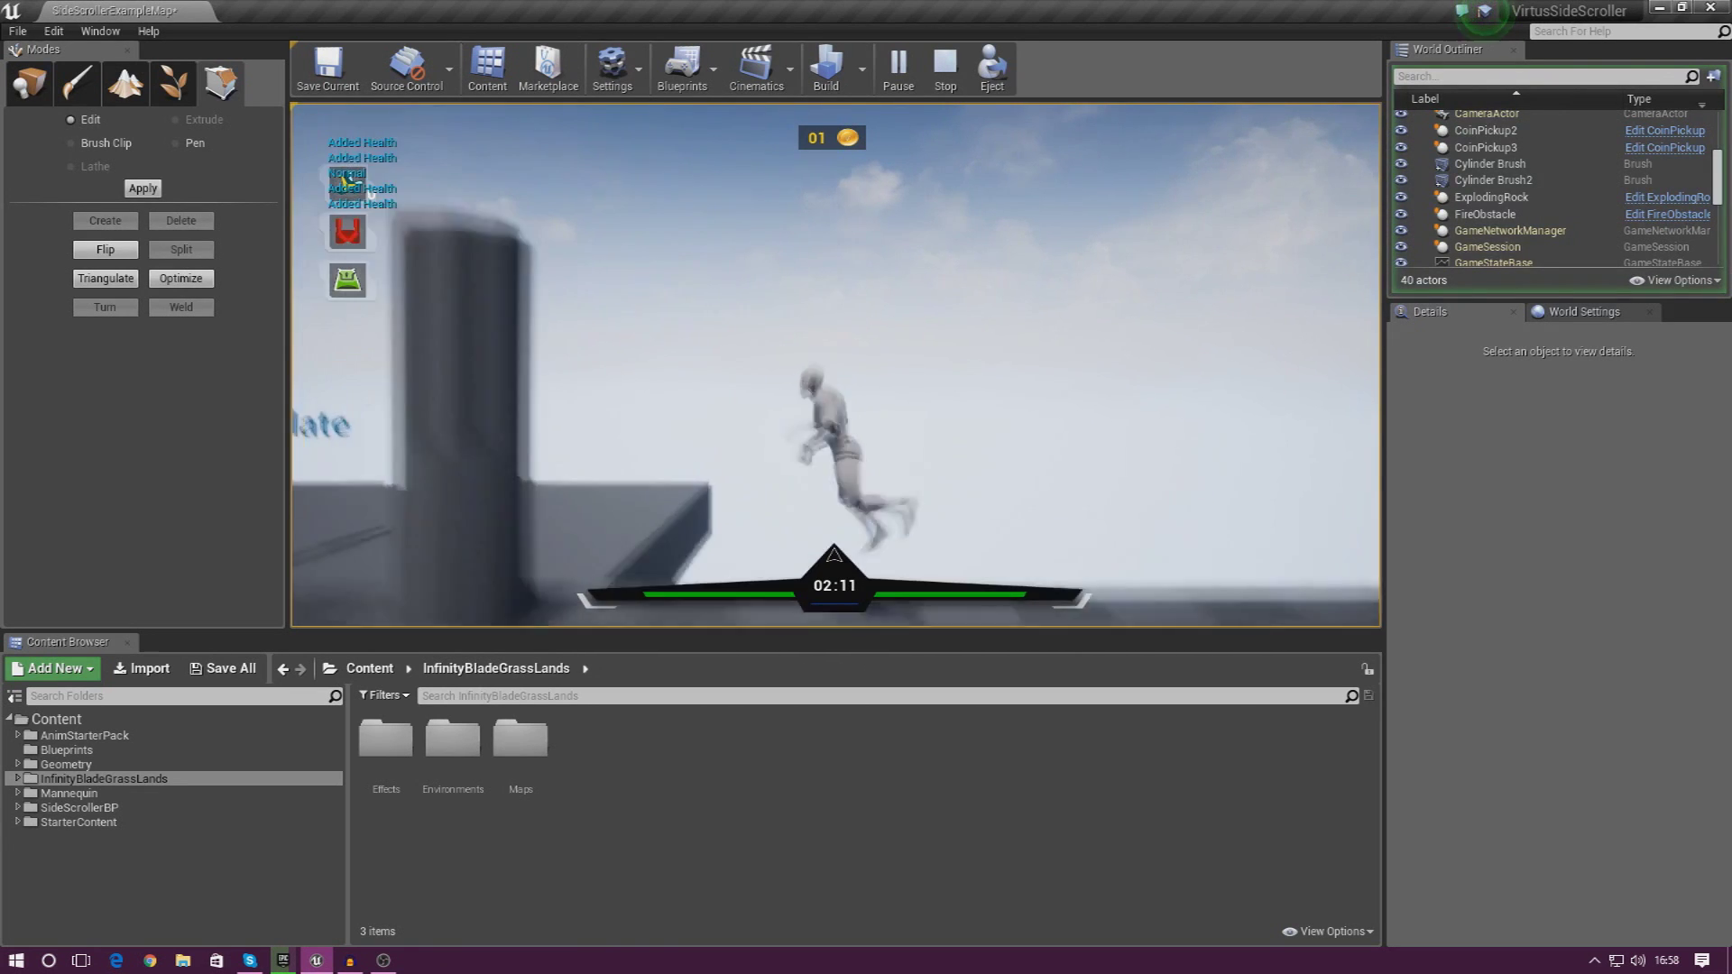
key("a")
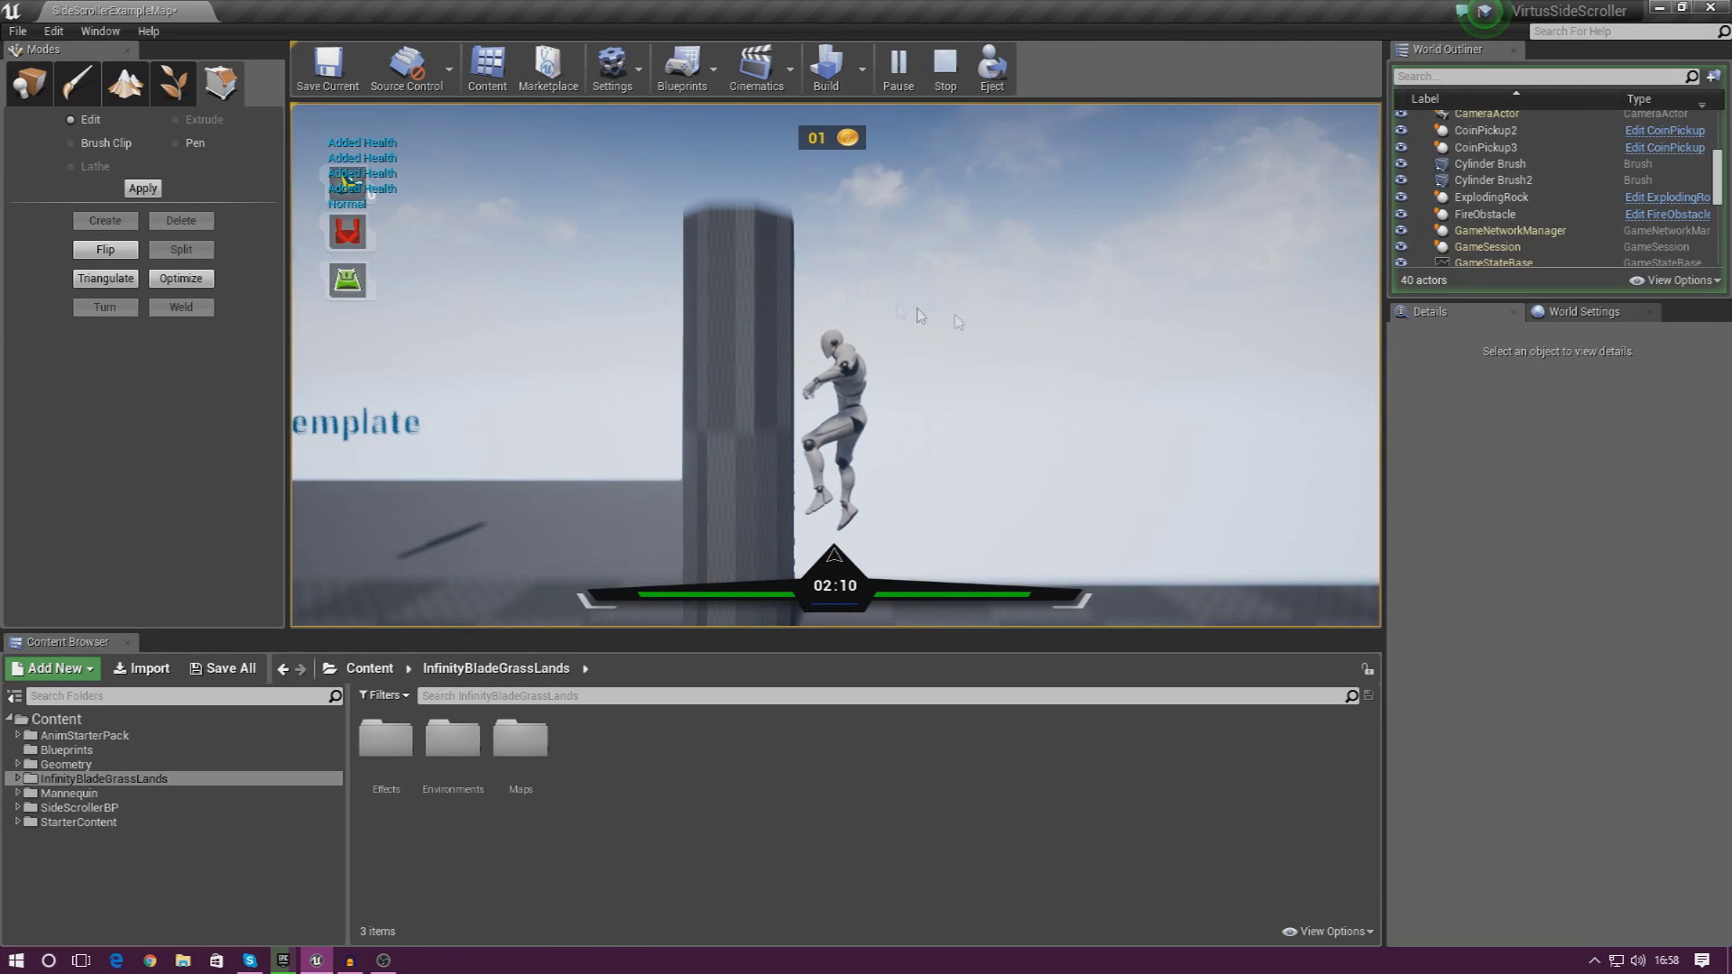
key("Escape")
mouse_move(921, 316)
right_mouse_down()
mouse_move(766, 335)
mouse_move(836, 325)
right_mouse_up()
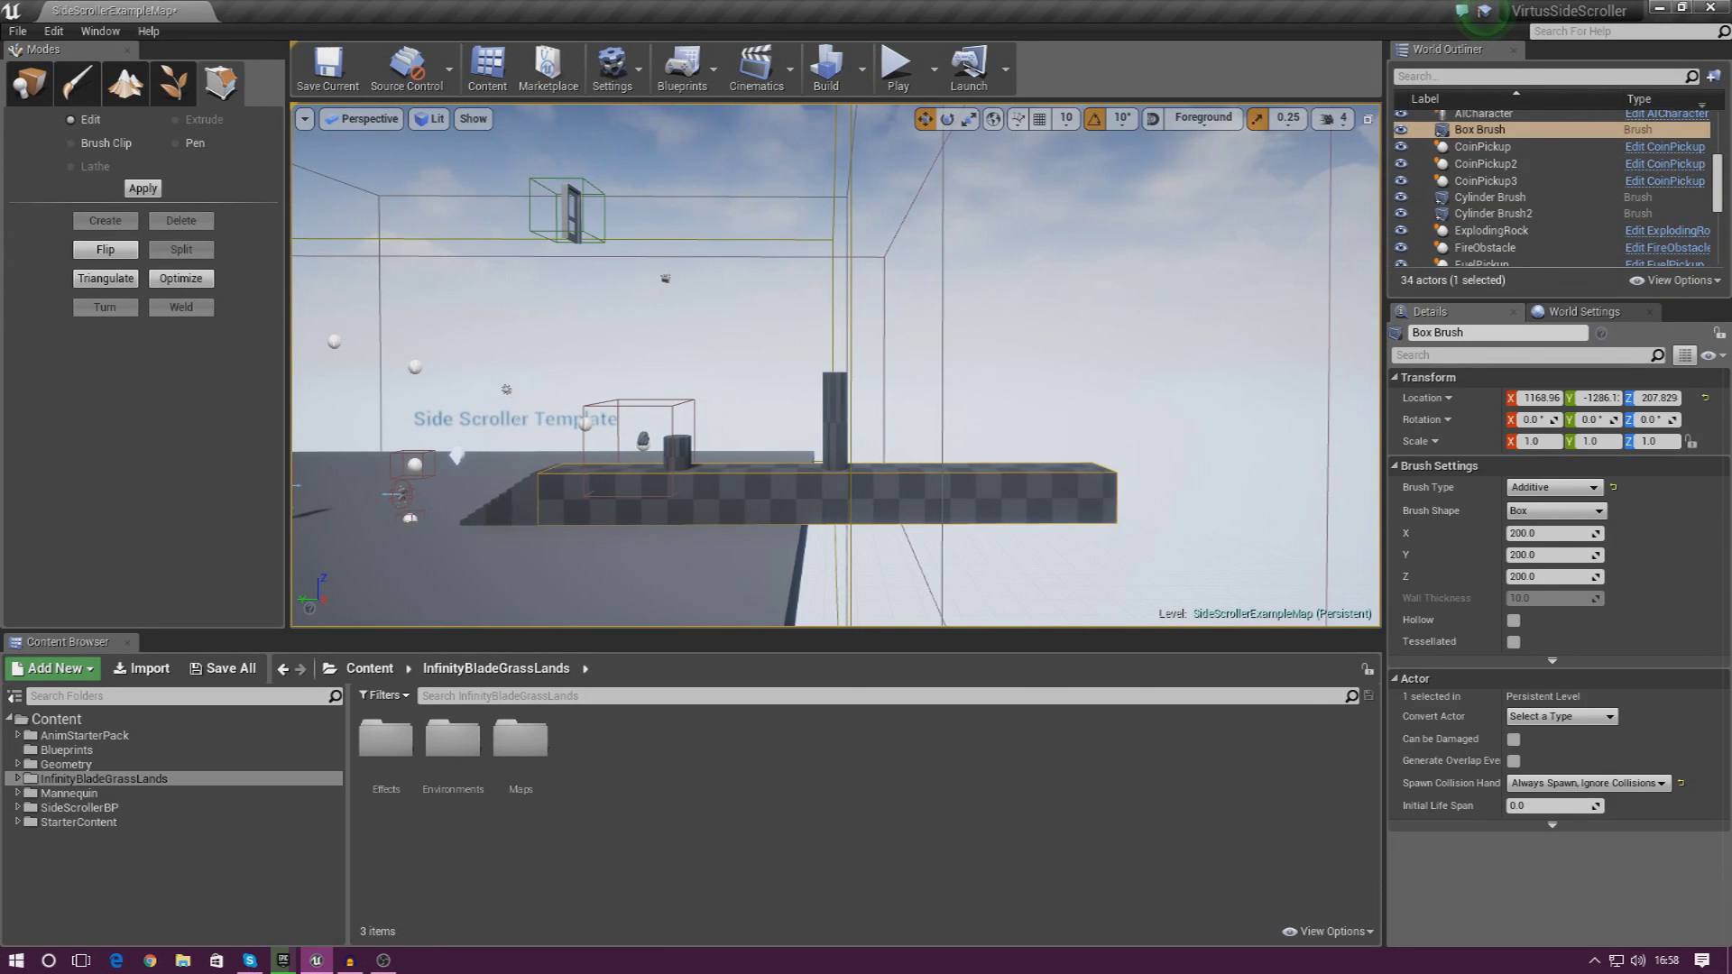
left_click(851, 453)
left_click(843, 452)
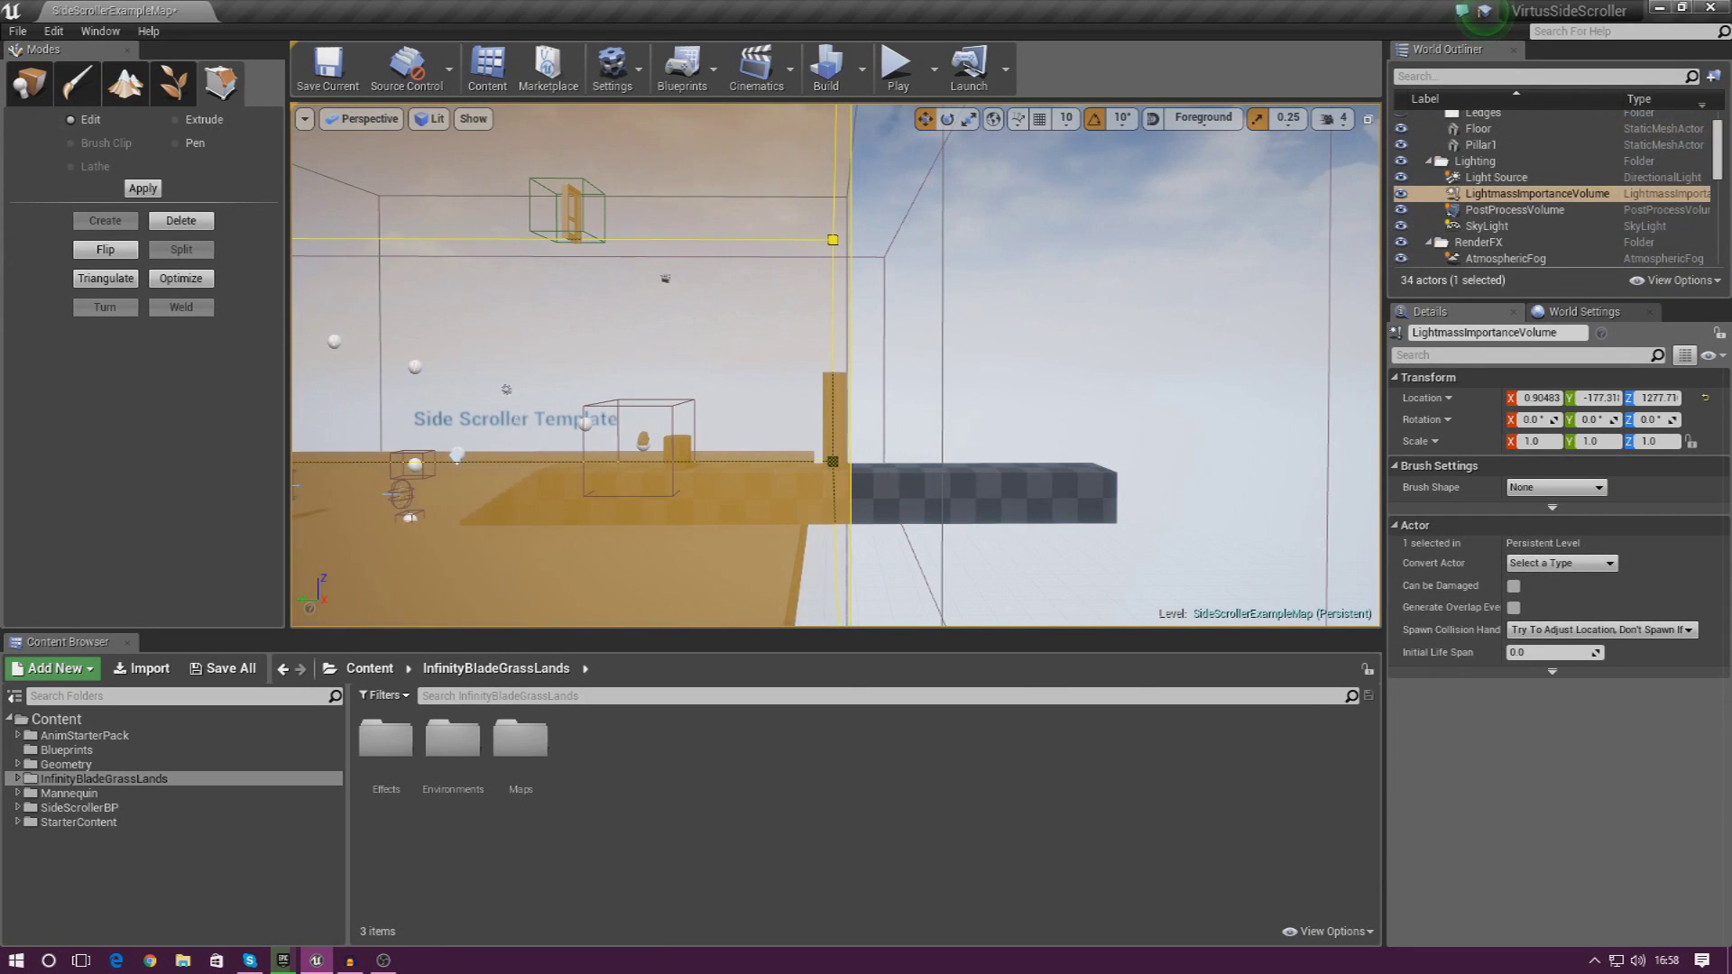
left_click(889, 483)
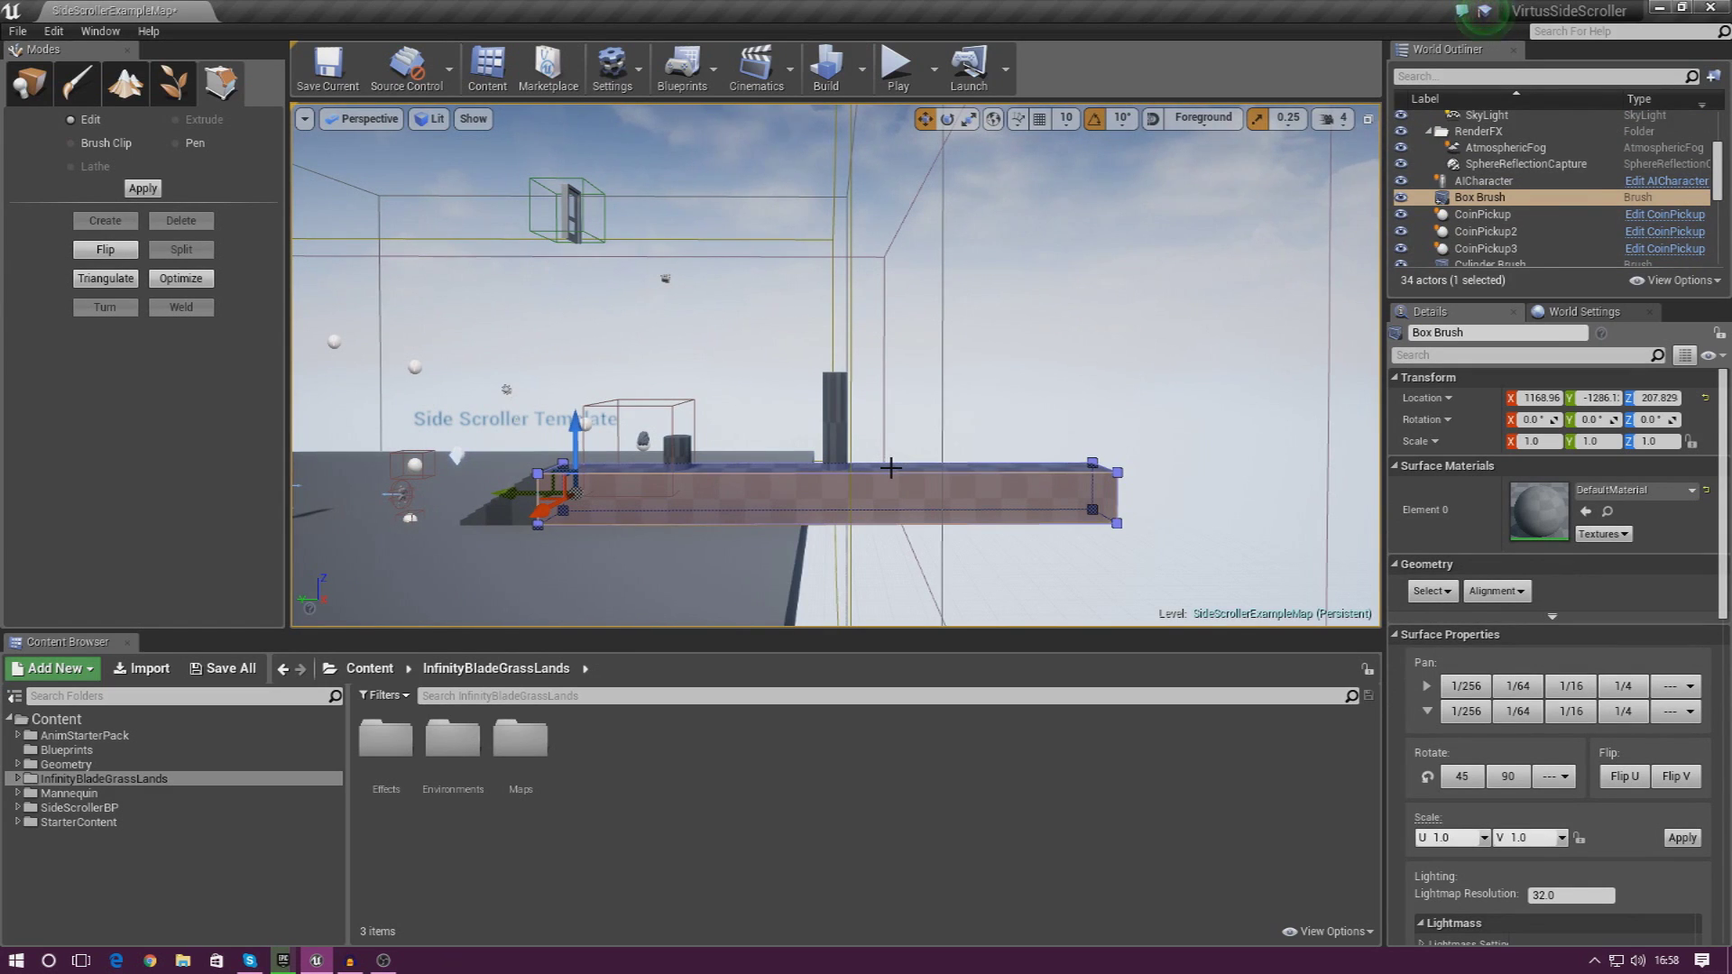
mouse_move(885, 410)
right_mouse_down()
mouse_move(793, 424)
mouse_move(644, 387)
right_mouse_up()
left_click(644, 387)
left_click(635, 386)
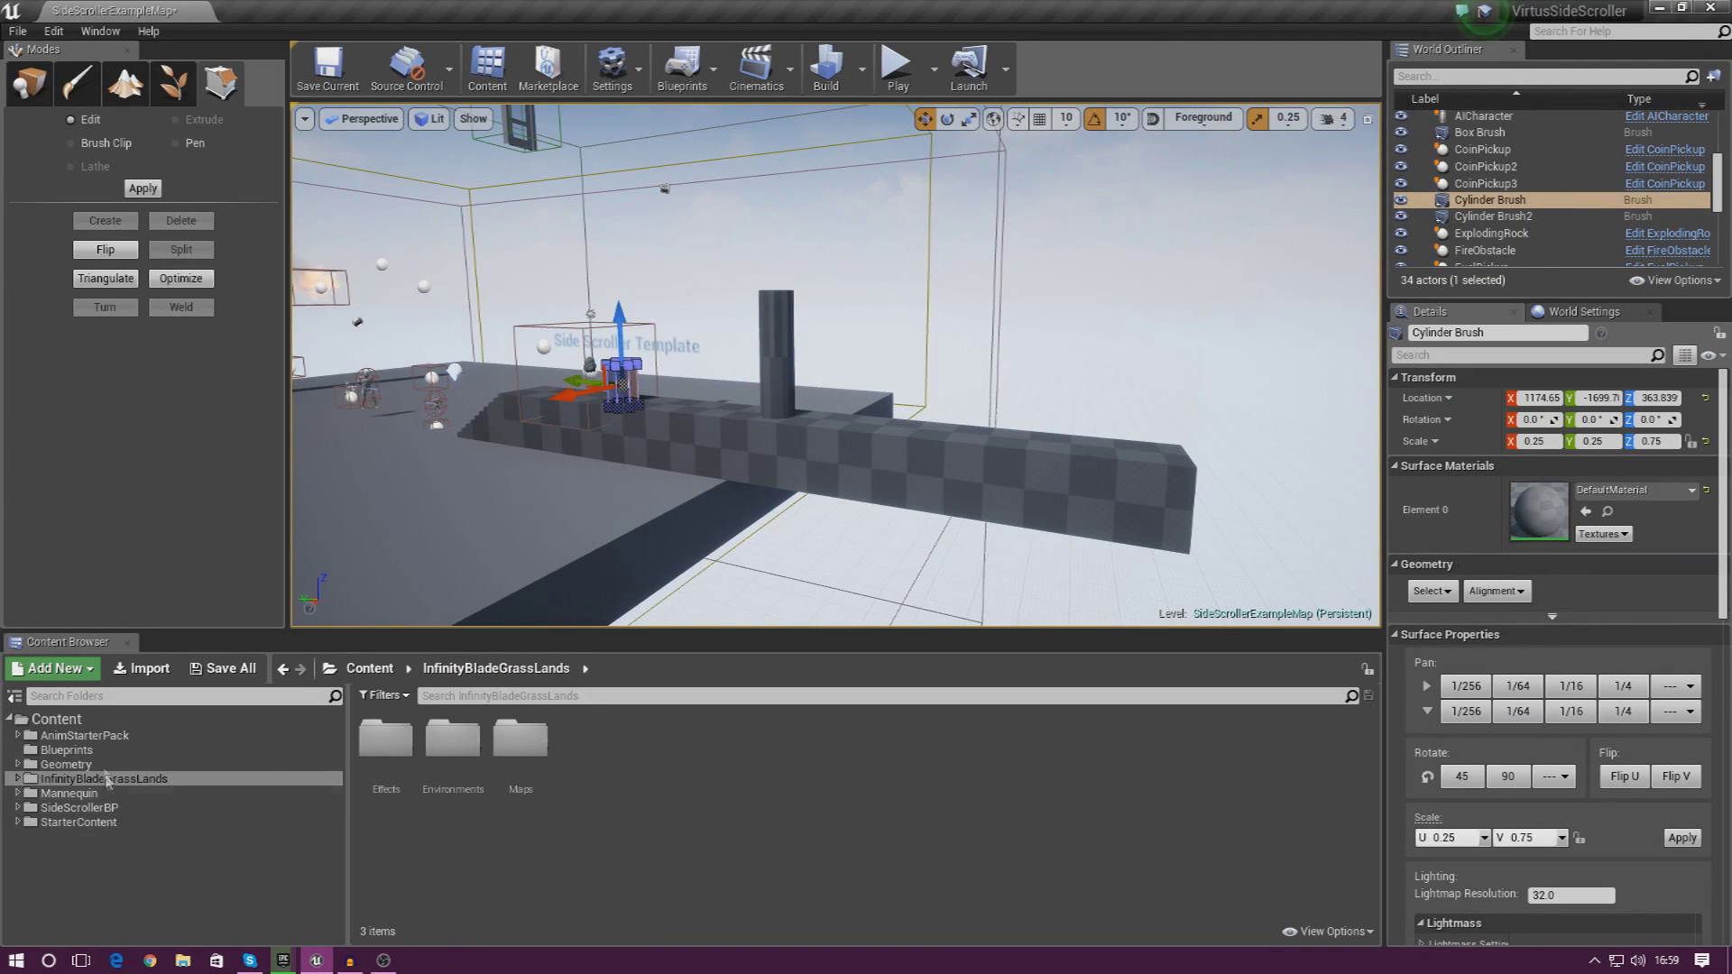
Switch to the Epic Games Launcher to check the download of the Infinity Blade: Ice Lands pack
left_click(283, 960)
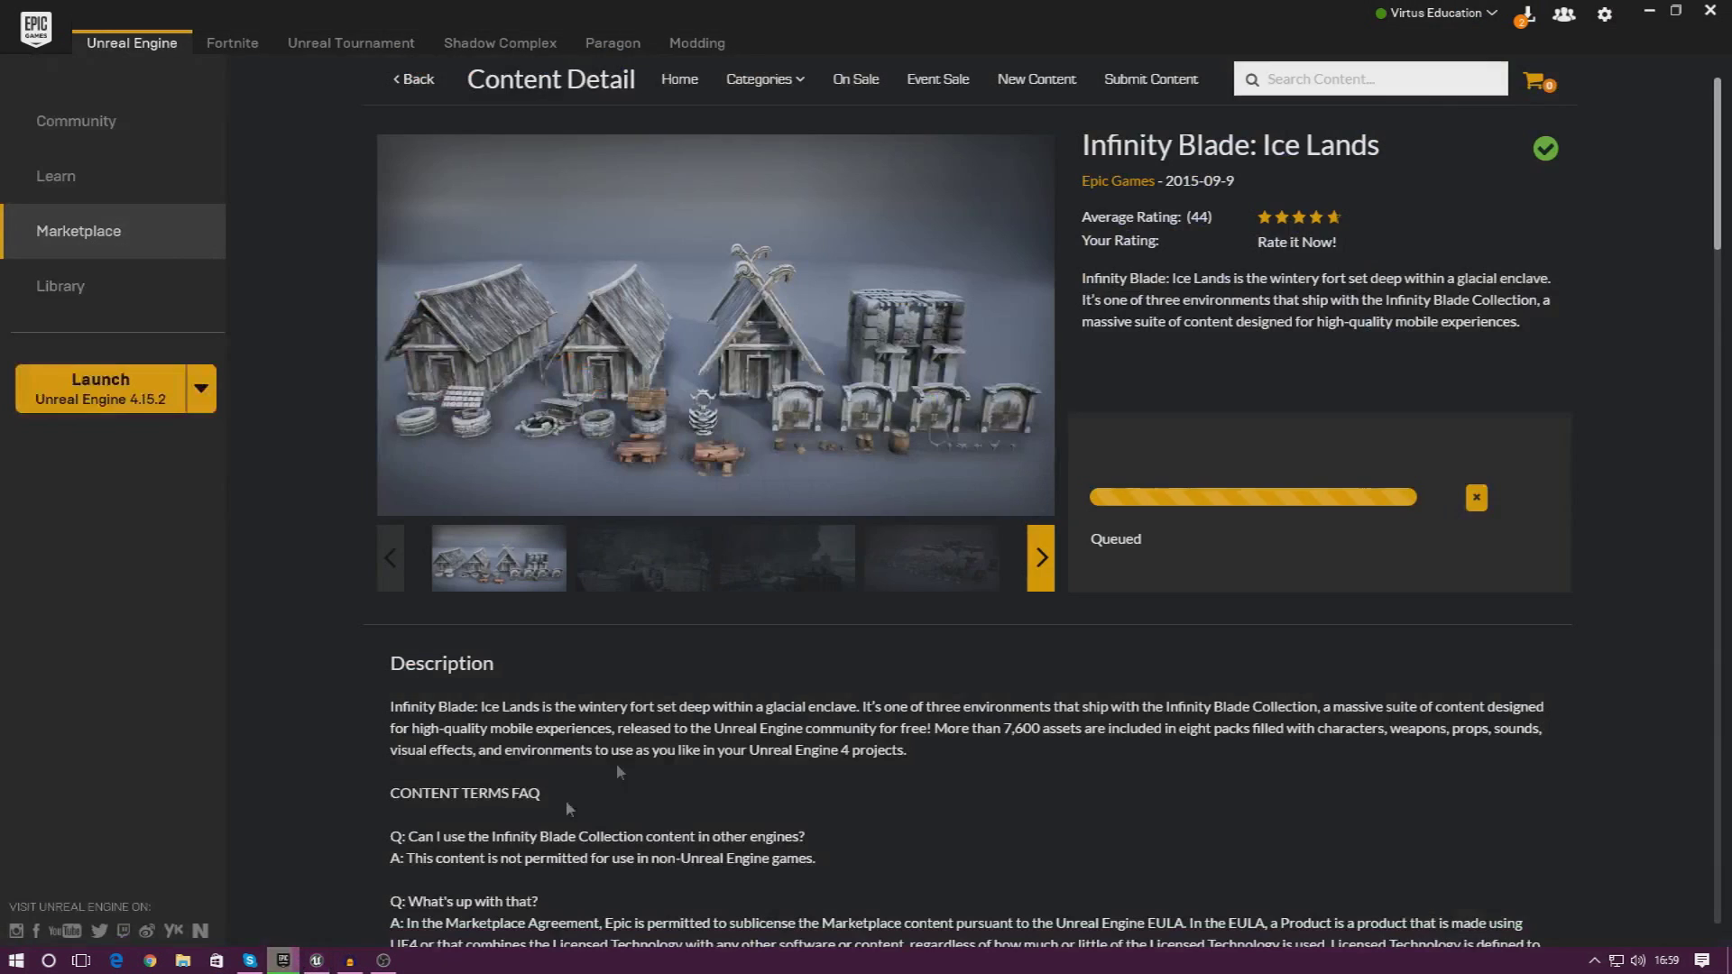